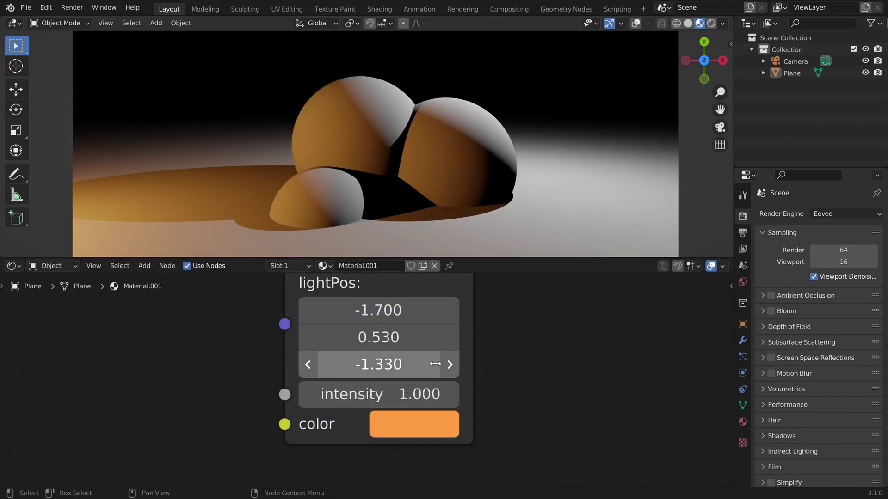
# Step: Increase the intensity of the blue light in the material's node setup
pyautogui.keyDown('shift'); pyautogui.scroll(5, 430, 362); pyautogui.keyUp('shift')
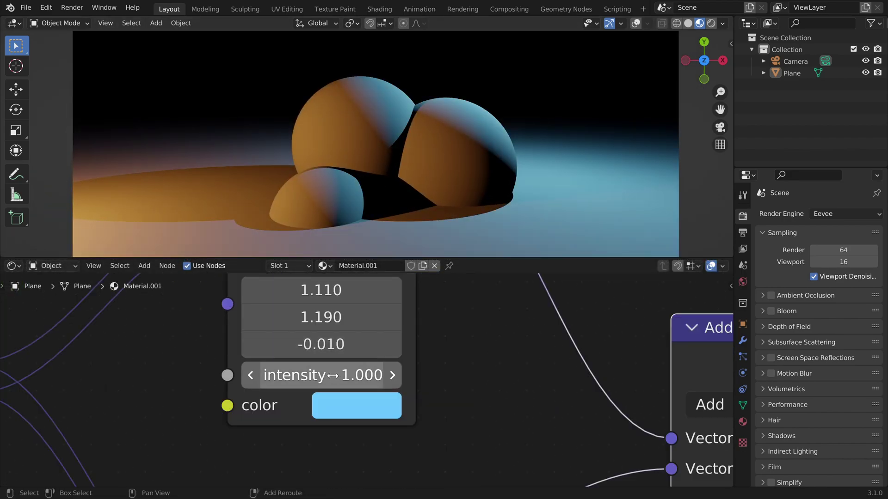
pyautogui.moveTo(323, 375); pyautogui.dragTo(398, 375)
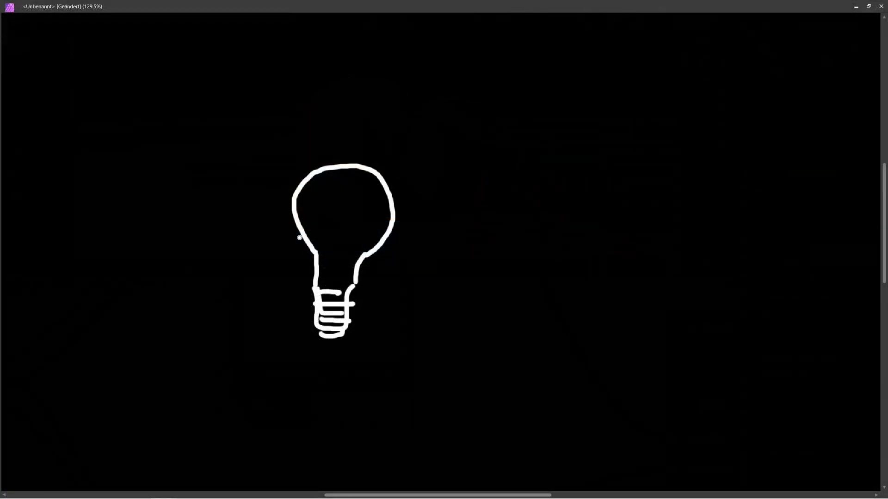
# Step: In Affinity Photo, draw nine light rays radiating outward all around the light bulb sketch
pyautogui.moveTo(293, 250); pyautogui.dragTo(240, 274)
pyautogui.moveTo(267, 224); pyautogui.dragTo(194, 229)
pyautogui.moveTo(268, 183); pyautogui.dragTo(213, 158)
pyautogui.moveTo(312, 151); pyautogui.dragTo(268, 91)
pyautogui.moveTo(364, 148); pyautogui.dragTo(355, 82)
pyautogui.moveTo(398, 160); pyautogui.dragTo(451, 100)
pyautogui.moveTo(418, 193); pyautogui.dragTo(511, 179)
pyautogui.moveTo(423, 232); pyautogui.dragTo(474, 271)
pyautogui.moveTo(397, 277); pyautogui.dragTo(432, 313)
# Step: Draw a closed four-sided surface in perspective with straight strokes beside the light bulb
pyautogui.moveTo(585, 156); pyautogui.dragTo(444, 173, button='middle')
pyautogui.click(451, 184)
pyautogui.keyDown('shift'); pyautogui.click(450, 288); pyautogui.keyUp('shift')
pyautogui.keyDown('shift'); pyautogui.click(520, 333); pyautogui.keyUp('shift')
pyautogui.keyDown('shift'); pyautogui.click(526, 137); pyautogui.keyUp('shift')
pyautogui.keyDown('shift'); pyautogui.click(451, 182); pyautogui.keyUp('shift')
# Step: Draw three rays from the light bulb to the four-sided surface and dot three points there
pyautogui.moveTo(359, 246); pyautogui.dragTo(417, 253, button='middle')
pyautogui.moveTo(347, 234); pyautogui.dragTo(532, 254)
pyautogui.moveTo(377, 223); pyautogui.dragTo(568, 196)
pyautogui.moveTo(379, 259); pyautogui.dragTo(551, 296)
pyautogui.click(567, 278)
pyautogui.click(571, 230)
pyautogui.click(539, 230)
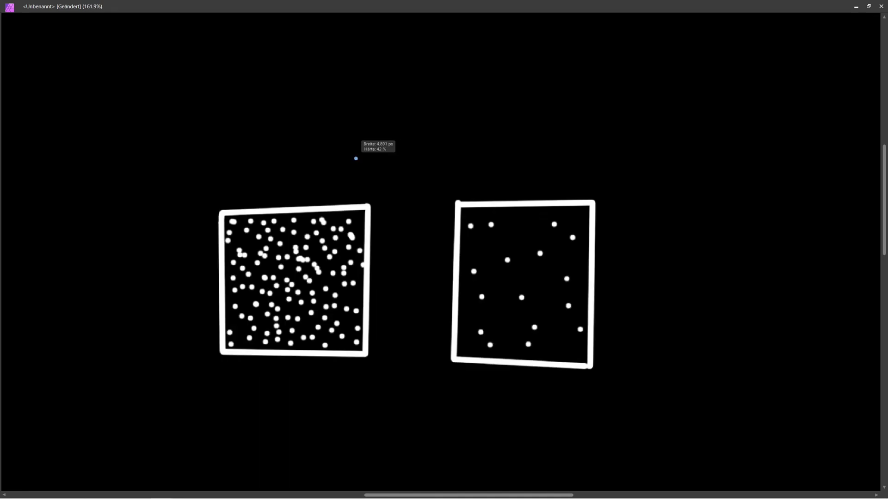
# Step: Write 100 above each of the two dotted squares and add a dot inside the larger one
pyautogui.moveTo(235, 145)
pyautogui.mouseDown()
pyautogui.moveTo(243, 137)
pyautogui.moveTo(244, 174)
pyautogui.mouseUp()
pyautogui.moveTo(271, 141)
pyautogui.mouseDown()
pyautogui.moveTo(261, 171)
pyautogui.moveTo(274, 138)
pyautogui.moveTo(309, 140)
pyautogui.mouseUp()
pyautogui.moveTo(490, 145); pyautogui.dragTo(511, 175)
pyautogui.moveTo(535, 137)
pyautogui.mouseDown()
pyautogui.moveTo(538, 170)
pyautogui.moveTo(537, 135)
pyautogui.mouseUp()
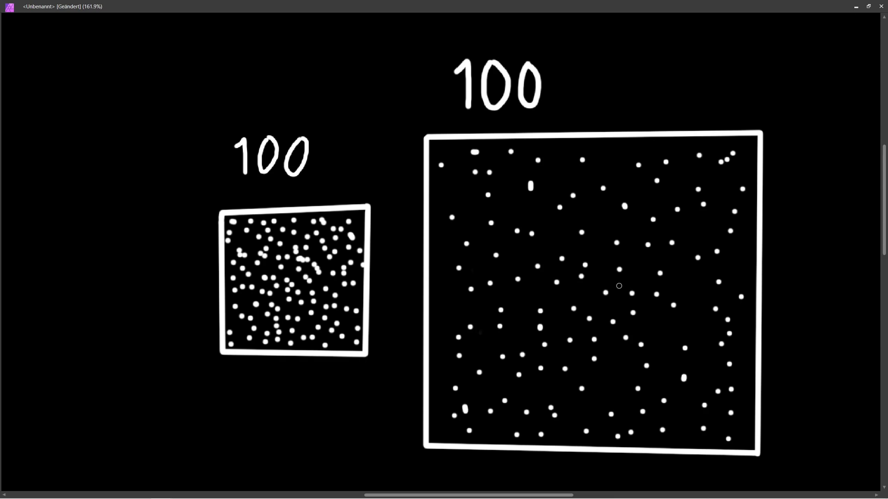
pyautogui.click(626, 283)
# Step: Label two sides of the small square with 1 and two sides of the large square with 2
pyautogui.moveTo(190, 273)
pyautogui.mouseDown()
pyautogui.moveTo(209, 264)
pyautogui.moveTo(206, 293)
pyautogui.mouseUp()
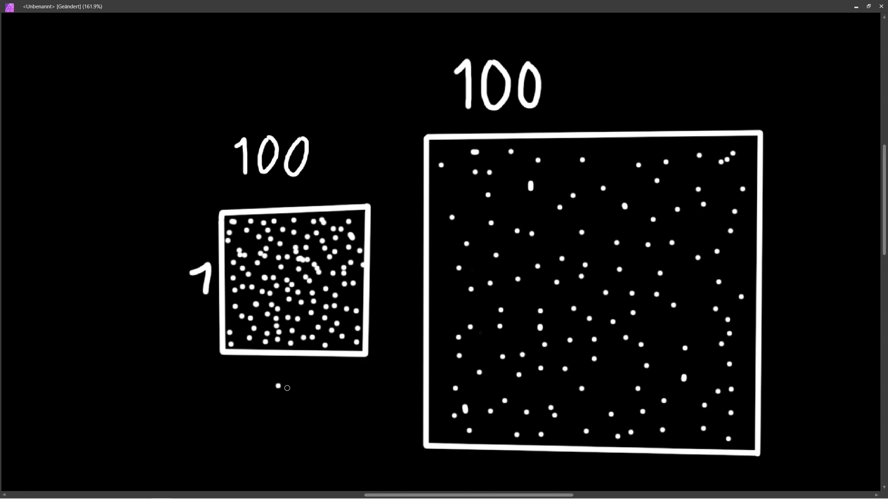
pyautogui.moveTo(287, 376); pyautogui.dragTo(307, 397)
pyautogui.moveTo(402, 270)
pyautogui.mouseDown()
pyautogui.moveTo(417, 274)
pyautogui.moveTo(414, 295)
pyautogui.mouseUp()
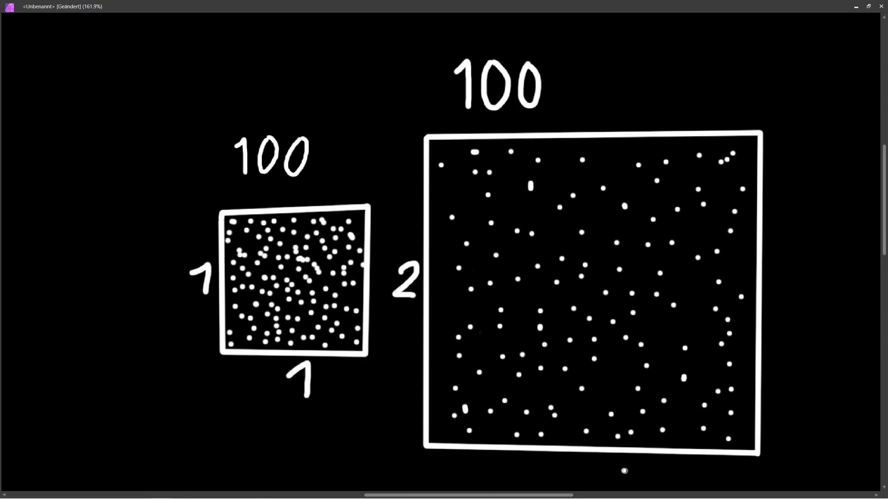
pyautogui.moveTo(597, 465); pyautogui.dragTo(626, 481)
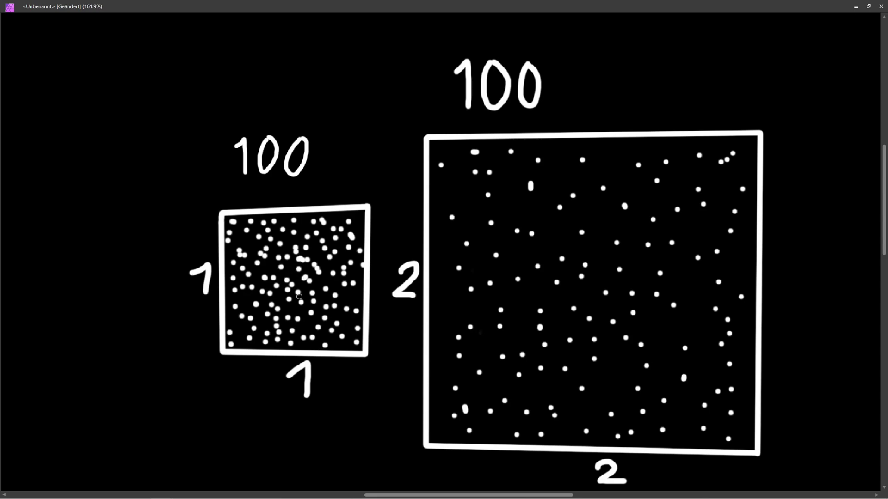
# Step: Write a division slash and the square's area after the 100 above each square
pyautogui.moveTo(336, 122); pyautogui.dragTo(317, 188)
pyautogui.moveTo(344, 143); pyautogui.dragTo(352, 173)
pyautogui.moveTo(570, 50); pyautogui.dragTo(557, 115)
pyautogui.moveTo(573, 67); pyautogui.dragTo(605, 94)
pyautogui.moveTo(590, 80); pyautogui.dragTo(592, 90)
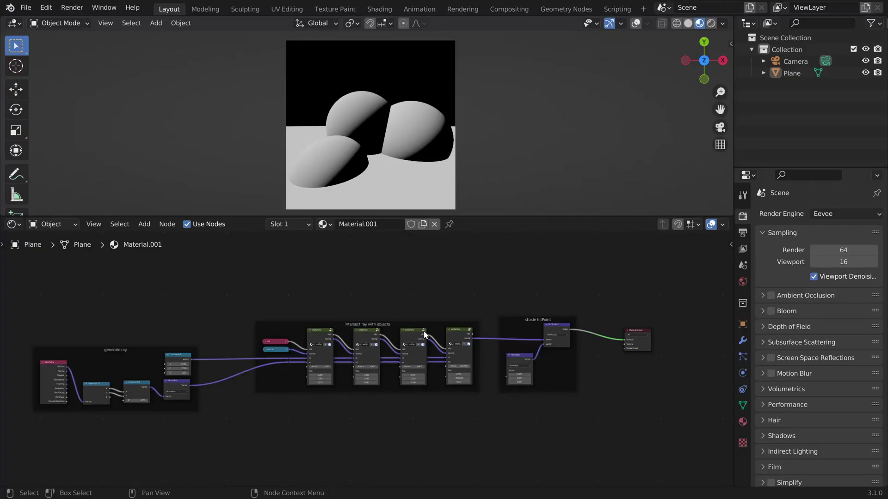
# Step: In Blender, examine the generate ray and intersect ray with objects node frames in the shader graph
pyautogui.moveTo(345, 338); pyautogui.dragTo(463, 326, button='middle')
pyautogui.scroll(6, 306, 334)
pyautogui.moveTo(306, 334); pyautogui.dragTo(543, 310, button='middle')
pyautogui.scroll(5, 475, 323)
pyautogui.moveTo(475, 323); pyautogui.dragTo(373, 327, button='middle')
pyautogui.moveTo(119, 271); pyautogui.dragTo(647, 305)
pyautogui.moveTo(596, 296); pyautogui.dragTo(565, 298, button='middle')
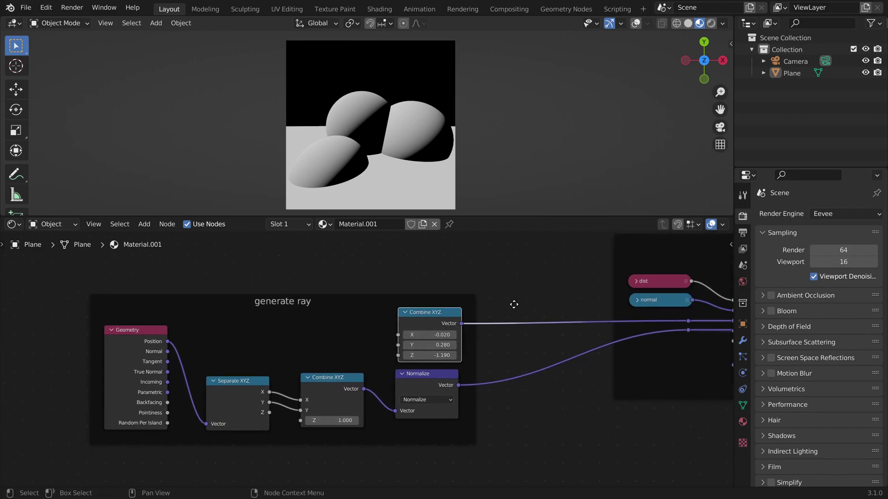
pyautogui.scroll(-1, 565, 297)
pyautogui.moveTo(656, 258); pyautogui.dragTo(276, 287, button='middle')
pyautogui.moveTo(406, 286); pyautogui.dragTo(298, 299, button='middle')
pyautogui.scroll(-1, 299, 303)
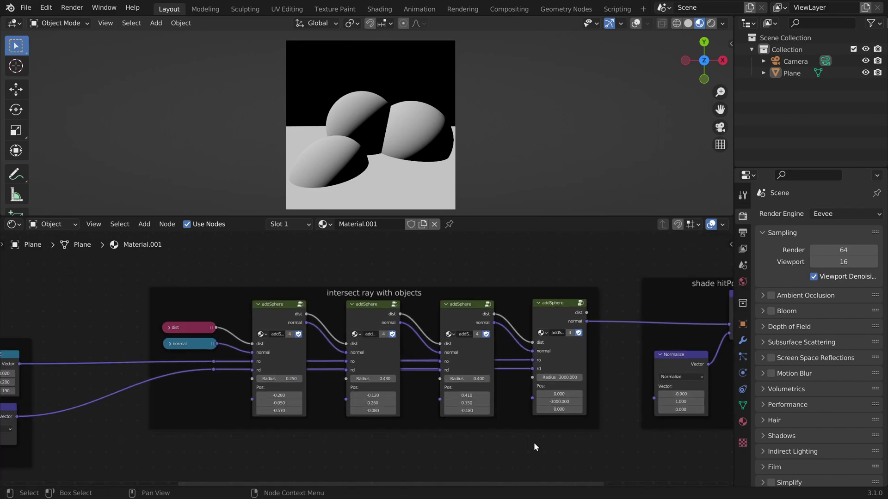
# Step: Delete the shade hitPoint frame together with its Dot Product and Normalize nodes
pyautogui.moveTo(641, 359); pyautogui.dragTo(311, 364, button='middle')
pyautogui.moveTo(300, 277); pyautogui.dragTo(504, 455)
pyautogui.scroll(2, 472, 276)
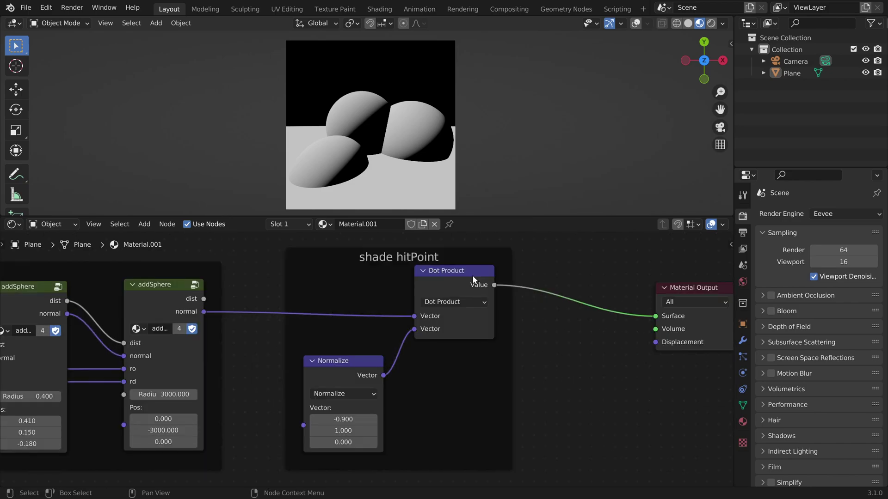
pyautogui.scroll(-2, 463, 273)
pyautogui.moveTo(518, 262); pyautogui.dragTo(311, 469)
pyautogui.press('x')
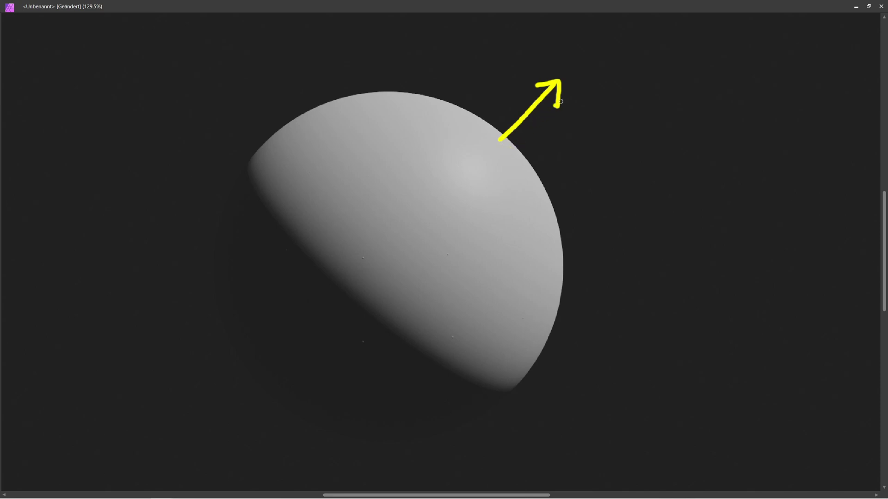
# Step: In Affinity Photo, add strokes at the lower light-to-dark boundary of the shaded sphere
pyautogui.moveTo(506, 389); pyautogui.dragTo(619, 440)
pyautogui.moveTo(476, 372)
pyautogui.mouseDown()
pyautogui.moveTo(507, 433)
pyautogui.moveTo(522, 411)
pyautogui.mouseUp()
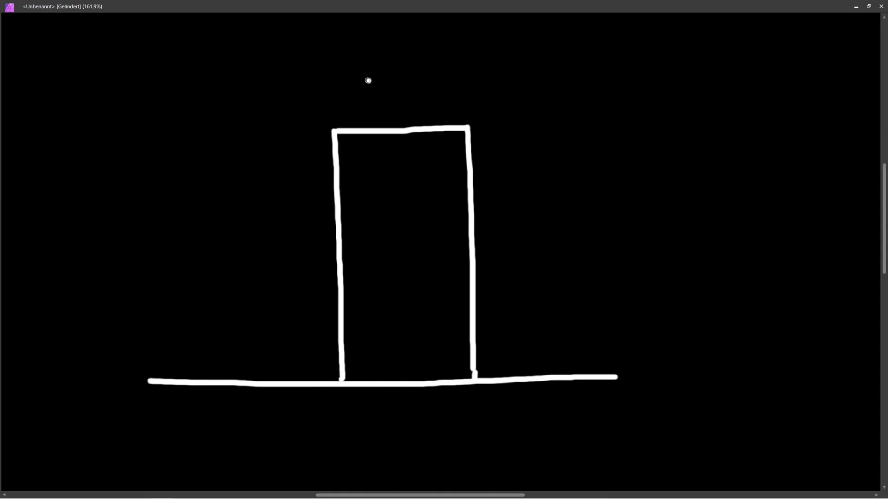
# Step: Write 100 above the light beam, thicken its base on the ground line, and bracket that width as 1
pyautogui.moveTo(362, 79); pyautogui.dragTo(376, 105)
pyautogui.moveTo(393, 70)
pyautogui.mouseDown()
pyautogui.moveTo(388, 103)
pyautogui.moveTo(396, 68)
pyautogui.moveTo(416, 103)
pyautogui.moveTo(421, 77)
pyautogui.mouseUp()
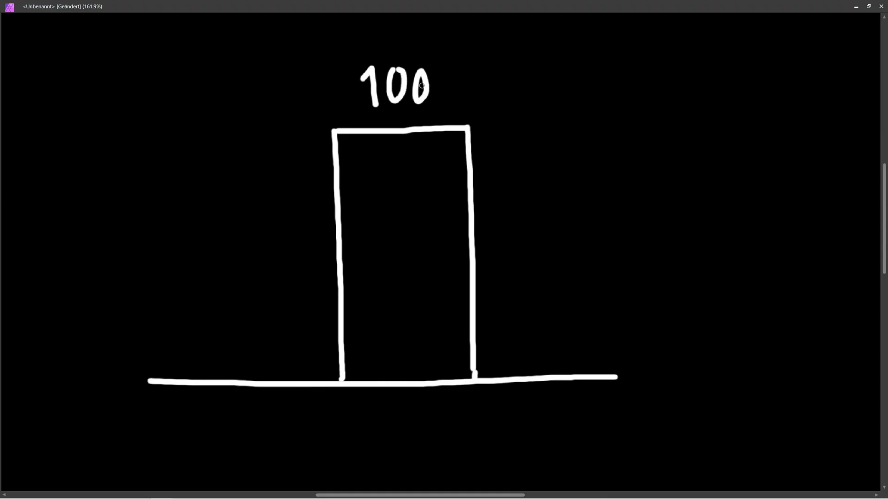
pyautogui.moveTo(347, 387)
pyautogui.mouseDown()
pyautogui.moveTo(341, 397)
pyautogui.moveTo(456, 393)
pyautogui.moveTo(477, 378)
pyautogui.mouseUp()
pyautogui.moveTo(335, 413)
pyautogui.mouseDown()
pyautogui.moveTo(474, 412)
pyautogui.moveTo(474, 396)
pyautogui.mouseUp()
pyautogui.moveTo(399, 434); pyautogui.dragTo(412, 452)
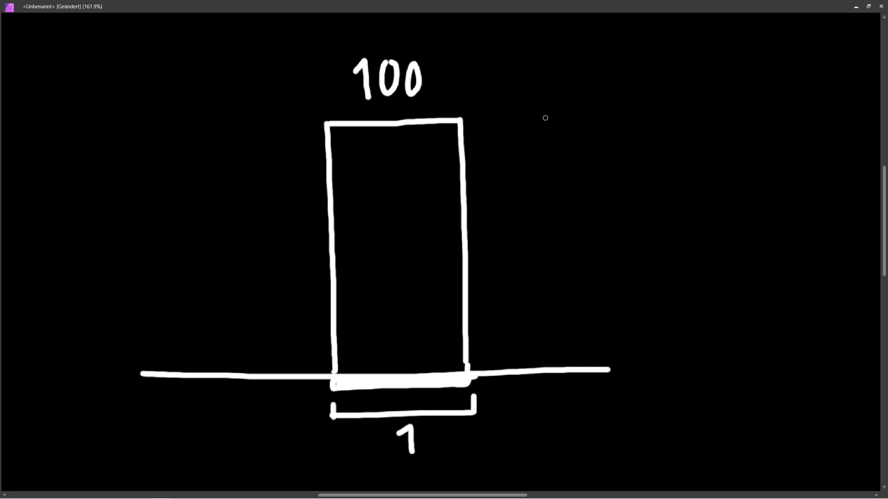
# Step: Draw a diagonal surface line across the beam, mark its crossings with the edges, and thicken the section between
pyautogui.moveTo(575, 91); pyautogui.dragTo(177, 444)
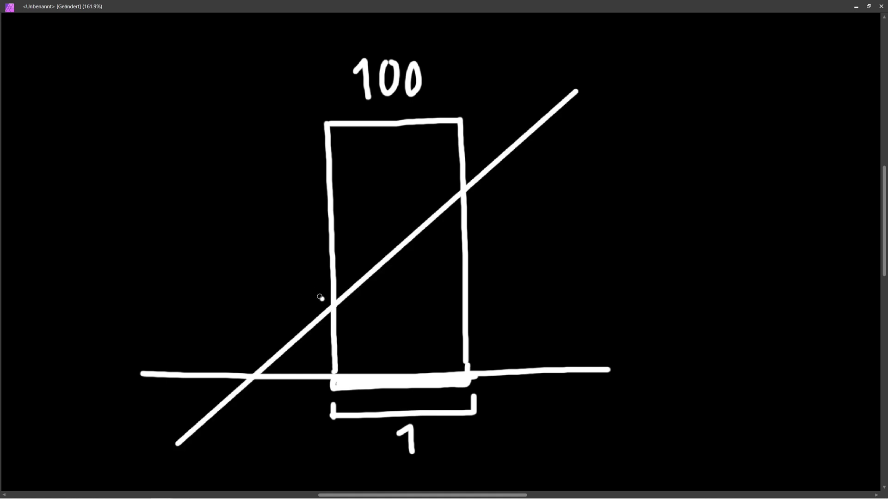
pyautogui.moveTo(328, 297)
pyautogui.mouseDown()
pyautogui.moveTo(343, 310)
pyautogui.moveTo(432, 226)
pyautogui.moveTo(469, 208)
pyautogui.moveTo(337, 302)
pyautogui.moveTo(348, 298)
pyautogui.mouseUp()
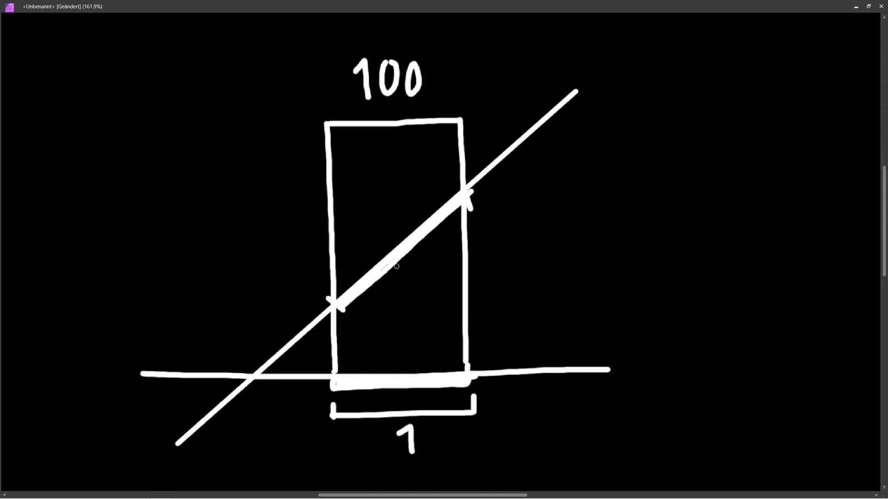
pyautogui.click(389, 220)
pyautogui.hotkey('ctrl', 'z')
# Step: Draw a horizontal surface line with an upward arrow labelled N in the empty area beside the beam sketch
pyautogui.click(495, 221)
pyautogui.hscroll(5, 473, 218)
pyautogui.keyDown('ctrl'); pyautogui.scroll(1, 498, 194); pyautogui.keyUp('ctrl')
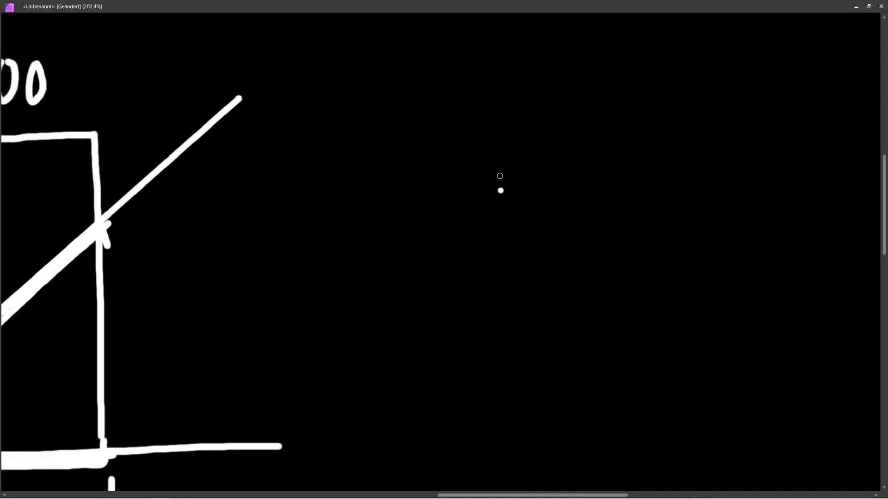
pyautogui.moveTo(500, 115)
pyautogui.mouseDown()
pyautogui.moveTo(501, 277)
pyautogui.moveTo(499, 97)
pyautogui.mouseUp()
pyautogui.moveTo(499, 104); pyautogui.dragTo(508, 125)
pyautogui.moveTo(511, 281); pyautogui.dragTo(427, 305, button='middle')
pyautogui.moveTo(266, 310); pyautogui.dragTo(605, 303)
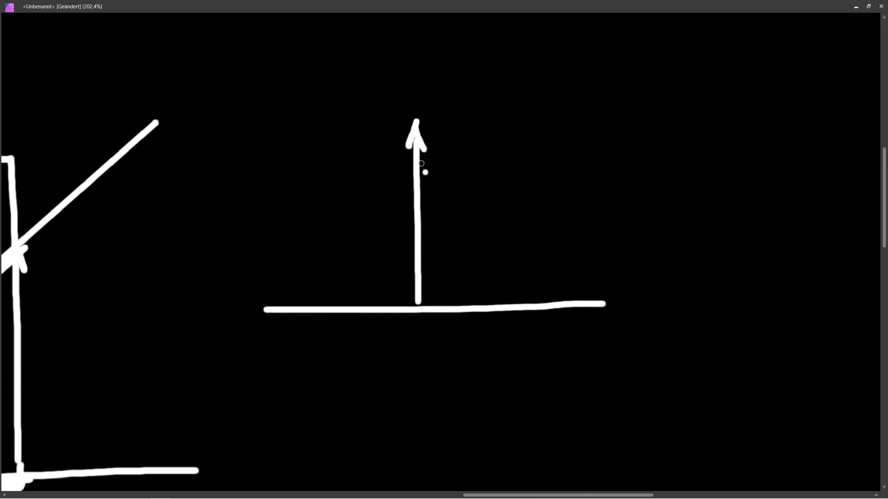
pyautogui.moveTo(381, 333); pyautogui.dragTo(378, 335)
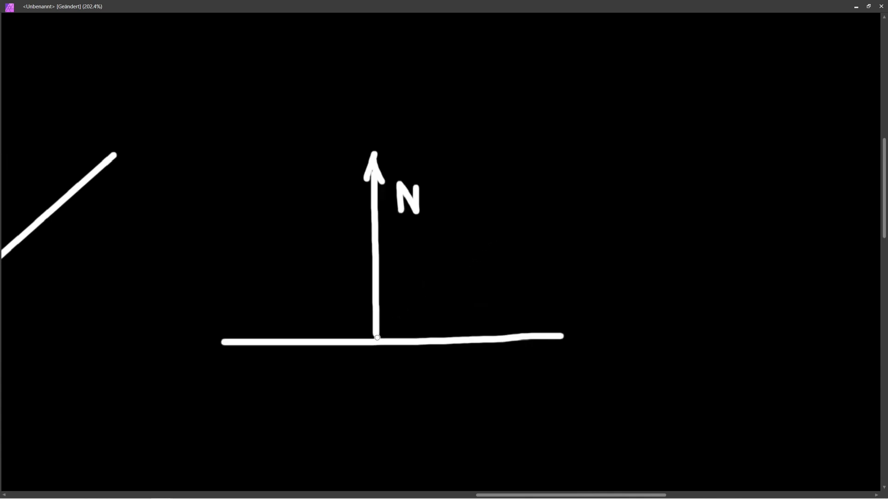
# Step: Draw a slanted arrow from the base of N and label it L
pyautogui.moveTo(375, 339); pyautogui.dragTo(504, 216)
pyautogui.moveTo(487, 221)
pyautogui.mouseDown()
pyautogui.moveTo(516, 214)
pyautogui.moveTo(511, 233)
pyautogui.mouseUp()
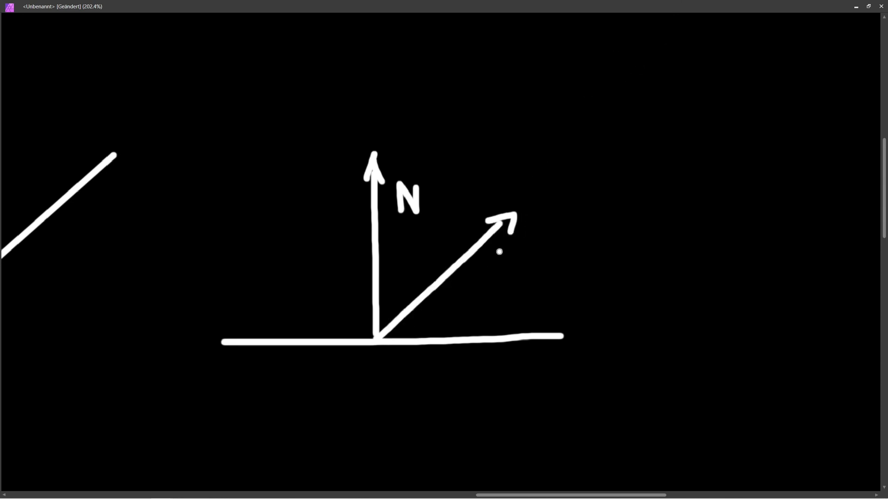
pyautogui.keyDown('ctrl'); pyautogui.scroll(1, 517, 222); pyautogui.keyUp('ctrl')
pyautogui.moveTo(545, 220)
pyautogui.mouseDown()
pyautogui.moveTo(557, 256)
pyautogui.moveTo(568, 256)
pyautogui.mouseUp()
pyautogui.keyDown('ctrl'); pyautogui.scroll(-1, 421, 282); pyautogui.keyUp('ctrl')
pyautogui.hotkey('ctrl', 'z')
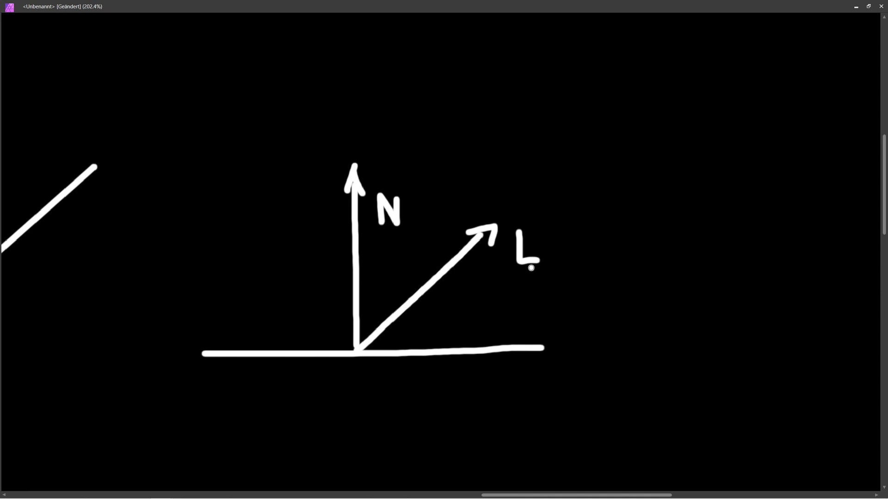
pyautogui.moveTo(46, 240); pyautogui.dragTo(470, 230, button='middle')
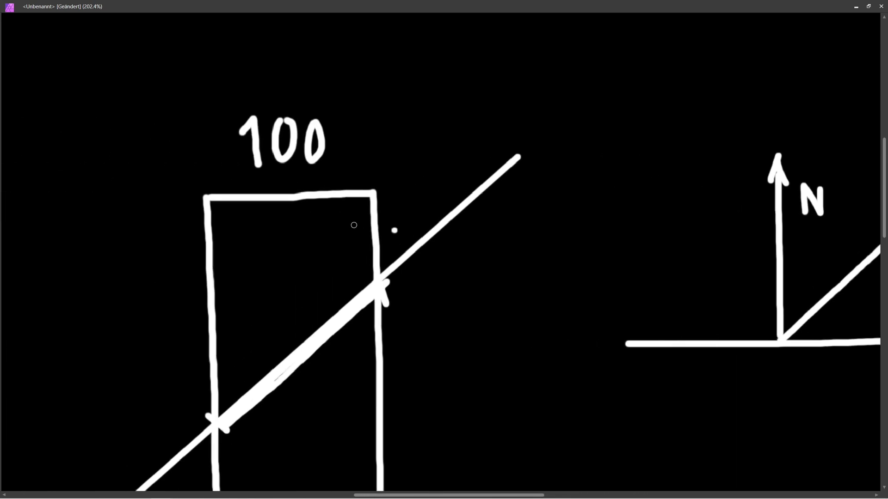
pyautogui.hotkey('ctrl', 'z')
pyautogui.keyDown('ctrl'); pyautogui.scroll(-1, 323, 337); pyautogui.keyUp('ctrl')
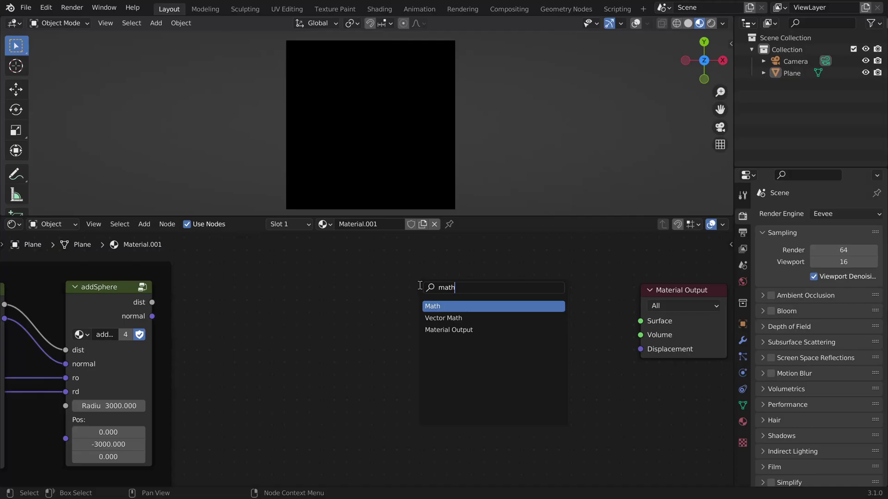
# Step: In Blender, add a Dot Product node fed by the last addSphere's normal, plus a Normalize vector node
pyautogui.press('Return')
pyautogui.click(311, 281)
pyautogui.click(352, 322)
pyautogui.click(347, 167)
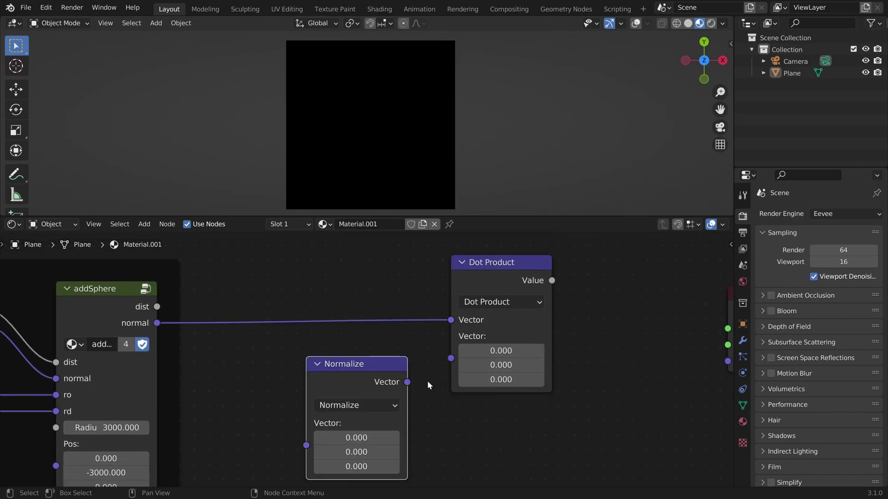
pyautogui.moveTo(430, 413); pyautogui.dragTo(453, 370, button='middle')
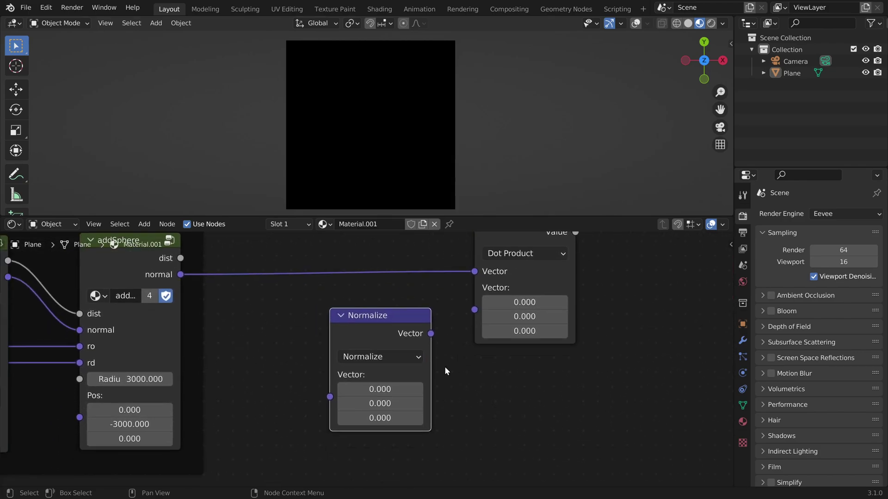
pyautogui.moveTo(402, 382); pyautogui.dragTo(354, 395, button='middle')
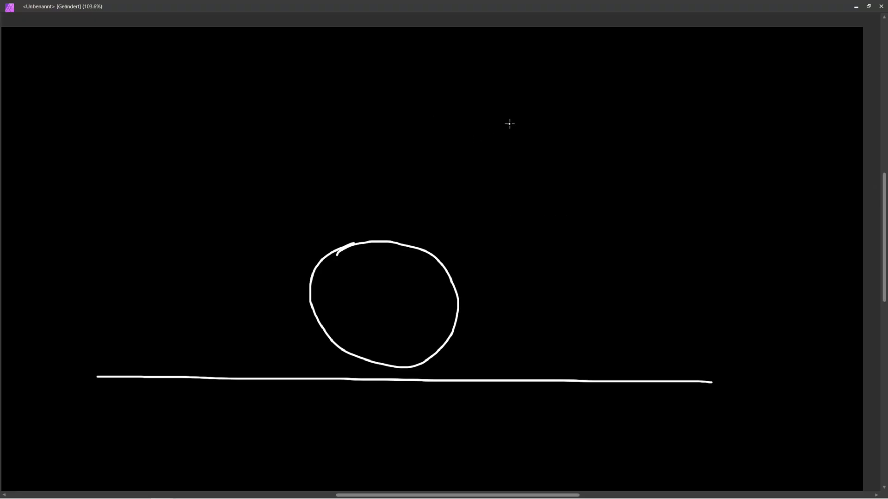
# Step: In Affinity Photo, draw six slanted, roughly parallel light rays falling toward the circle and ground line
pyautogui.moveTo(687, 109); pyautogui.dragTo(578, 293)
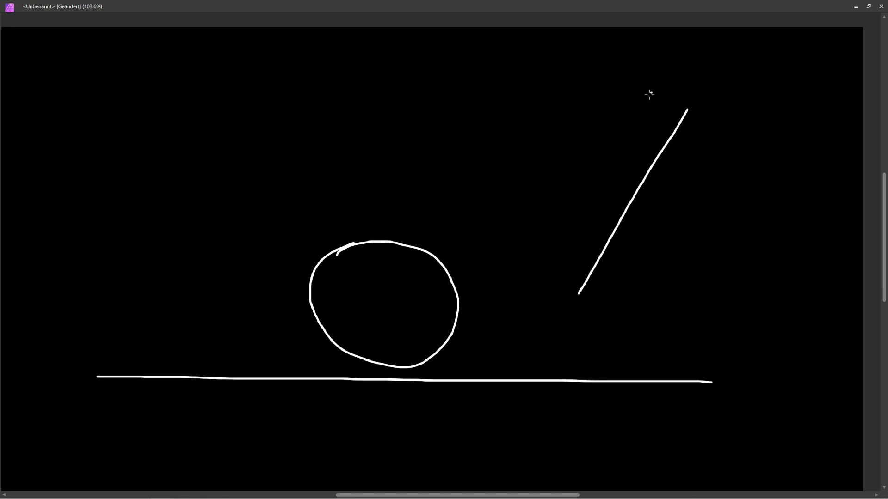
pyautogui.moveTo(651, 92); pyautogui.dragTo(510, 277)
pyautogui.moveTo(567, 62); pyautogui.dragTo(436, 210)
pyautogui.moveTo(474, 71); pyautogui.dragTo(352, 210)
pyautogui.moveTo(385, 81); pyautogui.dragTo(188, 295)
pyautogui.moveTo(272, 99)
pyautogui.mouseDown()
pyautogui.moveTo(201, 157)
pyautogui.moveTo(82, 294)
pyautogui.mouseUp()
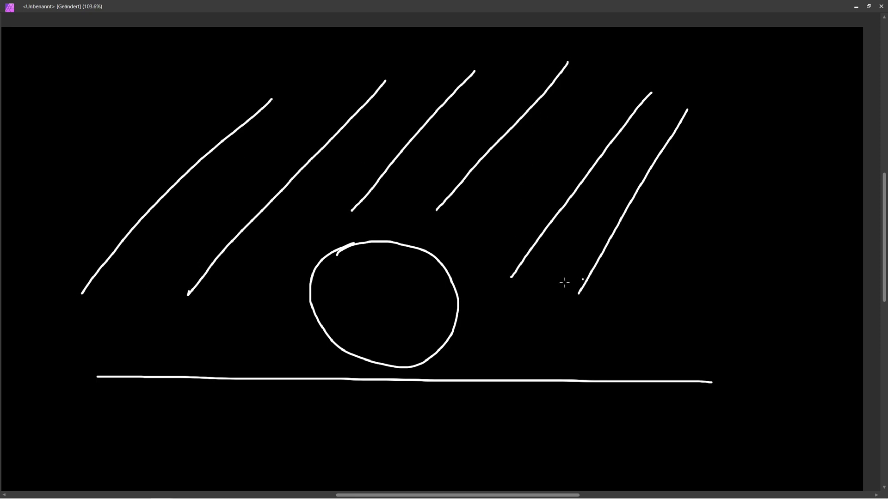
# Step: Undo the six slanted light rays around the circle
pyautogui.hotkey('ctrl', 'z')
pyautogui.hotkey('ctrl', 'z')
pyautogui.hotkey('ctrl', 'z')
pyautogui.hotkey('ctrl', 'z')
pyautogui.hotkey('ctrl', 'z')
pyautogui.hotkey('ctrl', 'z')
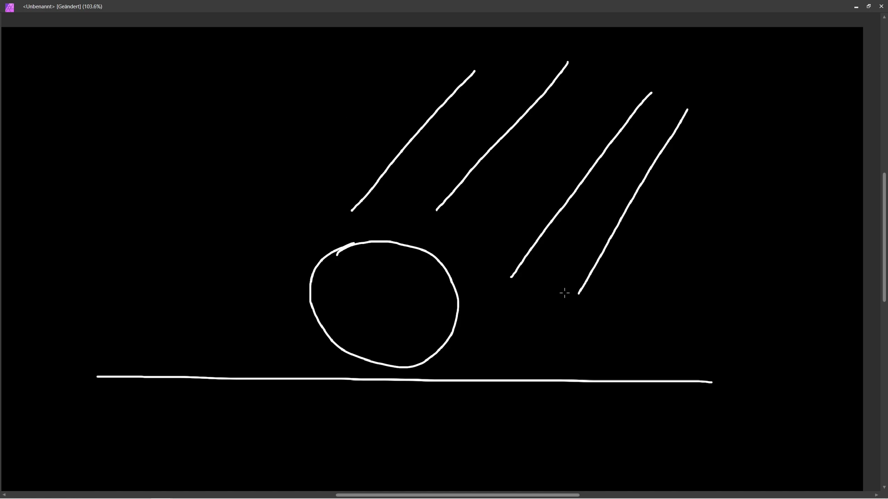
# Step: Draw light rays between a point beside the circle and its surroundings, including the circle and the ground
pyautogui.moveTo(542, 298); pyautogui.dragTo(446, 223)
pyautogui.moveTo(539, 301)
pyautogui.mouseDown()
pyautogui.moveTo(493, 301)
pyautogui.moveTo(449, 358)
pyautogui.mouseUp()
pyautogui.moveTo(542, 304)
pyautogui.mouseDown()
pyautogui.moveTo(524, 361)
pyautogui.moveTo(583, 363)
pyautogui.mouseUp()
pyautogui.moveTo(543, 301)
pyautogui.mouseDown()
pyautogui.moveTo(690, 341)
pyautogui.moveTo(748, 204)
pyautogui.mouseUp()
pyautogui.moveTo(543, 296)
pyautogui.mouseDown()
pyautogui.moveTo(597, 151)
pyautogui.moveTo(489, 151)
pyautogui.mouseUp()
pyautogui.moveTo(297, 152); pyautogui.dragTo(542, 299)
# Step: Undo the rays around the light point, keeping only its dot
pyautogui.hotkey('ctrl', 'z')
pyautogui.hotkey('ctrl', 'z')
pyautogui.hotkey('ctrl', 'z')
pyautogui.hotkey('ctrl', 'z')
pyautogui.hotkey('ctrl', 'z')
pyautogui.hotkey('ctrl', 'z')
pyautogui.hotkey('ctrl', 'z')
pyautogui.hotkey('ctrl', 'z')
pyautogui.hotkey('ctrl', 'z')
pyautogui.hotkey('ctrl', 'z')
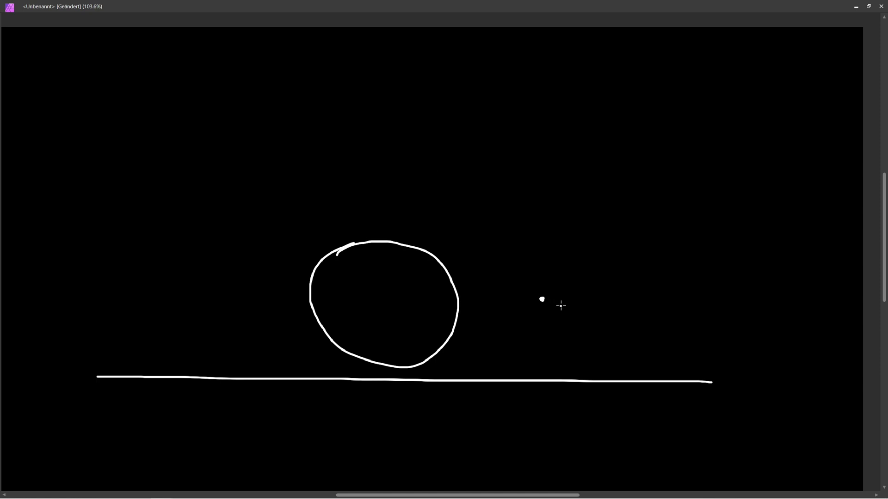
# Step: Label the dot beside the circle Lpos
pyautogui.keyDown('ctrl'); pyautogui.scroll(8, 559, 305); pyautogui.keyUp('ctrl')
pyautogui.moveTo(522, 279); pyautogui.dragTo(567, 223, button='middle')
pyautogui.moveTo(590, 218); pyautogui.dragTo(619, 306)
pyautogui.moveTo(647, 267)
pyautogui.mouseDown()
pyautogui.moveTo(648, 329)
pyautogui.moveTo(651, 296)
pyautogui.mouseUp()
pyautogui.moveTo(701, 275); pyautogui.dragTo(703, 273)
pyautogui.moveTo(749, 271)
pyautogui.mouseDown()
pyautogui.moveTo(739, 272)
pyautogui.moveTo(736, 302)
pyautogui.mouseUp()
pyautogui.keyDown('ctrl'); pyautogui.scroll(-8, 677, 269); pyautogui.keyUp('ctrl')
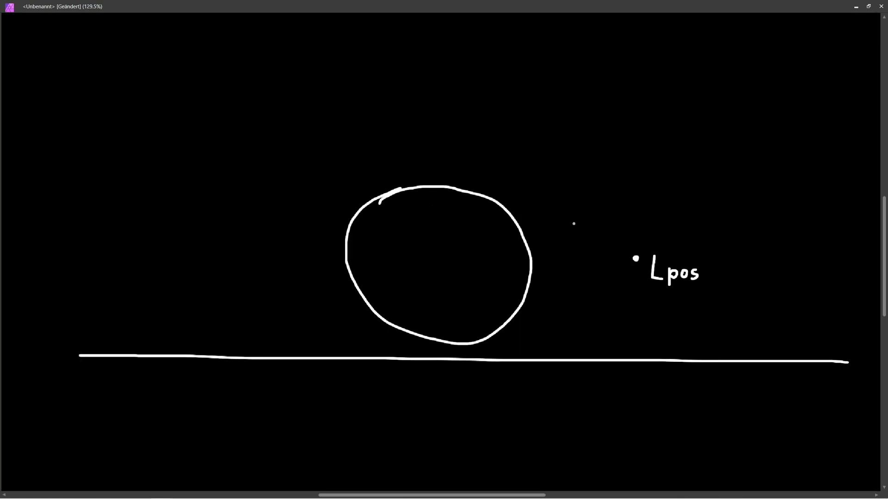
# Step: Draw a ray from a point above and beyond Lpos to the circle's upper edge and mark the hit point
pyautogui.moveTo(567, 204); pyautogui.dragTo(448, 208, button='middle')
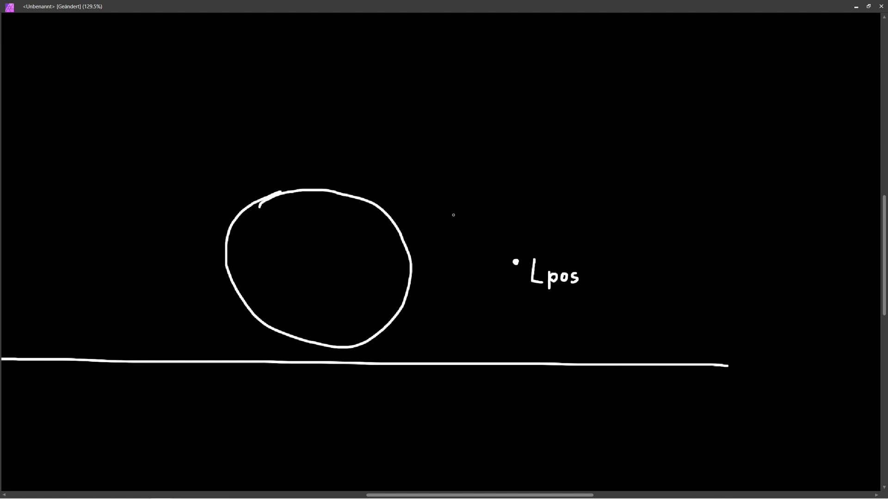
pyautogui.keyDown('ctrl'); pyautogui.scroll(1, 453, 215); pyautogui.keyUp('ctrl')
pyautogui.moveTo(752, 177)
pyautogui.mouseDown()
pyautogui.moveTo(762, 179)
pyautogui.moveTo(346, 256)
pyautogui.mouseUp()
pyautogui.keyDown('ctrl'); pyautogui.scroll(2, 346, 250); pyautogui.keyUp('ctrl')
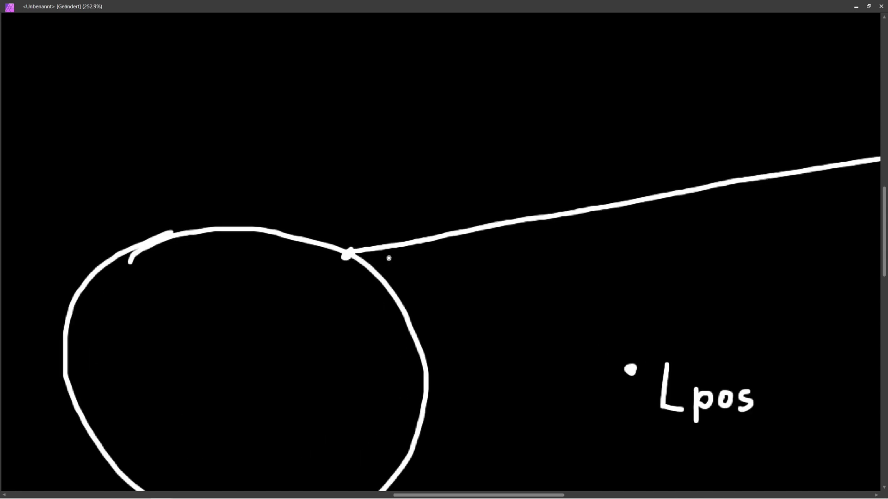
pyautogui.keyDown('ctrl'); pyautogui.scroll(-1, 382, 266); pyautogui.keyUp('ctrl')
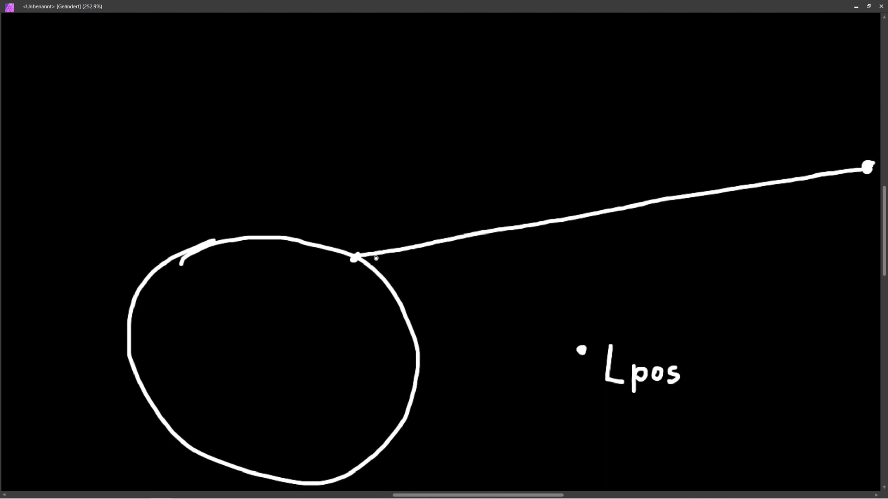
# Step: Draw the surface normal arrow at the hit point and a long arrow from the hit point to Lpos
pyautogui.keyDown('ctrl'); pyautogui.scroll(1, 376, 259); pyautogui.keyUp('ctrl')
pyautogui.moveTo(351, 269)
pyautogui.mouseDown()
pyautogui.moveTo(388, 206)
pyautogui.moveTo(389, 220)
pyautogui.mouseUp()
pyautogui.moveTo(455, 310); pyautogui.dragTo(389, 259, button='middle')
pyautogui.moveTo(287, 217); pyautogui.dragTo(576, 330)
pyautogui.moveTo(547, 331); pyautogui.dragTo(576, 330)
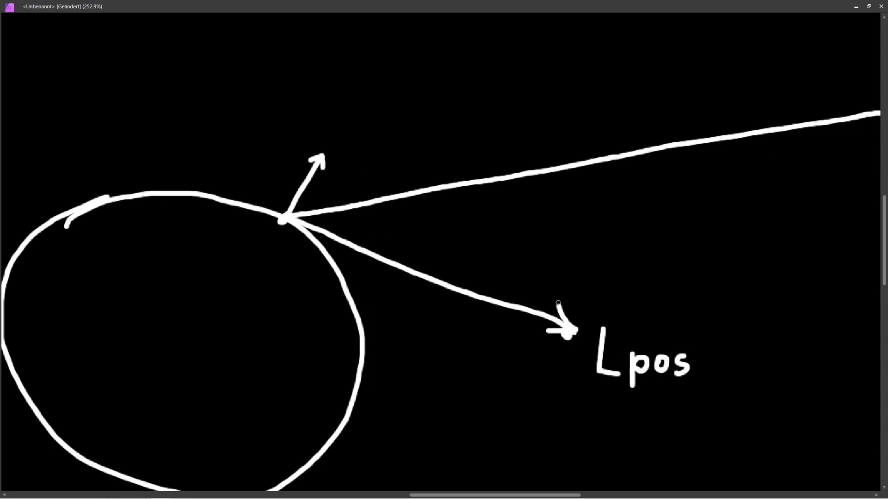
# Step: Add a short direction arrow at the start of the line to Lpos and trace the ray from its origin to the hit point
pyautogui.moveTo(332, 222)
pyautogui.mouseDown()
pyautogui.moveTo(340, 228)
pyautogui.moveTo(331, 245)
pyautogui.mouseUp()
pyautogui.click(331, 193)
pyautogui.keyDown('ctrl'); pyautogui.scroll(-3, 533, 296); pyautogui.keyUp('ctrl')
pyautogui.keyDown('ctrl'); pyautogui.scroll(2, 663, 202); pyautogui.keyUp('ctrl')
pyautogui.moveTo(285, 297); pyautogui.dragTo(413, 280, button='middle')
pyautogui.keyDown('shift'); pyautogui.hscroll(-1, 413, 279); pyautogui.keyUp('shift')
pyautogui.click(737, 207)
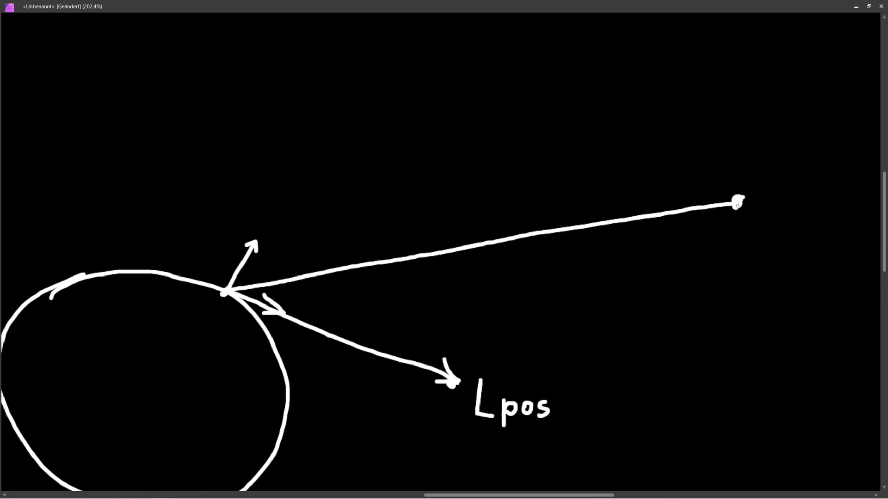
pyautogui.moveTo(727, 207)
pyautogui.mouseDown()
pyautogui.moveTo(677, 226)
pyautogui.moveTo(233, 295)
pyautogui.mouseUp()
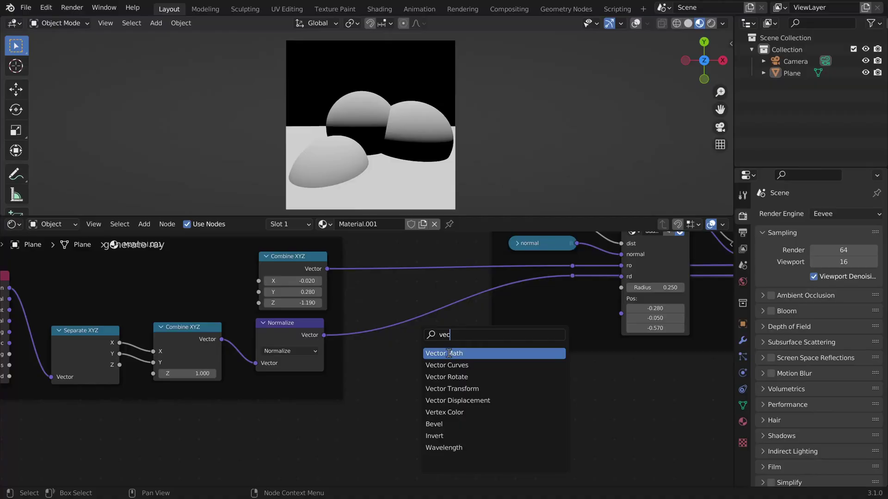
# Step: Add a Vector Math node set to Add and feed it the ray origin from Combine XYZ and the normalized ray direction
pyautogui.press('Return')
pyautogui.click(458, 397)
pyautogui.moveTo(327, 268); pyautogui.dragTo(403, 396)
pyautogui.moveTo(438, 401); pyautogui.dragTo(422, 362, button='middle')
pyautogui.moveTo(307, 297); pyautogui.dragTo(387, 369)
# Step: Move the Add node past the last addSphere group and duplicate it as a Scale node on the ray direction link
pyautogui.scroll(-3, 426, 332)
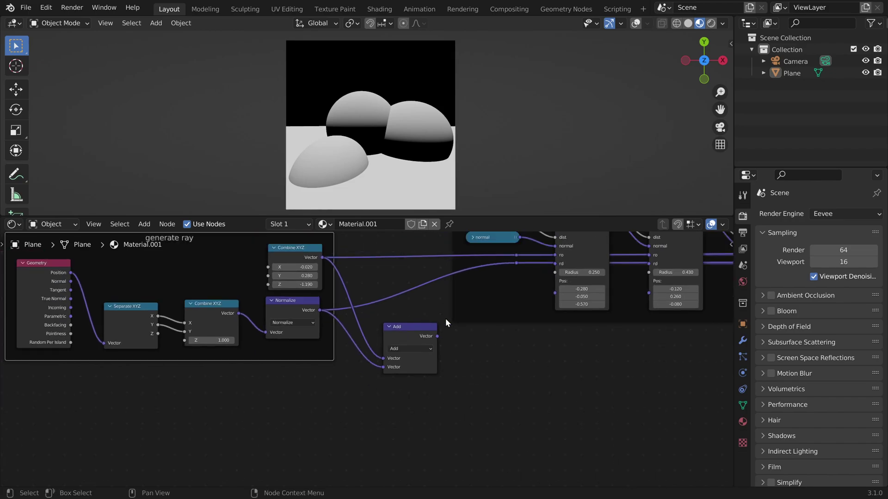
pyautogui.moveTo(434, 321); pyautogui.dragTo(405, 317, button='middle')
pyautogui.moveTo(377, 337); pyautogui.dragTo(669, 323)
pyautogui.moveTo(669, 323); pyautogui.dragTo(194, 316, button='middle')
pyautogui.moveTo(188, 306); pyautogui.dragTo(477, 334)
pyautogui.hotkey('shift', 'd')
pyautogui.click(410, 371)
pyautogui.click(418, 389)
pyautogui.click(412, 261)
# Step: Connect the last addSphere's dist output to the Scale factor and frame the Scale and Add nodes together as hitPoint
pyautogui.moveTo(424, 278); pyautogui.dragTo(434, 360, button='middle')
pyautogui.moveTo(393, 278); pyautogui.dragTo(402, 410)
pyautogui.moveTo(596, 368); pyautogui.dragTo(358, 478)
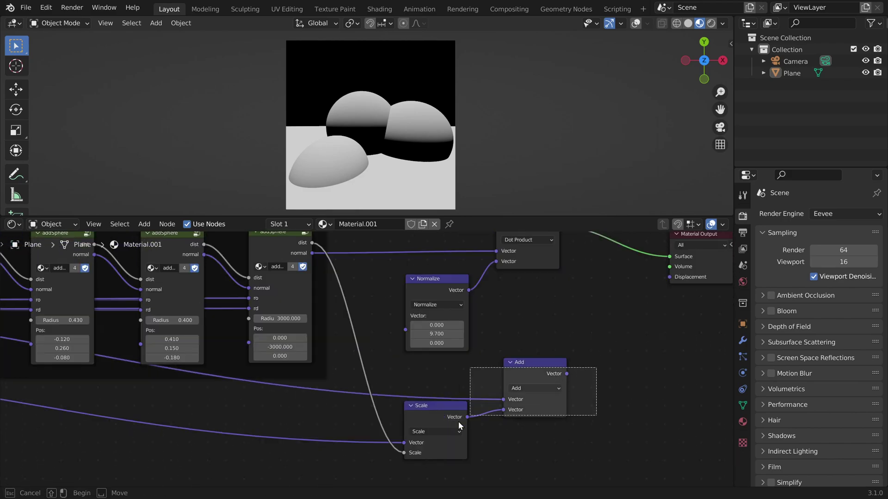
pyautogui.hotkey('ctrl', 'j')
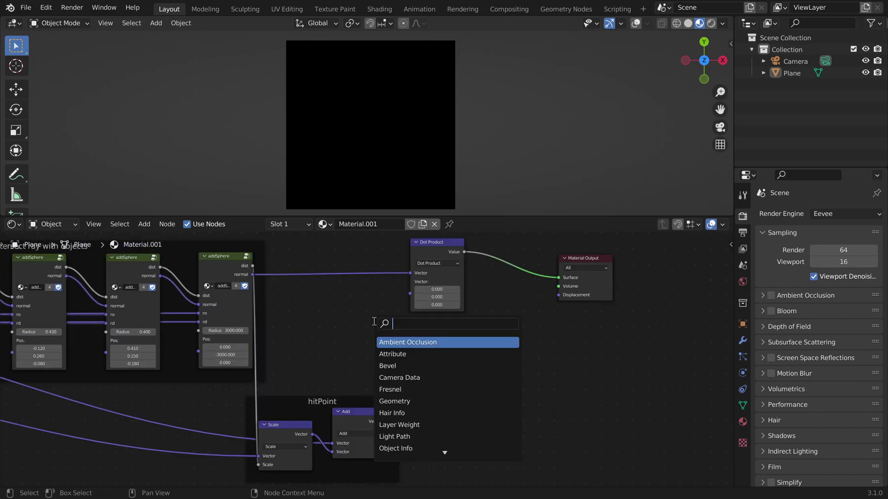
# Step: Add a Combine XYZ node above the hitPoint frame for the light position
pyautogui.write('combine')
pyautogui.press('Down')
pyautogui.press('Down')
pyautogui.press('Return')
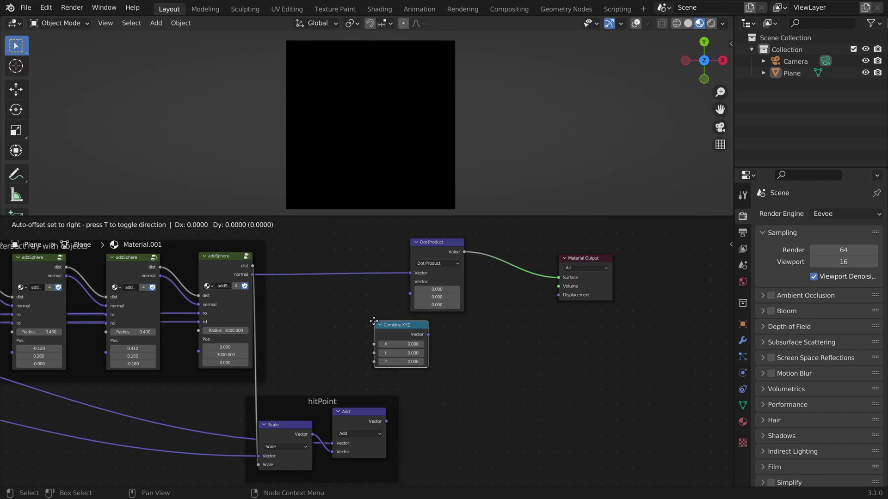
pyautogui.click(307, 326)
pyautogui.scroll(2, 351, 356)
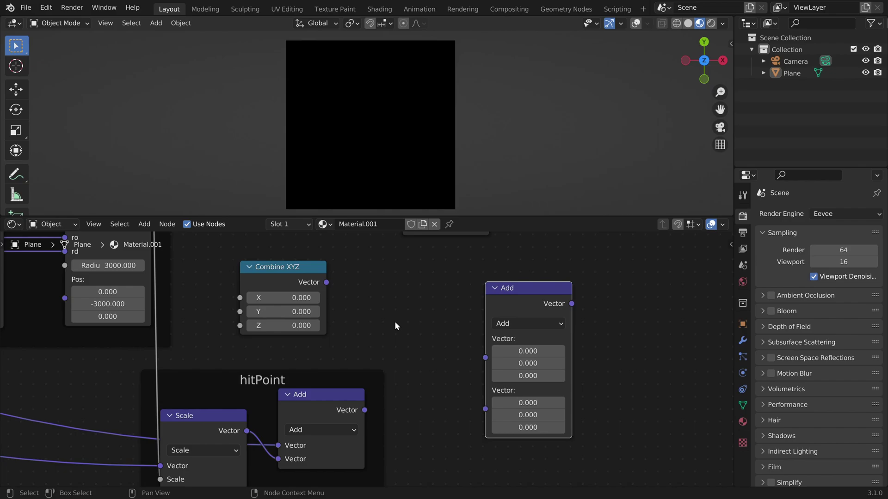
# Step: Set the new vector math node to Subtract and subtract the hitPoint vector from the Combine XYZ vector
pyautogui.click(527, 323)
pyautogui.click(513, 296)
pyautogui.moveTo(365, 410); pyautogui.dragTo(485, 409)
pyautogui.moveTo(326, 282); pyautogui.dragTo(485, 357)
# Step: Set the second vector math node beside Subtract to Normalize and feed it the Subtract result
pyautogui.moveTo(519, 290); pyautogui.dragTo(329, 320, button='middle')
pyautogui.moveTo(329, 320); pyautogui.dragTo(457, 319)
pyautogui.click(473, 354)
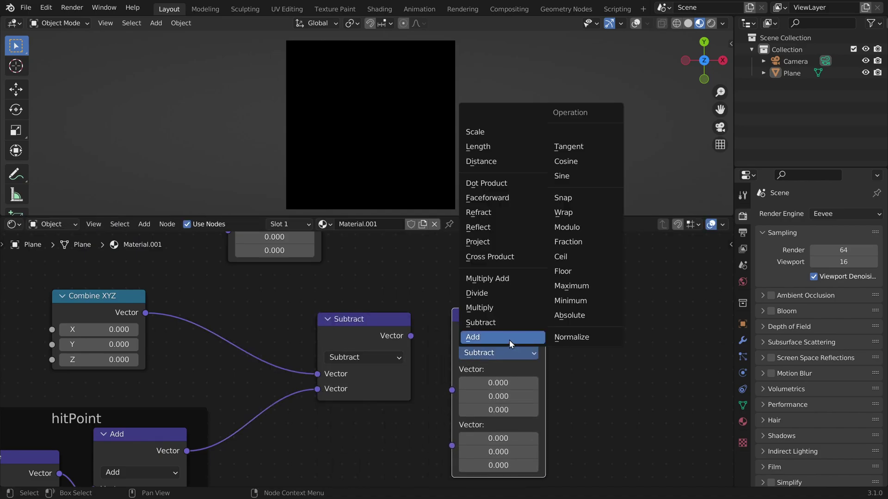
pyautogui.click(563, 339)
pyautogui.moveTo(411, 336); pyautogui.dragTo(451, 390)
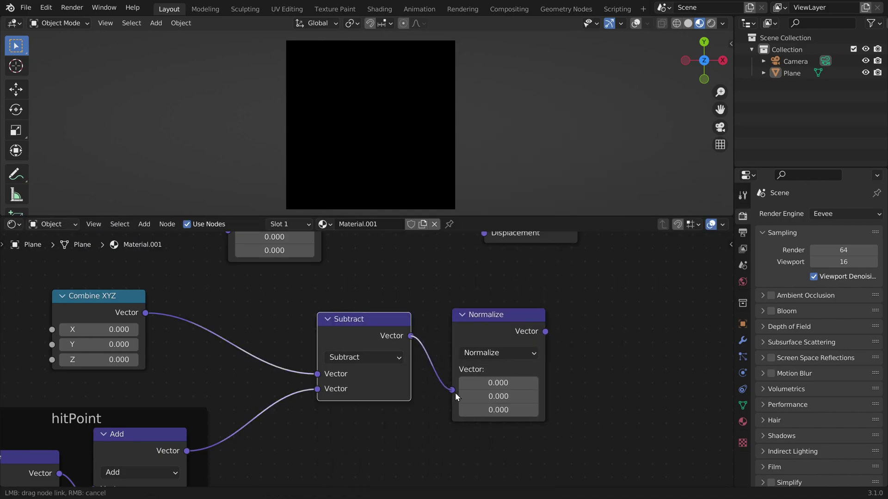
# Step: Join the Subtract and Normalize nodes in a frame labelled "vector to light"
pyautogui.hotkey('ctrl', 'j')
pyautogui.press('F2')
pyautogui.write('vector to light')
pyautogui.press('Return')
pyautogui.scroll(-2, 476, 377)
pyautogui.scroll(3, 476, 356)
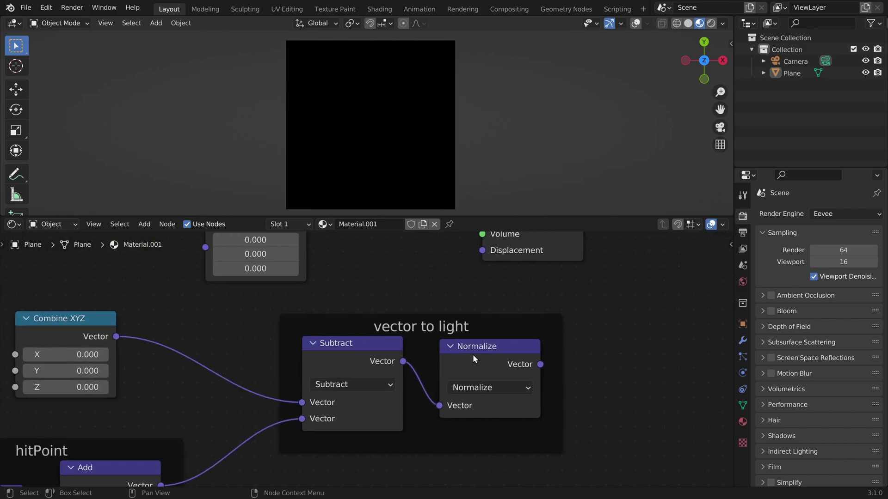
# Step: Move the Dot Product and Material Output nodes farther along and connect the light vector's Normalize output to the Dot Product
pyautogui.scroll(-1, 264, 393)
pyautogui.moveTo(179, 420)
pyautogui.mouseDown(button='middle')
pyautogui.moveTo(373, 330)
pyautogui.moveTo(170, 424)
pyautogui.mouseUp(button='middle')
pyautogui.scroll(-7, 208, 424)
pyautogui.moveTo(168, 284); pyautogui.dragTo(440, 405)
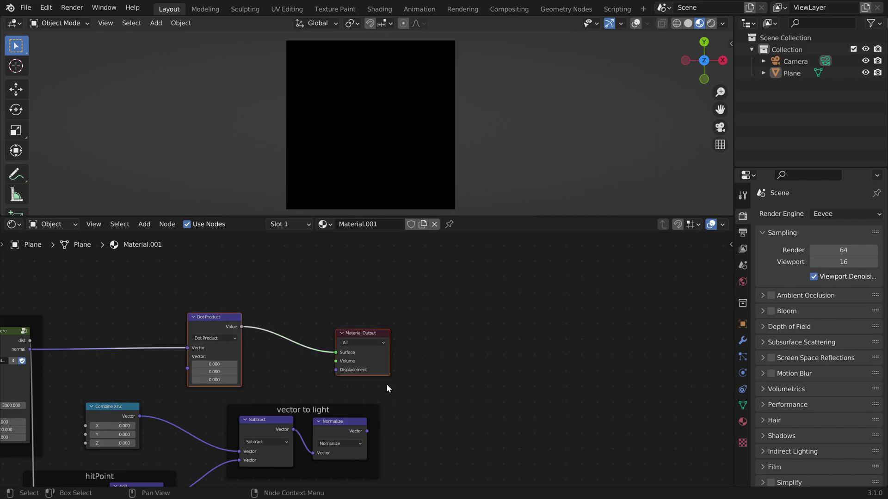
pyautogui.press('g')
pyautogui.click(675, 384)
pyautogui.scroll(2, 388, 432)
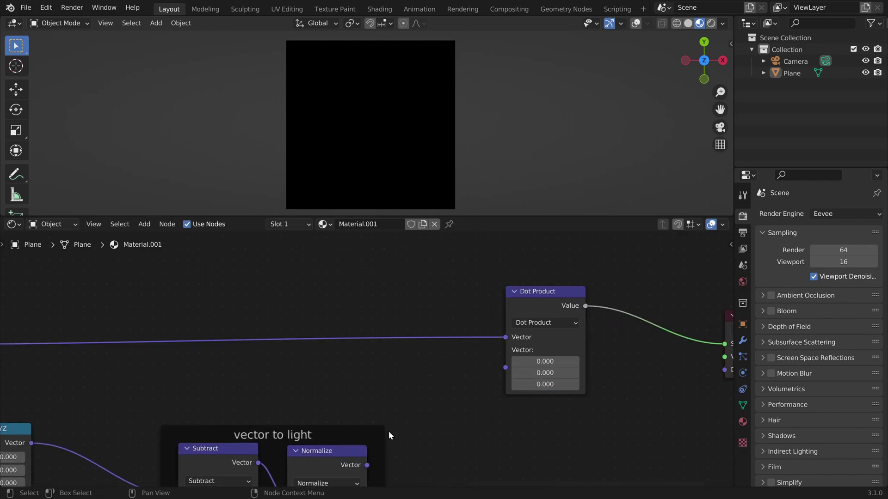
pyautogui.moveTo(368, 465); pyautogui.dragTo(505, 367)
# Step: Adjust the light position in the Combine XYZ node to Y 0.050 and Z -0.740
pyautogui.scroll(-5, 505, 368)
pyautogui.moveTo(236, 412); pyautogui.dragTo(261, 333, button='middle')
pyautogui.scroll(6, 262, 333)
pyautogui.moveTo(163, 344); pyautogui.dragTo(326, 342, button='middle')
pyautogui.scroll(5, 310, 337)
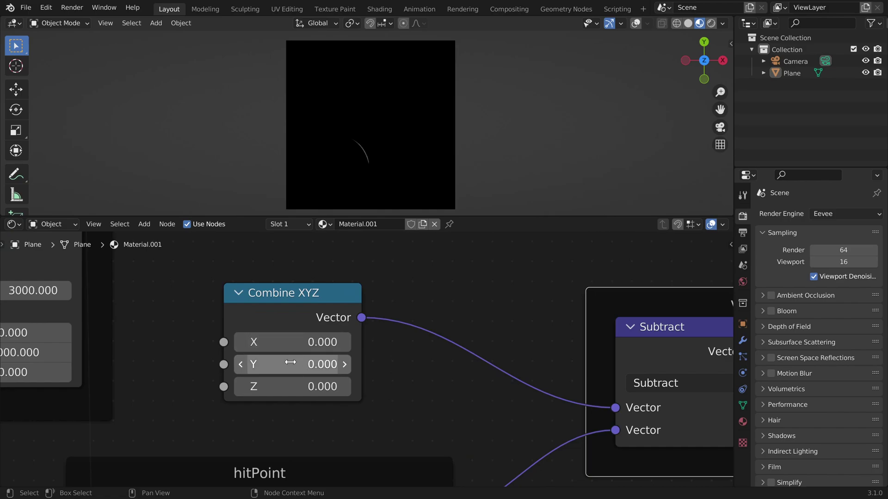
pyautogui.moveTo(290, 362); pyautogui.dragTo(393, 362)
pyautogui.moveTo(296, 386); pyautogui.dragTo(259, 365)
pyautogui.moveTo(301, 387); pyautogui.dragTo(240, 386)
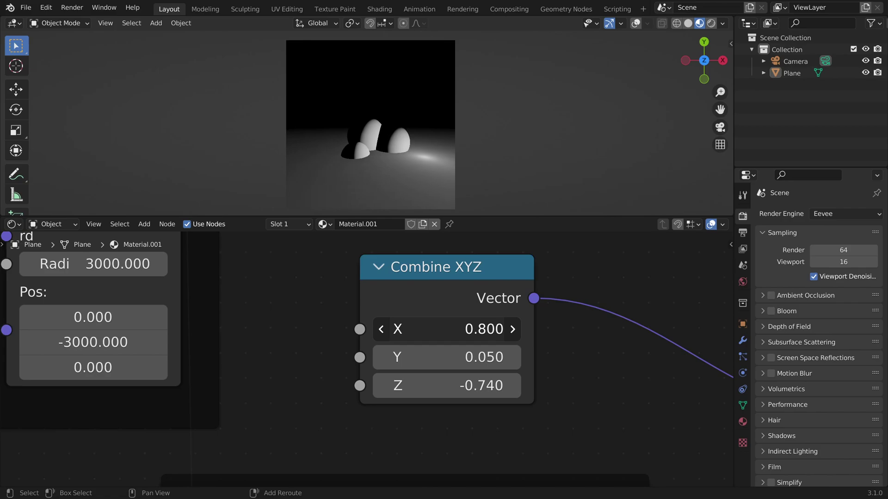
# Step: Set the light position's X to 0.070 and Z to -0.770, and raise its Y value
pyautogui.moveTo(461, 330); pyautogui.dragTo(458, 330)
pyautogui.moveTo(461, 386); pyautogui.dragTo(509, 336)
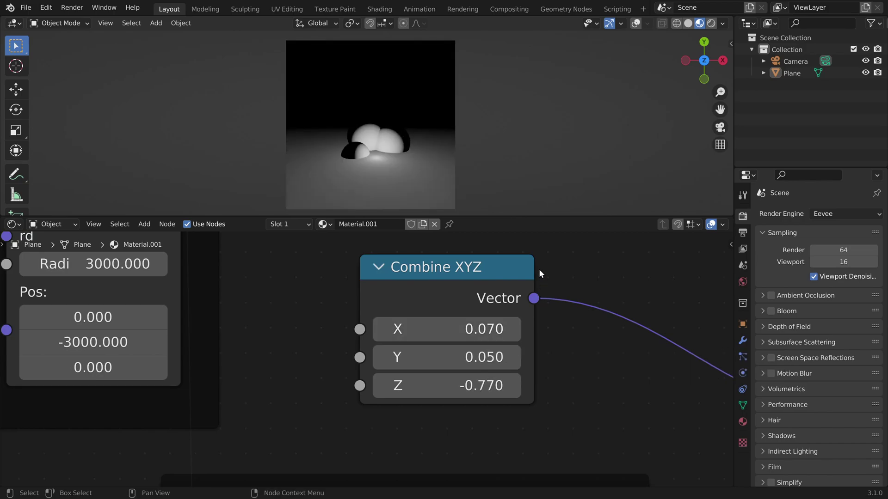
pyautogui.moveTo(541, 273); pyautogui.dragTo(530, 289, button='middle')
pyautogui.scroll(-1, 485, 349)
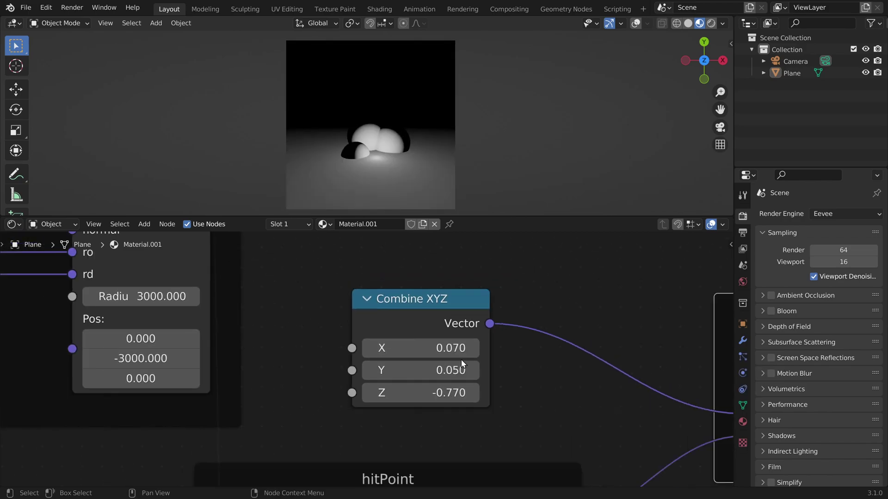
pyautogui.moveTo(399, 370); pyautogui.dragTo(693, 369)
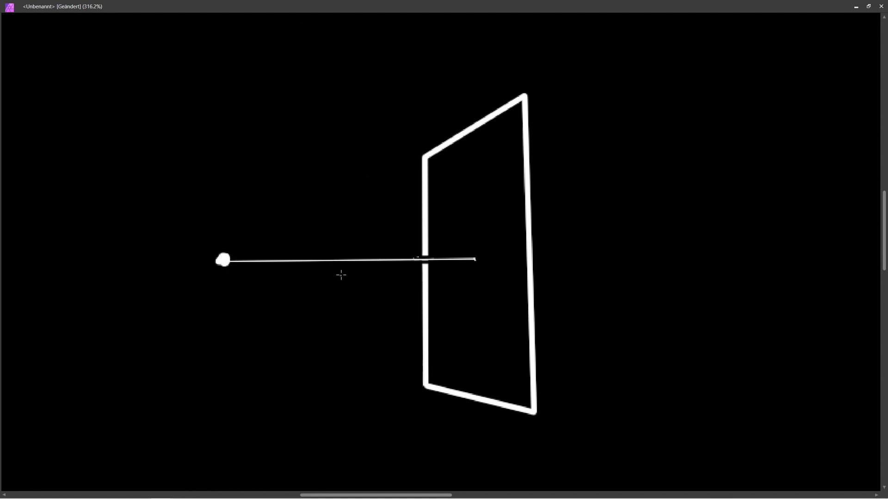
# Step: Label the line between the light point and the square, and the square's two sides, each with 1
pyautogui.moveTo(339, 276); pyautogui.dragTo(346, 286)
pyautogui.keyDown('ctrl'); pyautogui.scroll(-1, 443, 276); pyautogui.keyUp('ctrl')
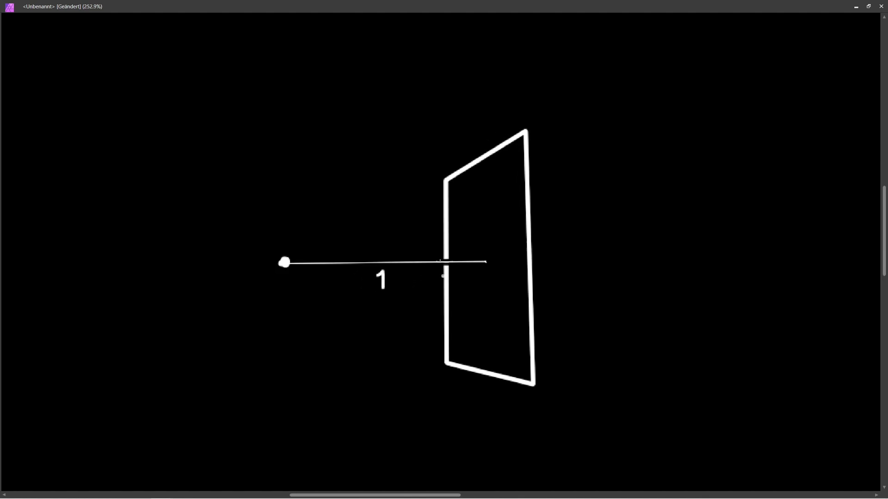
pyautogui.scroll(1, 565, 271)
pyautogui.moveTo(480, 406); pyautogui.dragTo(488, 419)
pyautogui.moveTo(543, 319); pyautogui.dragTo(552, 339)
pyautogui.moveTo(299, 261)
pyautogui.mouseDown()
pyautogui.moveTo(331, 235)
pyautogui.moveTo(282, 232)
pyautogui.moveTo(281, 206)
pyautogui.mouseUp()
pyautogui.moveTo(267, 266); pyautogui.dragTo(239, 244)
pyautogui.moveTo(267, 288); pyautogui.dragTo(219, 320)
pyautogui.hotkey('ctrl', 'z')
pyautogui.hotkey('ctrl', 'z')
pyautogui.hotkey('ctrl', 'z')
pyautogui.hotkey('ctrl', 'z')
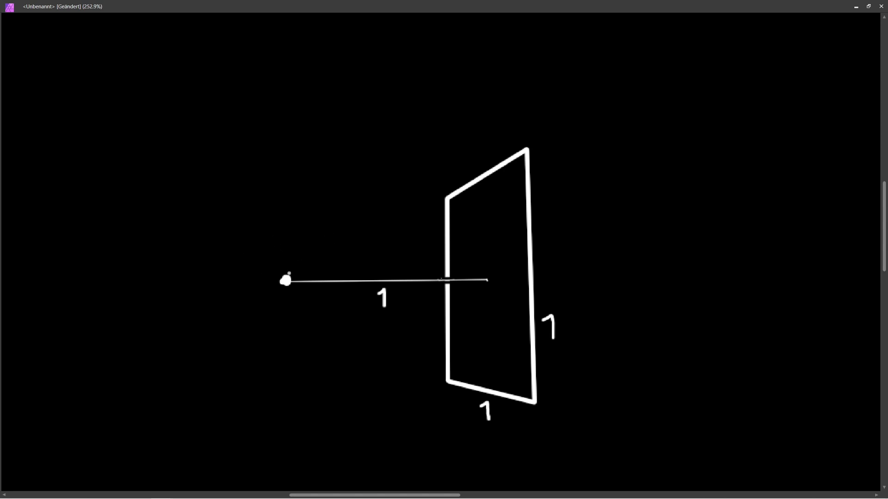
# Step: Draw two diverging rays from the light point toward the square and scatter dots over the square
pyautogui.moveTo(293, 274); pyautogui.dragTo(421, 219)
pyautogui.moveTo(294, 291); pyautogui.dragTo(420, 368)
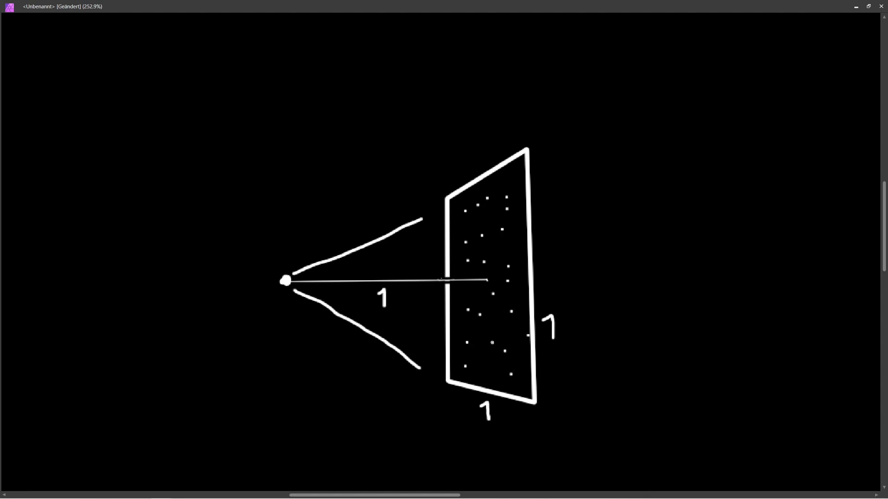
# Step: Write 100/1 above the dotted square
pyautogui.moveTo(451, 133)
pyautogui.mouseDown()
pyautogui.moveTo(462, 144)
pyautogui.moveTo(476, 121)
pyautogui.mouseUp()
pyautogui.click(506, 300)
pyautogui.moveTo(497, 118); pyautogui.dragTo(510, 143)
pyautogui.moveTo(524, 120); pyautogui.dragTo(534, 134)
pyautogui.click(562, 320)
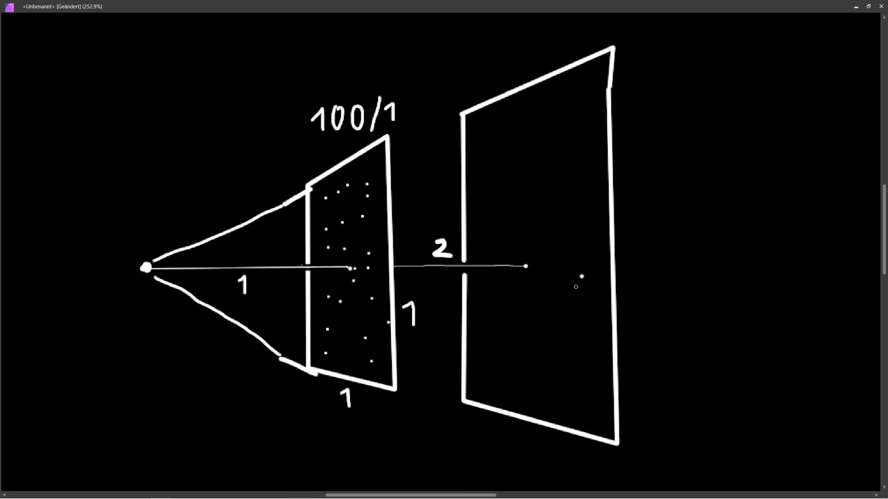
# Step: Label the larger square's sides 2 and scribble over the smaller dotted square
pyautogui.scroll(-1, 451, 236)
pyautogui.scroll(-2, 507, 312)
pyautogui.moveTo(507, 374); pyautogui.dragTo(530, 396)
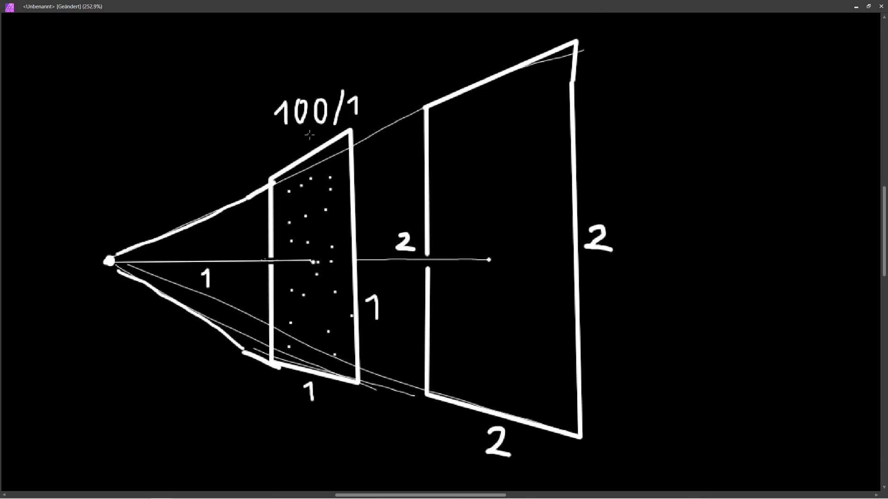
pyautogui.moveTo(336, 149)
pyautogui.mouseDown()
pyautogui.moveTo(353, 231)
pyautogui.moveTo(338, 388)
pyautogui.mouseUp()
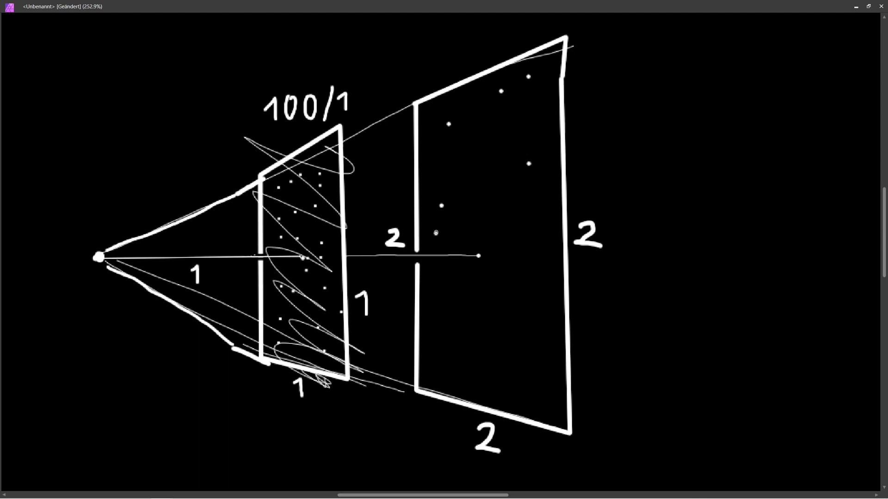
# Step: Scatter dots over the lower part of the larger square
pyautogui.click(493, 288)
pyautogui.click(463, 327)
pyautogui.click(435, 343)
pyautogui.click(473, 374)
pyautogui.click(512, 377)
# Step: Write 100 above the larger square and undo the stray mark beside it
pyautogui.moveTo(433, 47); pyautogui.dragTo(435, 71, button='middle')
pyautogui.moveTo(432, 66); pyautogui.dragTo(446, 81)
pyautogui.moveTo(460, 53); pyautogui.dragTo(457, 75)
pyautogui.moveTo(600, 234); pyautogui.dragTo(598, 204, button='middle')
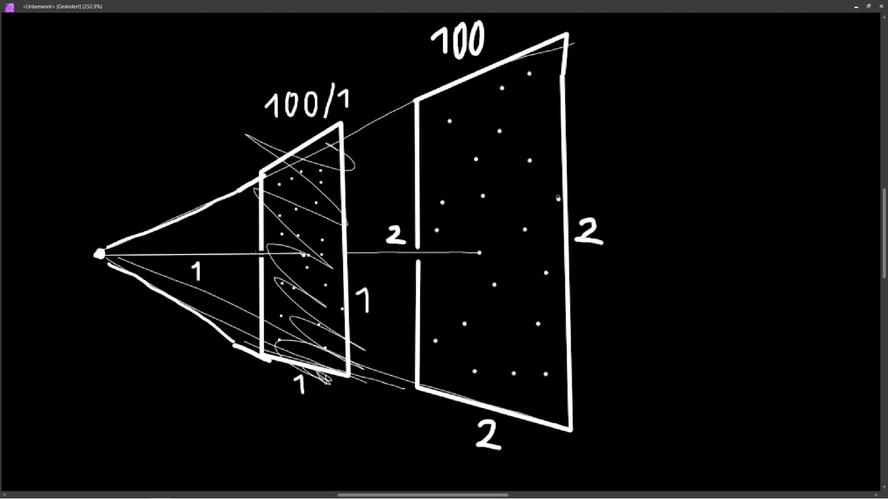
pyautogui.click(591, 261)
pyautogui.hotkey('ctrl', 'z')
pyautogui.click(509, 431)
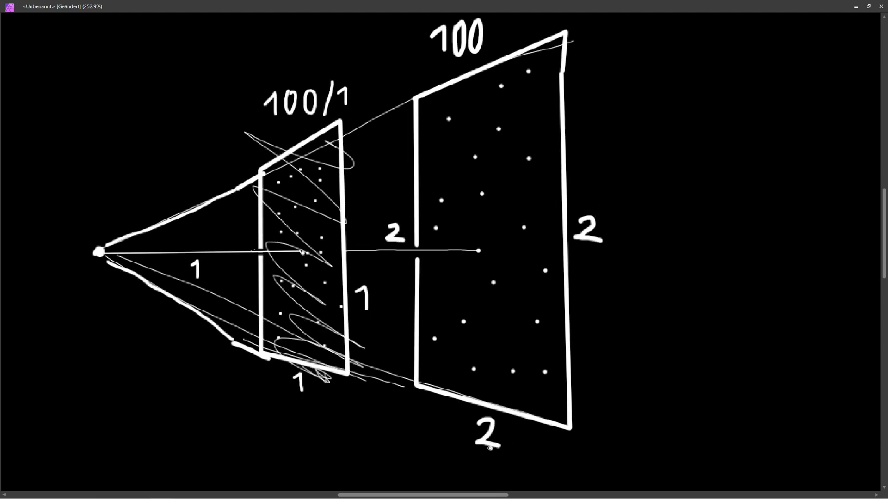
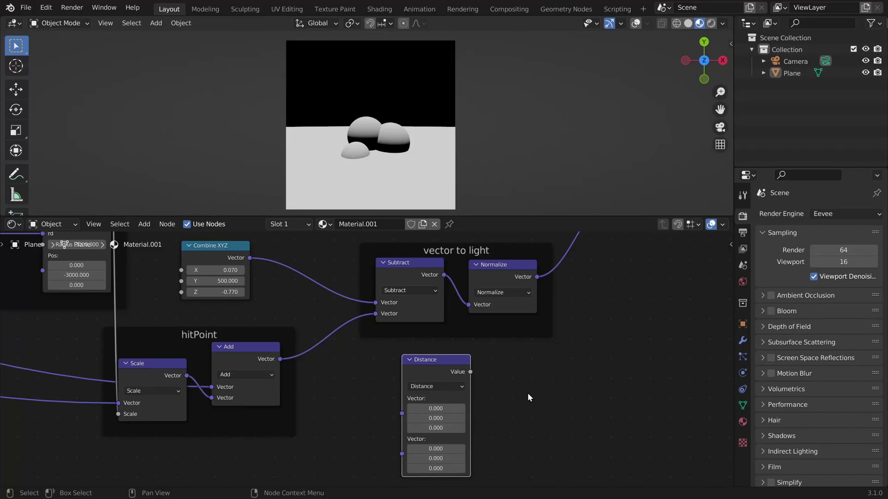
# Step: Try to connect the Combine XYZ light position and the hitPoint vector to the Distance node
pyautogui.scroll(2, 423, 390)
pyautogui.scroll(-3, 423, 390)
pyautogui.moveTo(258, 266); pyautogui.dragTo(399, 409)
pyautogui.moveTo(287, 359); pyautogui.dragTo(384, 421)
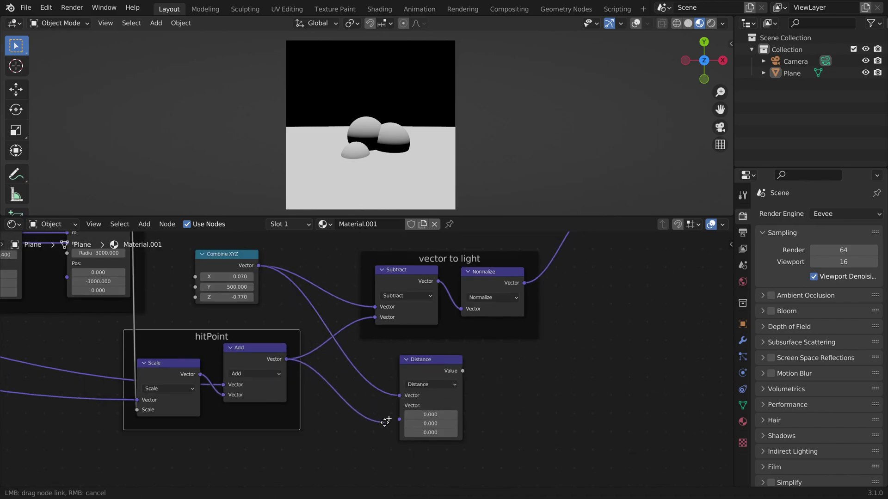
# Step: Change the Distance node to Length, feed it the Subtract vector, and move it beyond the vector to light frame
pyautogui.click(459, 391)
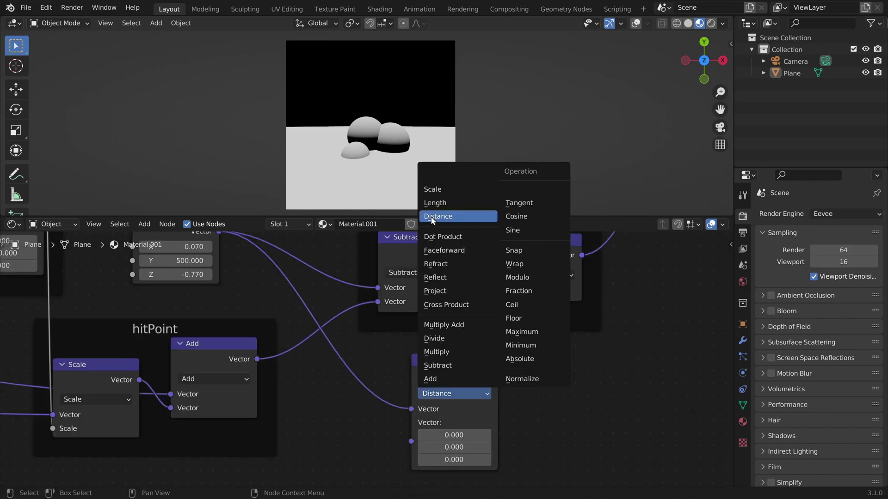
pyautogui.click(433, 204)
pyautogui.scroll(-2, 444, 277)
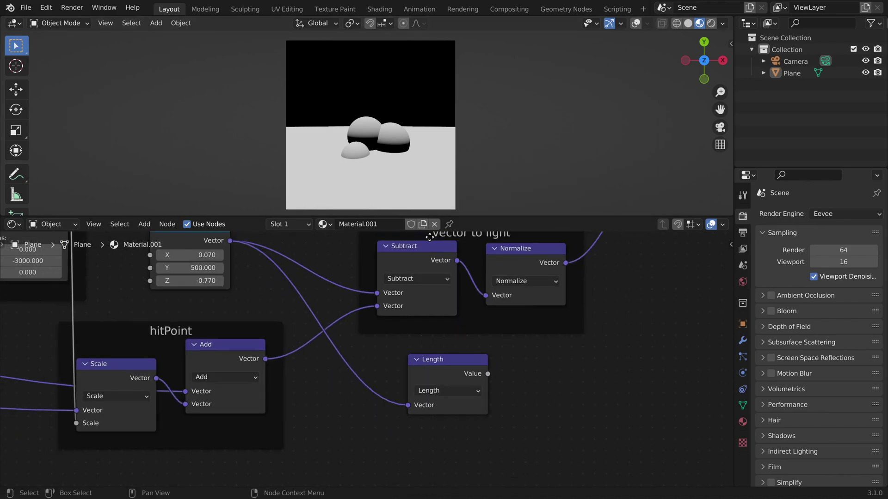
pyautogui.moveTo(451, 268); pyautogui.dragTo(405, 402)
pyautogui.moveTo(441, 359); pyautogui.dragTo(522, 381)
pyautogui.scroll(-2, 526, 397)
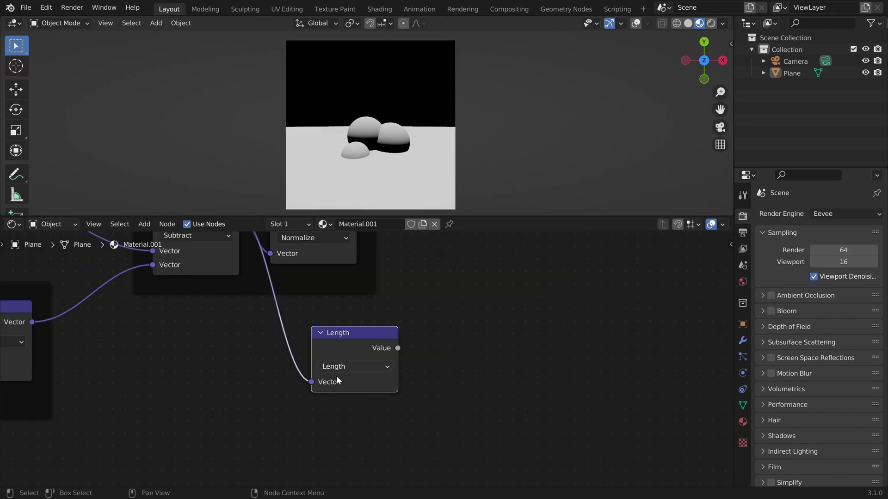
# Step: Add a Multiply math node and connect the Length value to both of its inputs to square the distance
pyautogui.hotkey('shift', 'a')
pyautogui.click(480, 293)
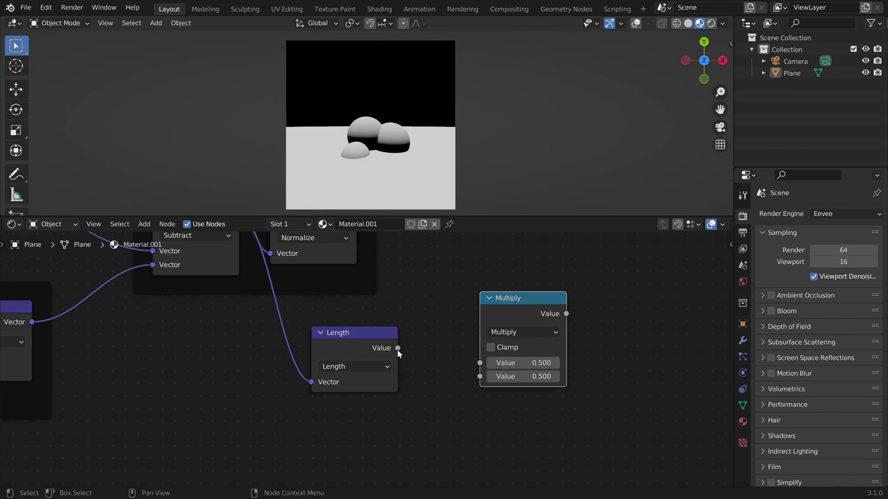
pyautogui.moveTo(397, 349); pyautogui.dragTo(480, 377)
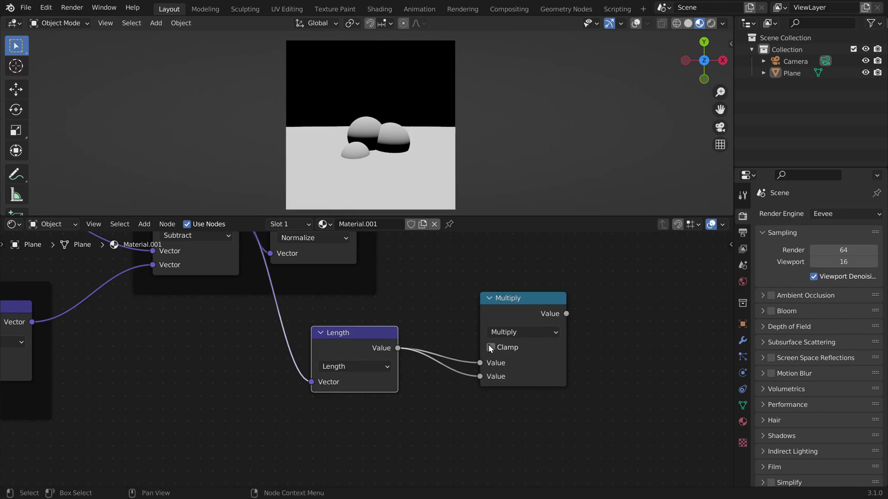
pyautogui.scroll(-1, 488, 348)
pyautogui.moveTo(488, 348); pyautogui.dragTo(392, 351, button='middle')
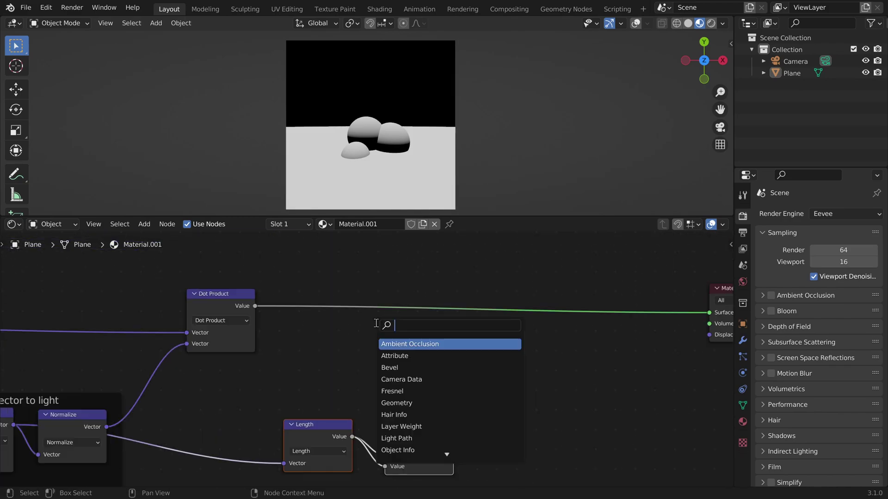
pyautogui.press('Escape')
pyautogui.scroll(6, 232, 306)
pyautogui.moveTo(146, 275); pyautogui.dragTo(330, 348, button='middle')
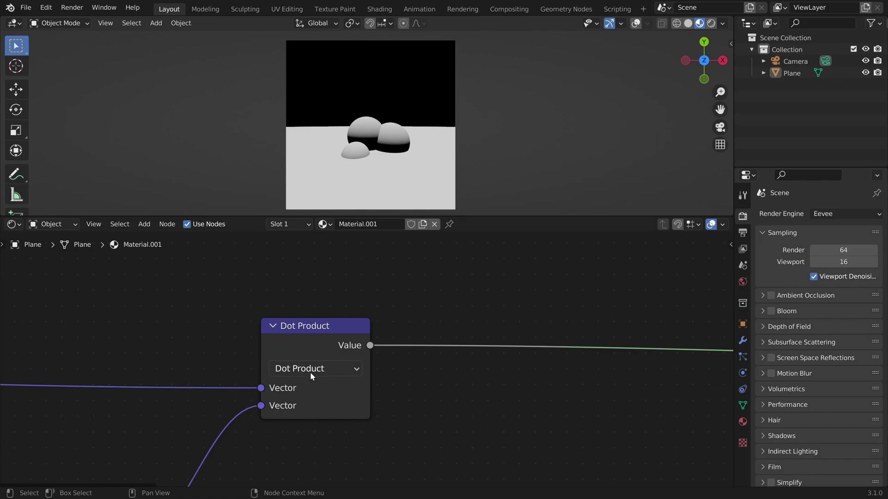
# Step: Insert a Divide math node after the Dot Product and connect the squared distance from Multiply to its second input
pyautogui.scroll(-9, 345, 376)
pyautogui.scroll(3, 345, 376)
pyautogui.moveTo(502, 449); pyautogui.dragTo(397, 386, button='middle')
pyautogui.hotkey('shift', 'a')
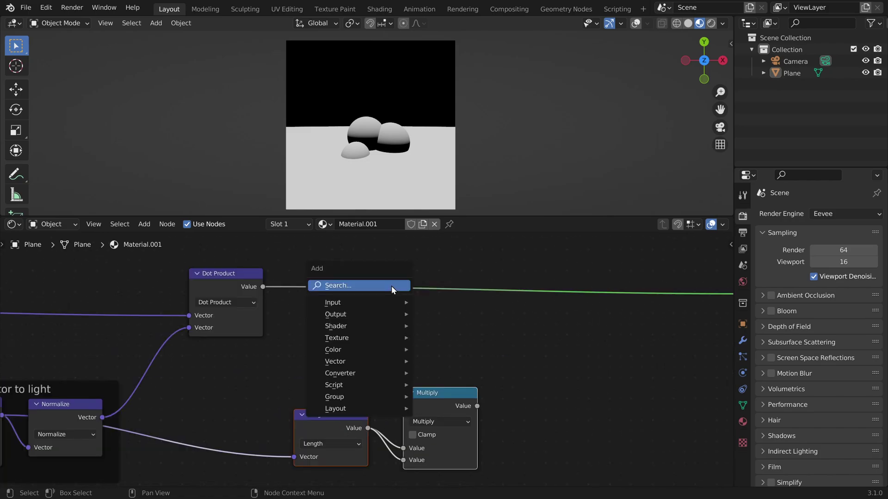
pyautogui.click(391, 287)
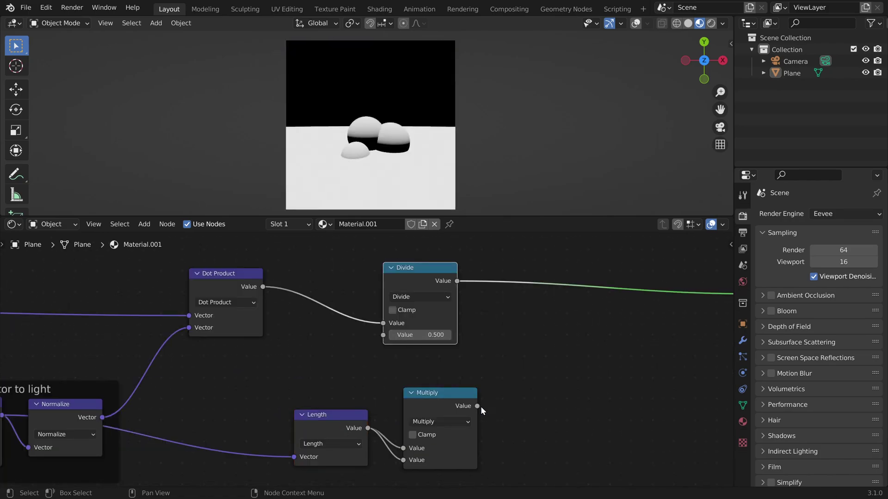
pyautogui.moveTo(480, 406); pyautogui.dragTo(383, 335)
# Step: Shift the Divide node away from the Dot Product and place the Length and Multiply nodes together below the link
pyautogui.moveTo(427, 268); pyautogui.dragTo(508, 257)
pyautogui.moveTo(324, 389); pyautogui.dragTo(470, 471)
pyautogui.press('g')
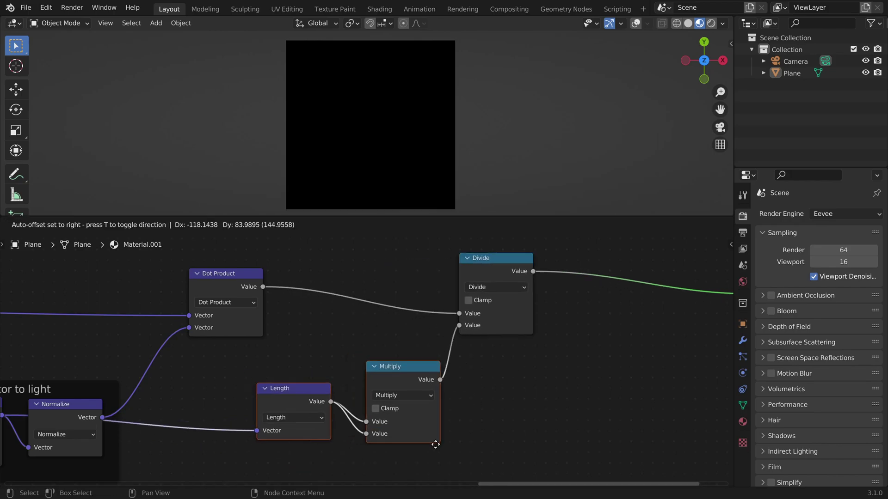
pyautogui.click(433, 432)
# Step: Set the Y value of the Combine XYZ light position to 2
pyautogui.scroll(-9, 363, 360)
pyautogui.moveTo(297, 321); pyautogui.dragTo(297, 316)
pyautogui.moveTo(87, 399); pyautogui.dragTo(212, 397, button='middle')
pyautogui.scroll(6, 296, 372)
pyautogui.moveTo(296, 372); pyautogui.dragTo(557, 325, button='middle')
pyautogui.scroll(10, 371, 359)
pyautogui.scroll(2, 395, 315)
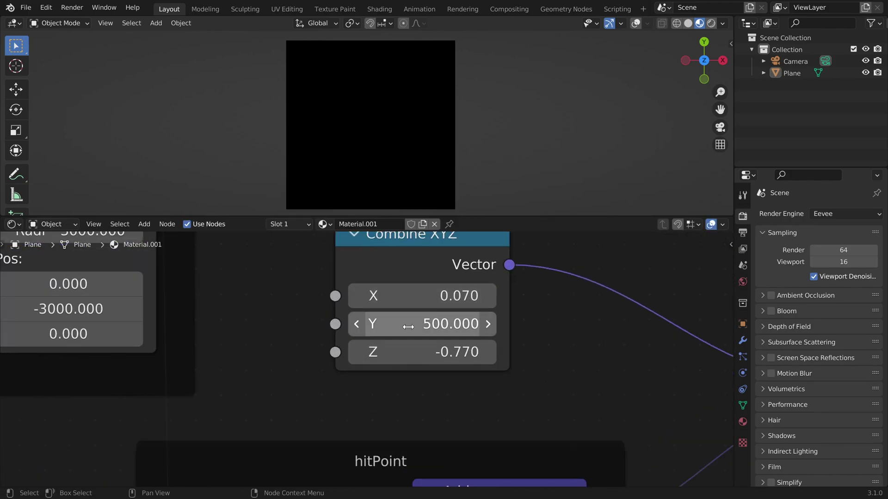
pyautogui.click(426, 326)
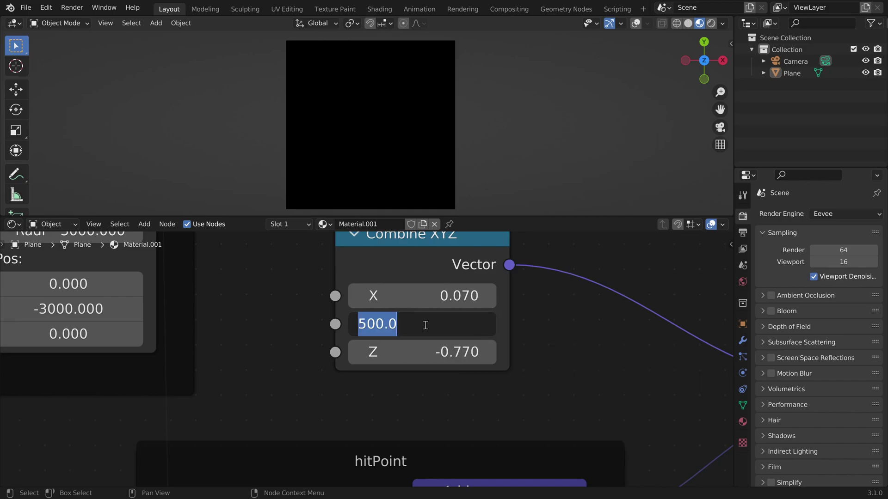
pyautogui.write('2')
pyautogui.press('Return')
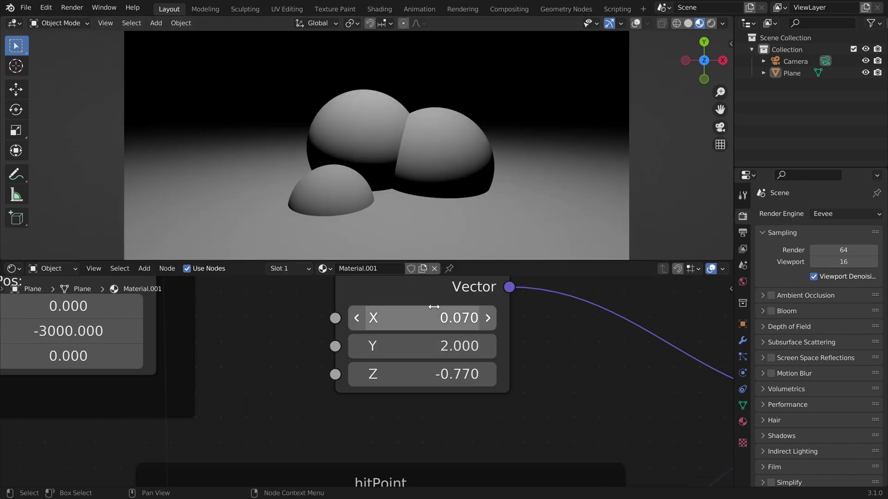
# Step: Adjust the Combine XYZ light position to about X 0.37, Y 0.24 and Z -1.48
pyautogui.moveTo(429, 309); pyautogui.dragTo(395, 358, button='middle')
pyautogui.scroll(1, 395, 357)
pyautogui.moveTo(394, 358)
pyautogui.mouseDown()
pyautogui.moveTo(375, 357)
pyautogui.moveTo(400, 357)
pyautogui.mouseUp()
pyautogui.moveTo(349, 385); pyautogui.dragTo(287, 385)
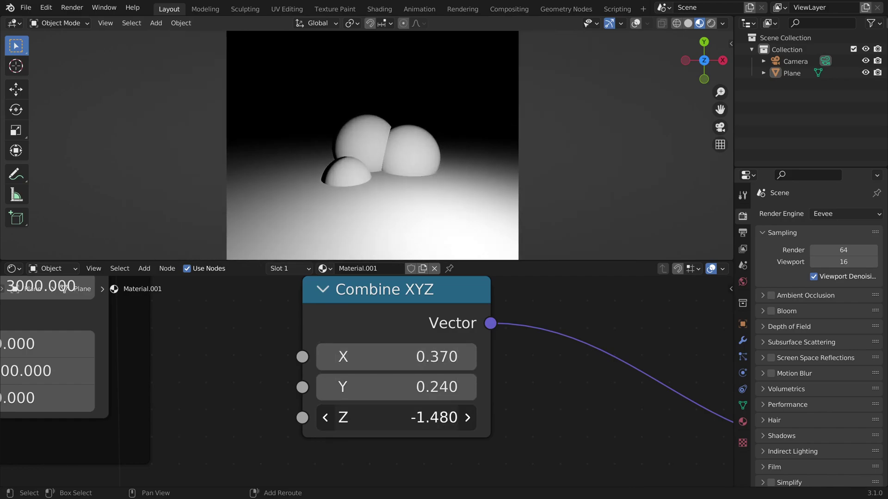
pyautogui.moveTo(396, 418)
pyautogui.mouseDown()
pyautogui.moveTo(337, 417)
pyautogui.moveTo(394, 417)
pyautogui.mouseUp()
pyautogui.moveTo(381, 386)
pyautogui.mouseDown()
pyautogui.moveTo(478, 387)
pyautogui.moveTo(369, 387)
pyautogui.mouseUp()
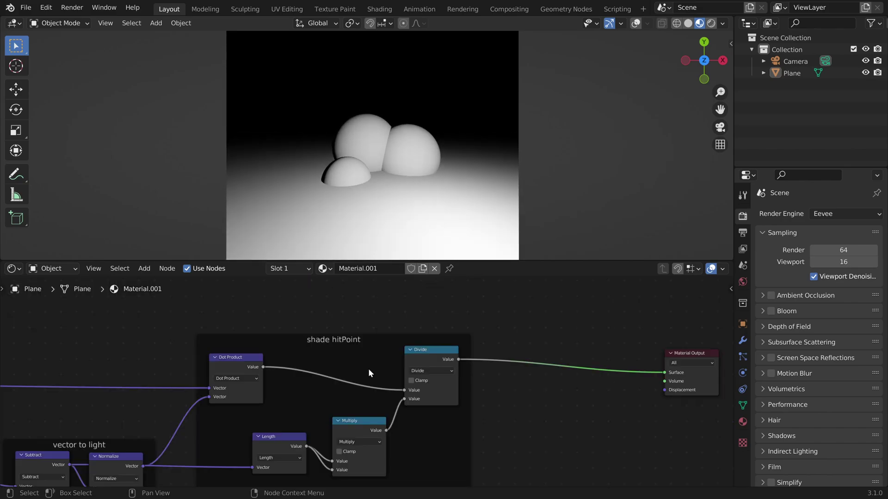
# Step: Duplicate the Divide node and insert the copy on the link between Dot Product and Divide
pyautogui.moveTo(290, 369); pyautogui.dragTo(358, 354, button='middle')
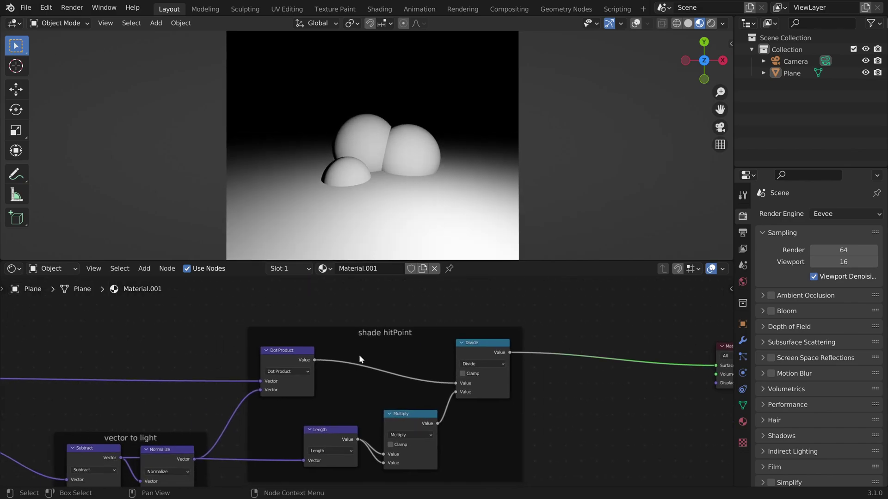
pyautogui.scroll(4, 385, 354)
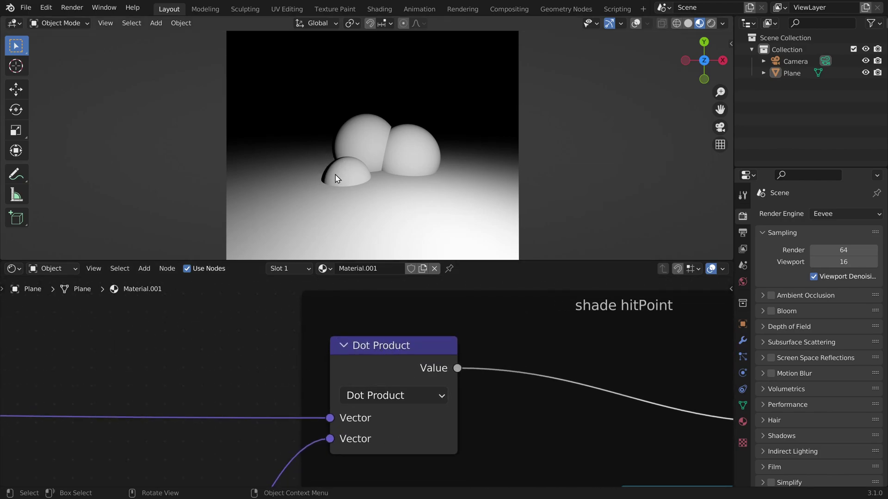
pyautogui.moveTo(535, 385); pyautogui.dragTo(402, 355, button='middle')
pyautogui.hotkey('shift', 'd')
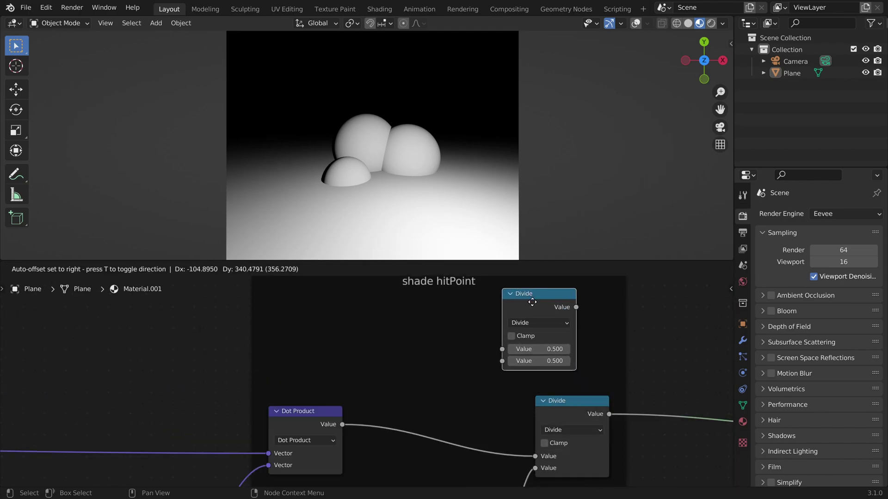
pyautogui.click(414, 400)
# Step: Change the inserted node to Maximum with a second value of 0 and move it closer to the Dot Product
pyautogui.scroll(3, 416, 411)
pyautogui.click(420, 357)
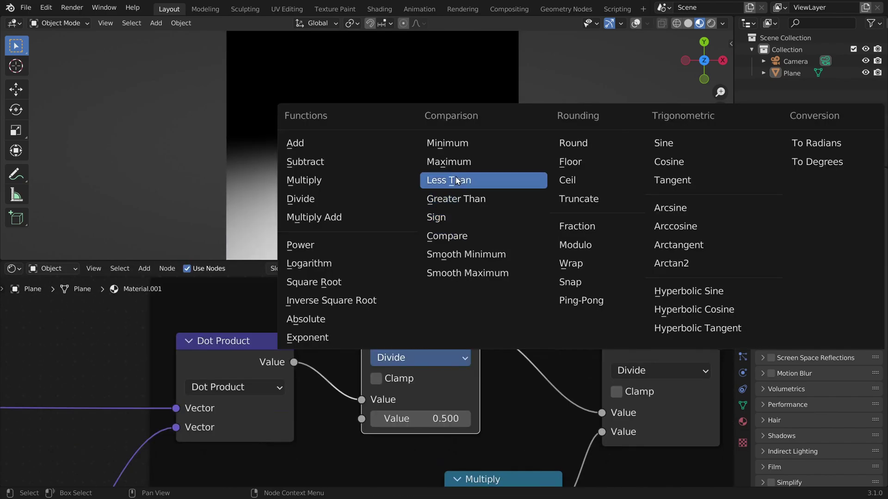
pyautogui.click(454, 163)
pyautogui.press('BackSpace')
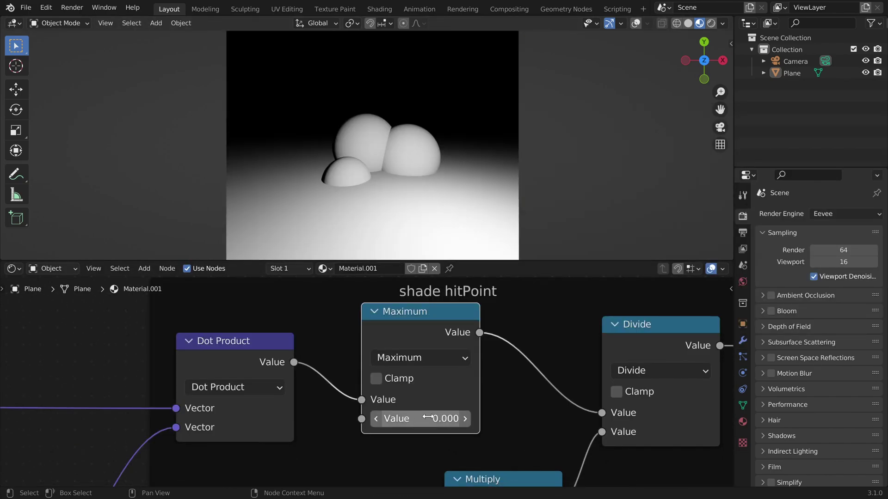
pyautogui.moveTo(561, 322); pyautogui.dragTo(559, 314, button='middle')
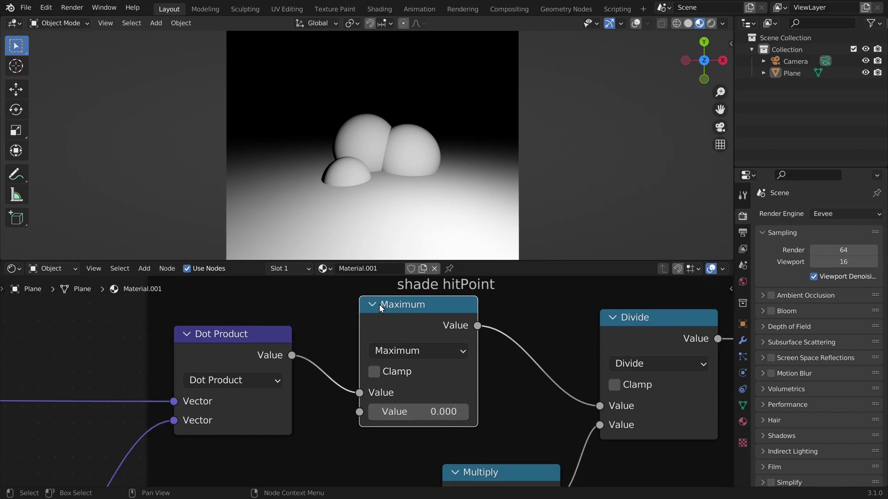
pyautogui.moveTo(382, 307); pyautogui.dragTo(371, 325)
# Step: Examine the addSphere chain in the intersect ray with objects frame and how its outputs feed the hitPoint frame
pyautogui.scroll(-3, 414, 373)
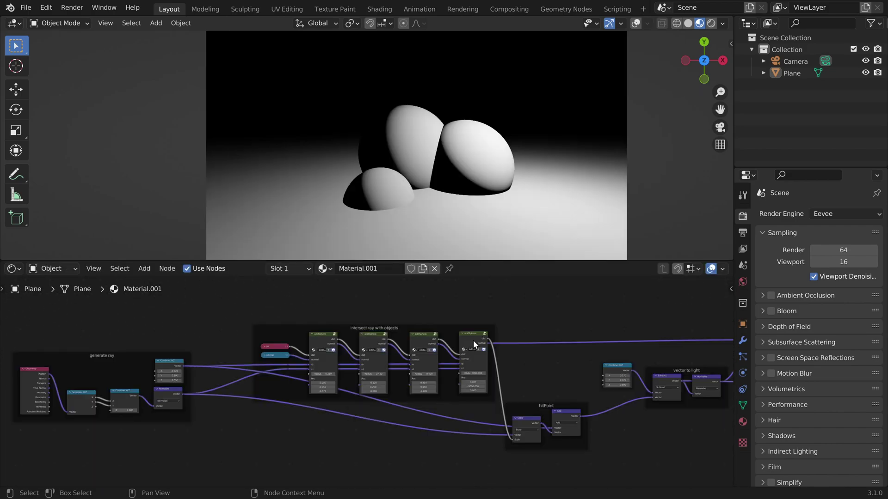
pyautogui.scroll(3, 473, 340)
pyautogui.moveTo(555, 352); pyautogui.dragTo(423, 348, button='middle')
pyautogui.scroll(3, 383, 303)
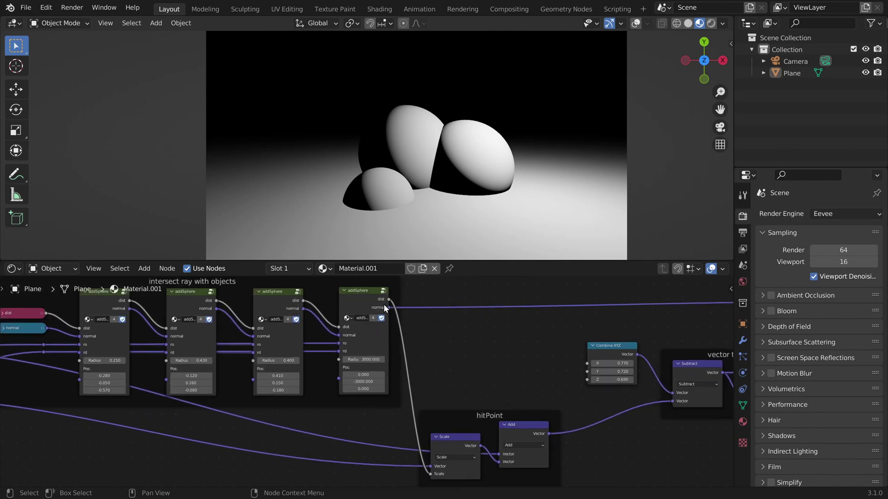
pyautogui.scroll(-9, 387, 311)
pyautogui.moveTo(450, 408); pyautogui.dragTo(551, 387, button='middle')
pyautogui.scroll(4, 601, 406)
pyautogui.moveTo(601, 407); pyautogui.dragTo(553, 397, button='middle')
pyautogui.scroll(3, 443, 300)
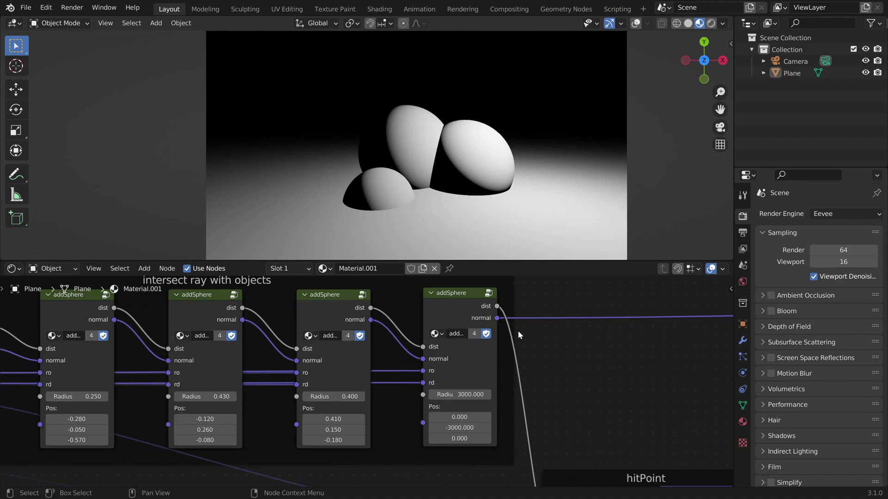
# Step: Group the intersect ray with objects and hitPoint frames and name the new group's vector output hitPoint
pyautogui.scroll(-4, 515, 332)
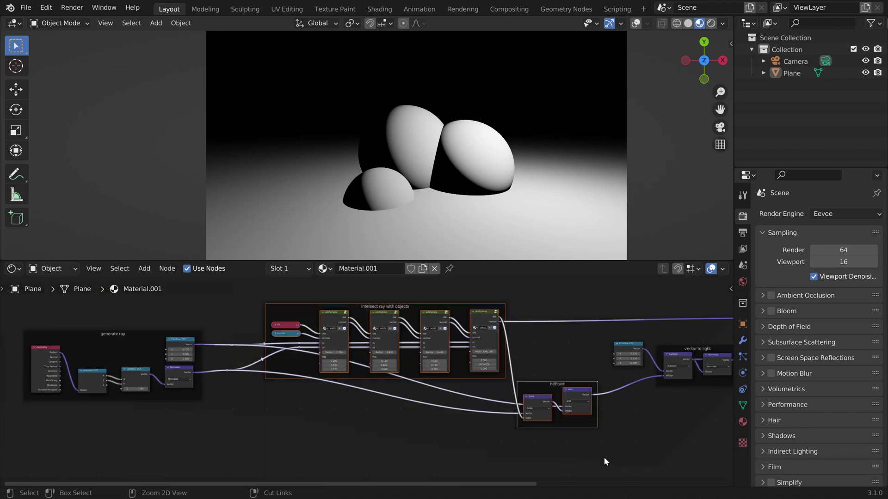
pyautogui.hotkey('ctrl', 'g')
pyautogui.scroll(4, 605, 407)
pyautogui.press('n')
pyautogui.click(683, 400)
pyautogui.write('hitPoint')
pyautogui.press('Return')
# Step: Rearrange the nodes inside the new group and return to the material's main node tree
pyautogui.moveTo(259, 324); pyautogui.dragTo(469, 424)
pyautogui.moveTo(290, 360); pyautogui.dragTo(151, 322, button='middle')
pyautogui.scroll(-2, 289, 360)
pyautogui.moveTo(482, 397); pyautogui.dragTo(161, 396)
pyautogui.scroll(-1, 307, 397)
pyautogui.press('n')
pyautogui.press('Tab')
# Step: Rename the new node group as shootRay
pyautogui.scroll(6, 531, 350)
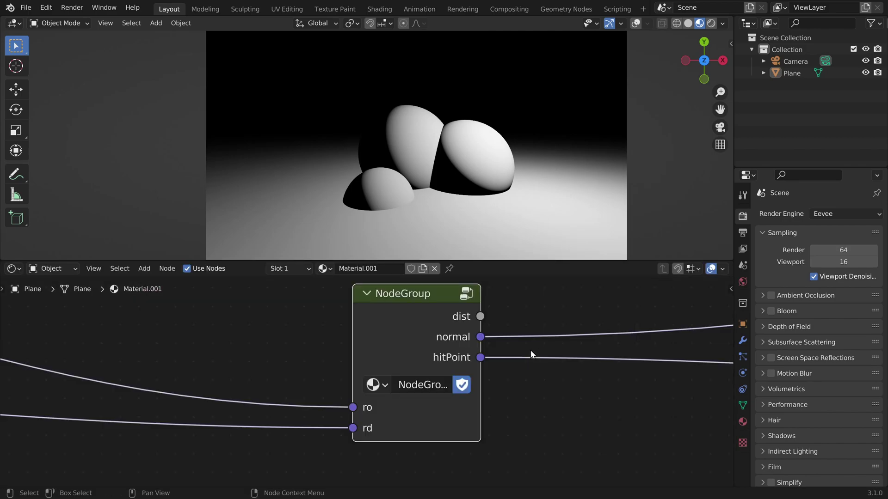
pyautogui.click(490, 327)
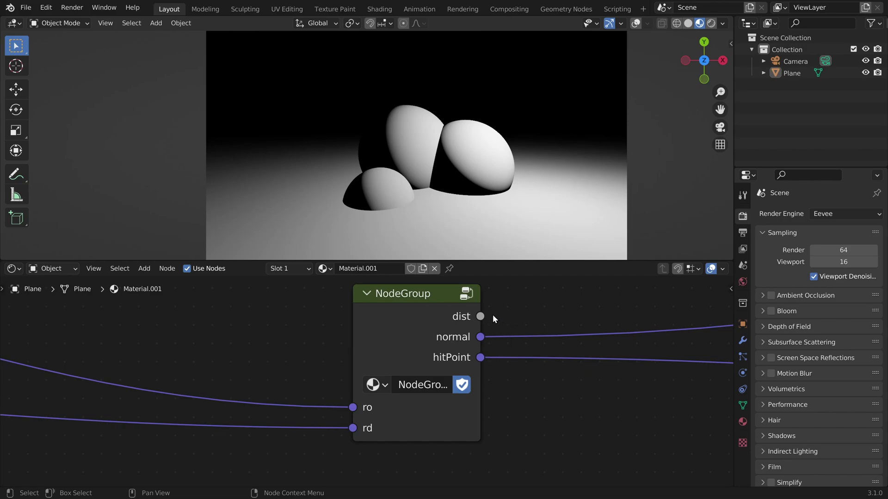
pyautogui.doubleClick(422, 384)
pyautogui.write('shootRay')
pyautogui.press('Return')
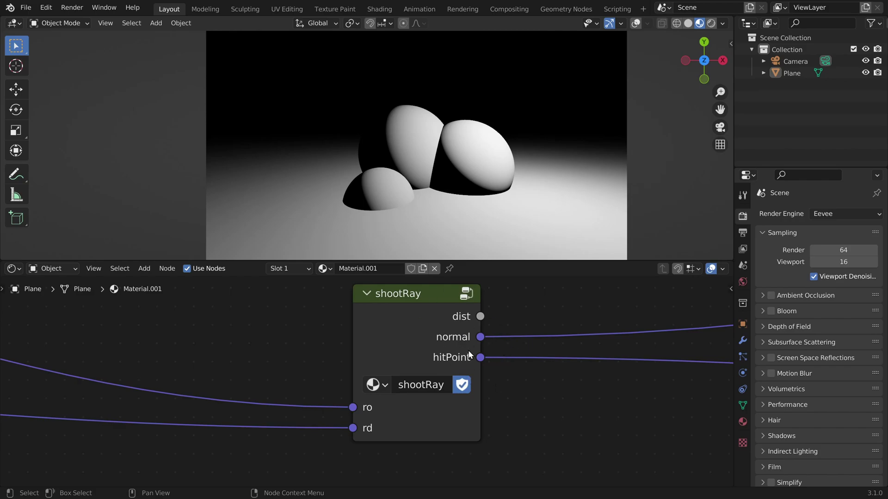
pyautogui.scroll(-8, 469, 354)
pyautogui.scroll(5, 285, 331)
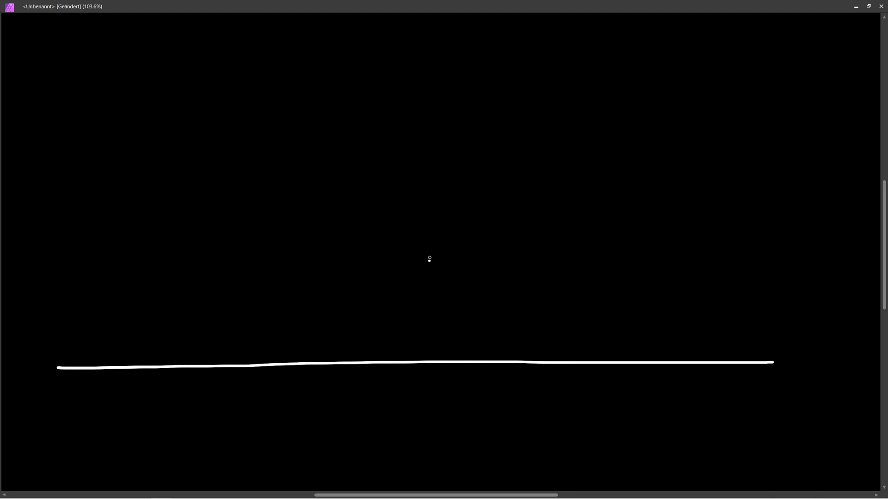
# Step: Switch to the drawing program, draw a circle just above the ground line and mark a light point up beside it
pyautogui.moveTo(425, 236)
pyautogui.mouseDown()
pyautogui.moveTo(376, 256)
pyautogui.moveTo(428, 349)
pyautogui.moveTo(406, 234)
pyautogui.mouseUp()
pyautogui.press('Tab')
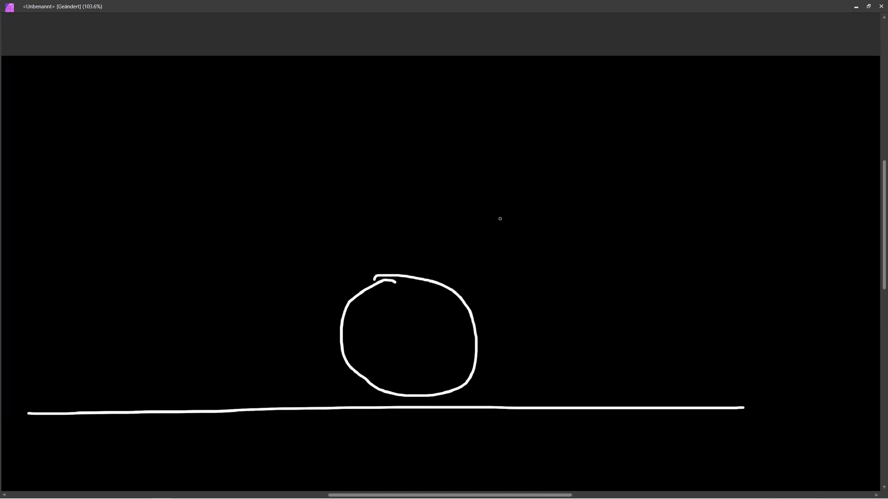
pyautogui.hotkey('ctrl', '+')
pyautogui.moveTo(654, 121); pyautogui.dragTo(654, 118)
pyautogui.moveTo(634, 113); pyautogui.dragTo(691, 93, button='middle')
# Step: Draw straight light rays from the light point down to the ground and onto the near side of the circle
pyautogui.moveTo(695, 92); pyautogui.dragTo(576, 387)
pyautogui.moveTo(699, 99)
pyautogui.mouseDown()
pyautogui.moveTo(648, 378)
pyautogui.moveTo(722, 270)
pyautogui.moveTo(726, 331)
pyautogui.mouseUp()
pyautogui.moveTo(688, 91); pyautogui.dragTo(436, 234)
pyautogui.moveTo(688, 94); pyautogui.dragTo(489, 225)
pyautogui.moveTo(690, 97); pyautogui.dragTo(549, 259)
pyautogui.moveTo(505, 280); pyautogui.dragTo(577, 263, button='middle')
pyautogui.moveTo(577, 262); pyautogui.dragTo(583, 259)
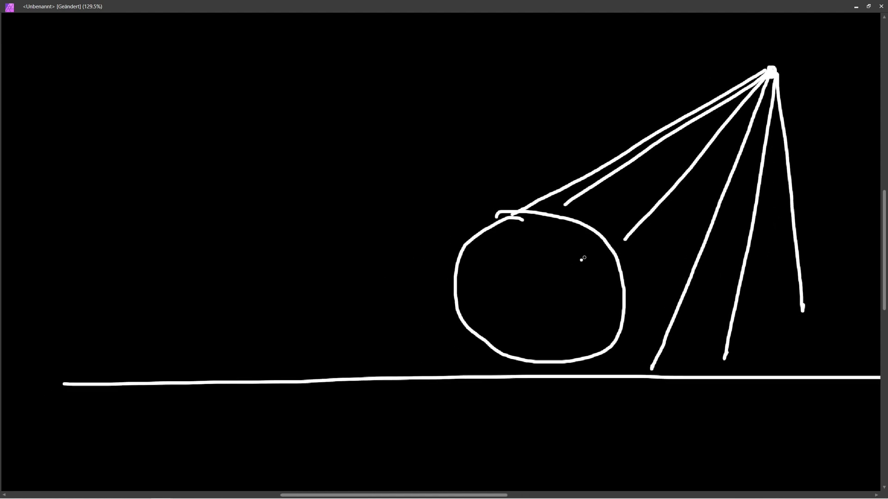
# Step: Draw two long rays from the light point that pass over the circle to the ground on its far side
pyautogui.keyDown('ctrl'); pyautogui.scroll(2, 429, 372); pyautogui.keyUp('ctrl')
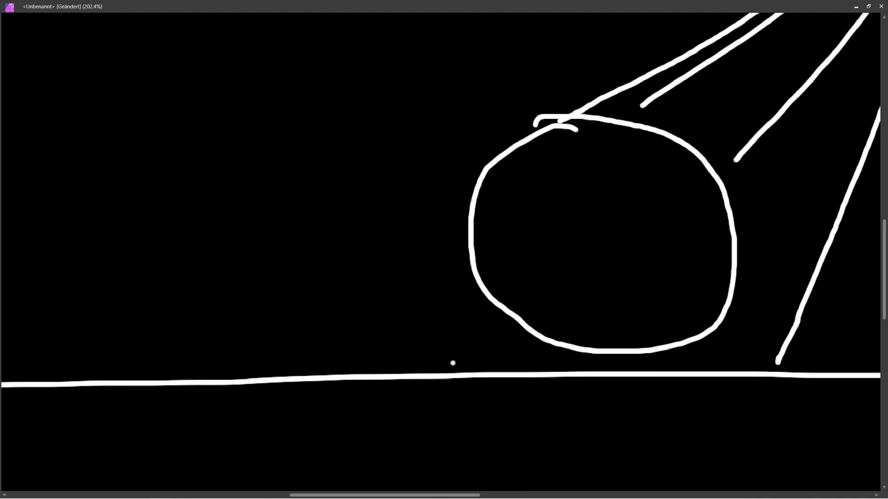
pyautogui.keyDown('ctrl'); pyautogui.scroll(-2, 463, 357); pyautogui.keyUp('ctrl')
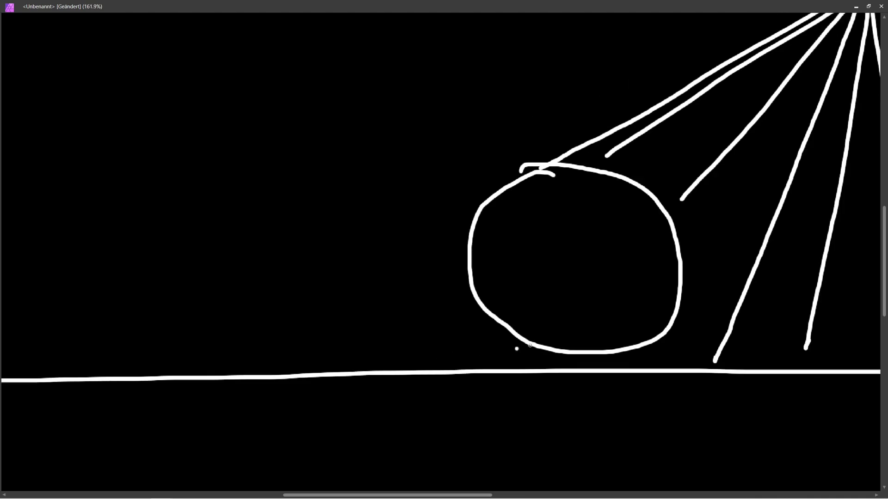
pyautogui.scroll(-1, 530, 297)
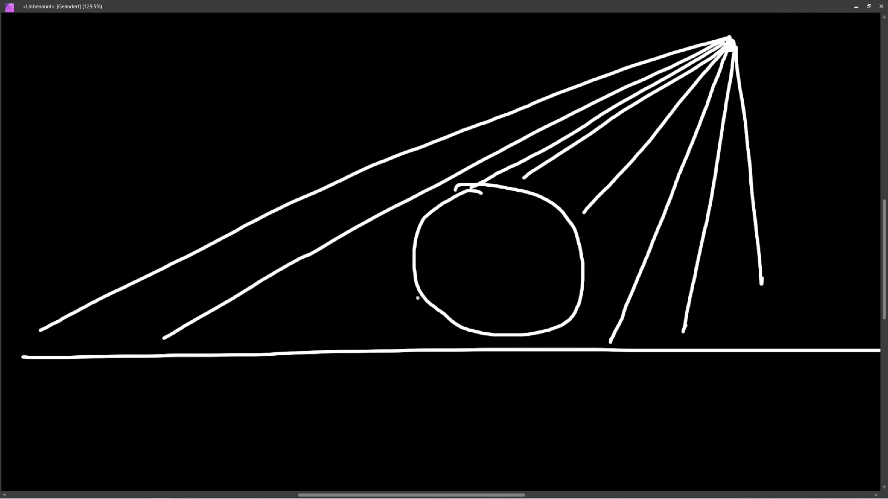
pyautogui.keyDown('ctrl'); pyautogui.scroll(-1, 442, 259); pyautogui.keyUp('ctrl')
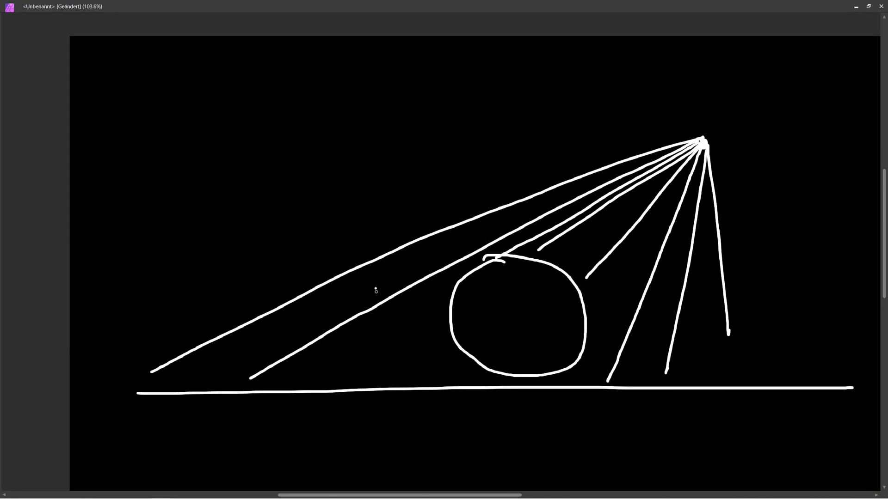
# Step: Mark a second point on the far side of the circle and draw a ray from it to a marked ground point
pyautogui.click(262, 180)
pyautogui.keyDown('ctrl'); pyautogui.scroll(1, 263, 181); pyautogui.keyUp('ctrl')
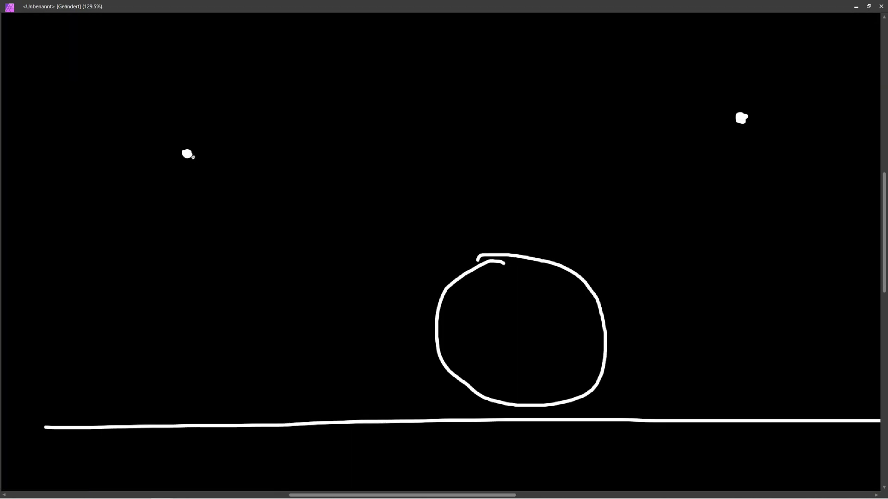
pyautogui.moveTo(188, 155); pyautogui.dragTo(355, 420)
pyautogui.moveTo(410, 367); pyautogui.dragTo(385, 334, button='middle')
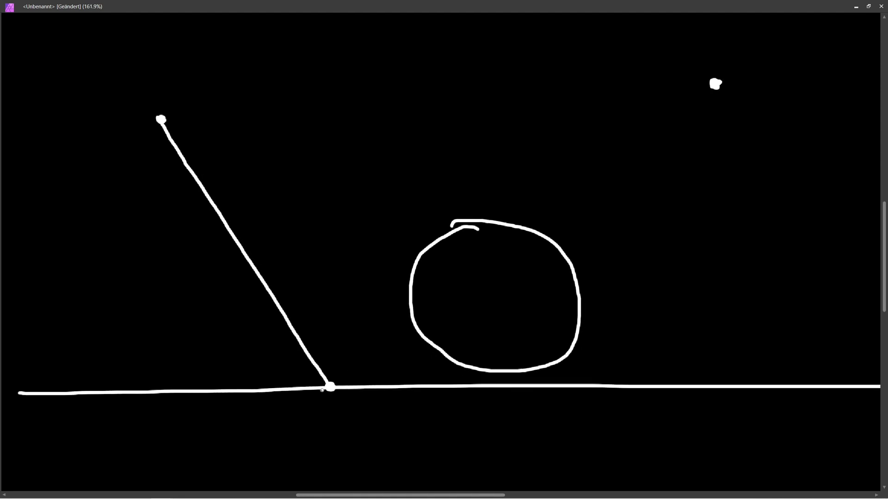
pyautogui.keyDown('ctrl'); pyautogui.scroll(1, 322, 390); pyautogui.keyUp('ctrl')
pyautogui.keyDown('ctrl'); pyautogui.scroll(-2, 596, 158); pyautogui.keyUp('ctrl')
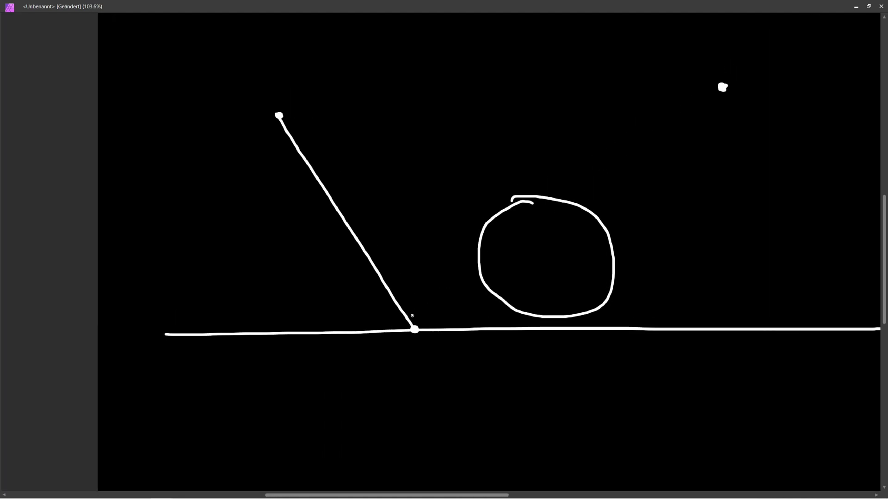
# Step: Draw a ray from the ground point toward the light, dashed beyond the circle's edge, and mark where it hits the circle
pyautogui.keyDown('ctrl'); pyautogui.scroll(2, 452, 284); pyautogui.keyUp('ctrl')
pyautogui.moveTo(354, 388)
pyautogui.mouseDown()
pyautogui.moveTo(456, 319)
pyautogui.moveTo(801, 40)
pyautogui.mouseUp()
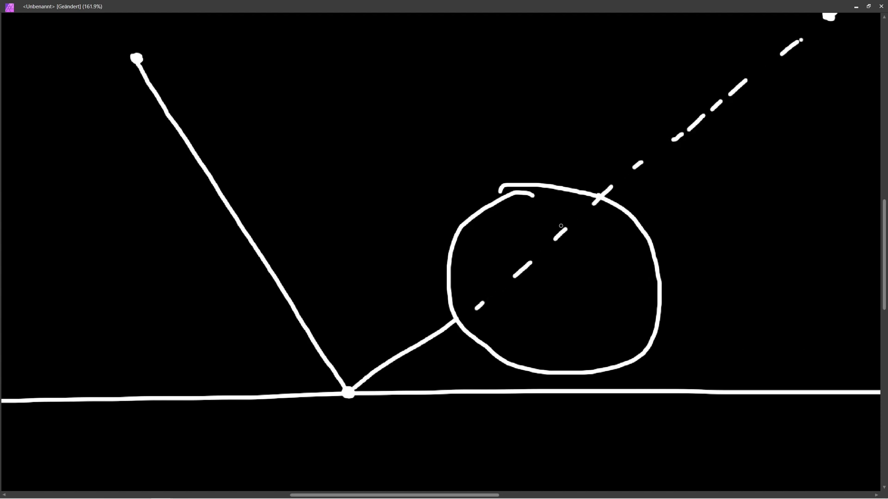
pyautogui.keyDown('ctrl'); pyautogui.scroll(2, 526, 335); pyautogui.keyUp('ctrl')
pyautogui.moveTo(418, 310); pyautogui.dragTo(425, 321)
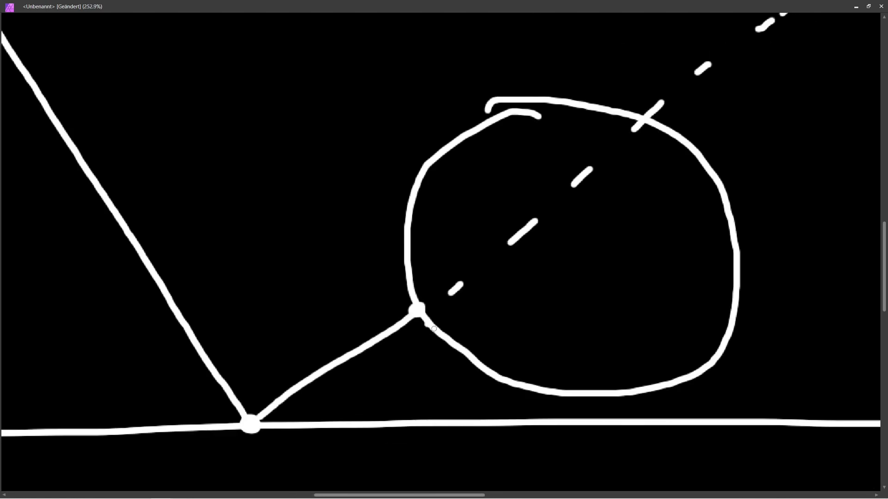
pyautogui.keyDown('ctrl'); pyautogui.scroll(-3, 431, 328); pyautogui.keyUp('ctrl')
pyautogui.click(445, 355)
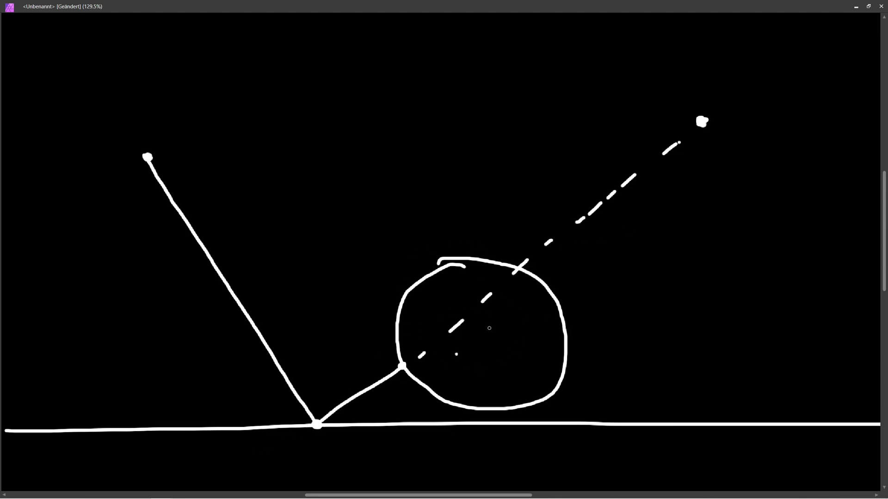
# Step: Draw a curly brace along the segment between the ground point and the circle hit point and label it d
pyautogui.keyDown('ctrl'); pyautogui.scroll(1, 512, 306); pyautogui.keyUp('ctrl')
pyautogui.moveTo(306, 370)
pyautogui.mouseDown()
pyautogui.moveTo(304, 359)
pyautogui.moveTo(348, 320)
pyautogui.moveTo(401, 305)
pyautogui.mouseUp()
pyautogui.keyDown('ctrl'); pyautogui.scroll(2, 323, 301); pyautogui.keyUp('ctrl')
pyautogui.moveTo(323, 302)
pyautogui.mouseDown()
pyautogui.moveTo(344, 312)
pyautogui.moveTo(349, 274)
pyautogui.mouseUp()
pyautogui.keyDown('ctrl'); pyautogui.scroll(-2, 349, 274); pyautogui.keyUp('ctrl')
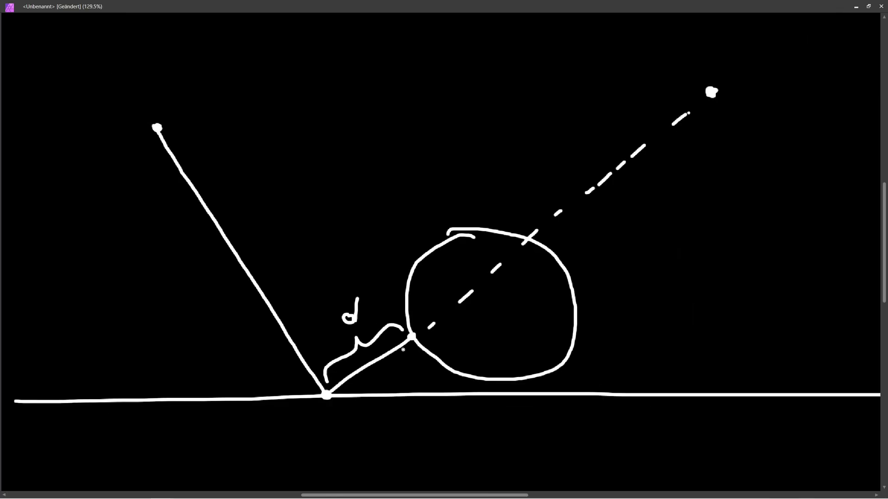
# Step: Mark the full distance from the ground point to the light alongside the dashed ray and label it
pyautogui.keyDown('ctrl'); pyautogui.scroll(-1, 387, 371); pyautogui.keyUp('ctrl')
pyautogui.moveTo(358, 406)
pyautogui.mouseDown()
pyautogui.moveTo(402, 418)
pyautogui.moveTo(519, 332)
pyautogui.moveTo(578, 311)
pyautogui.moveTo(620, 261)
pyautogui.mouseUp()
pyautogui.keyDown('ctrl'); pyautogui.scroll(5, 631, 312); pyautogui.keyUp('ctrl')
pyautogui.moveTo(506, 297); pyautogui.dragTo(506, 345)
pyautogui.moveTo(547, 309); pyautogui.dragTo(547, 330)
pyautogui.moveTo(550, 293); pyautogui.dragTo(551, 348)
pyautogui.keyDown('ctrl'); pyautogui.scroll(-7, 558, 340); pyautogui.keyUp('ctrl')
pyautogui.keyDown('ctrl'); pyautogui.scroll(3, 444, 370); pyautogui.keyUp('ctrl')
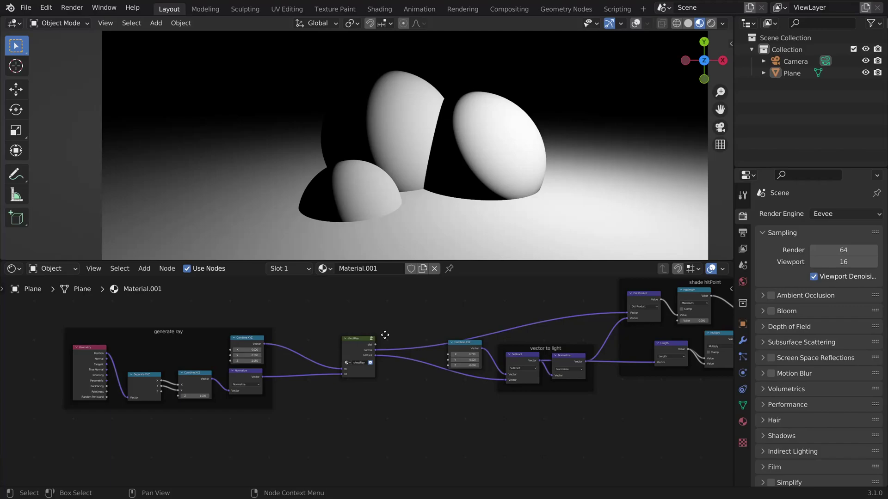
# Step: Switch to Blender and duplicate the shootRay node group, placing the copy below the link to the vector to light frame
pyautogui.scroll(4, 372, 335)
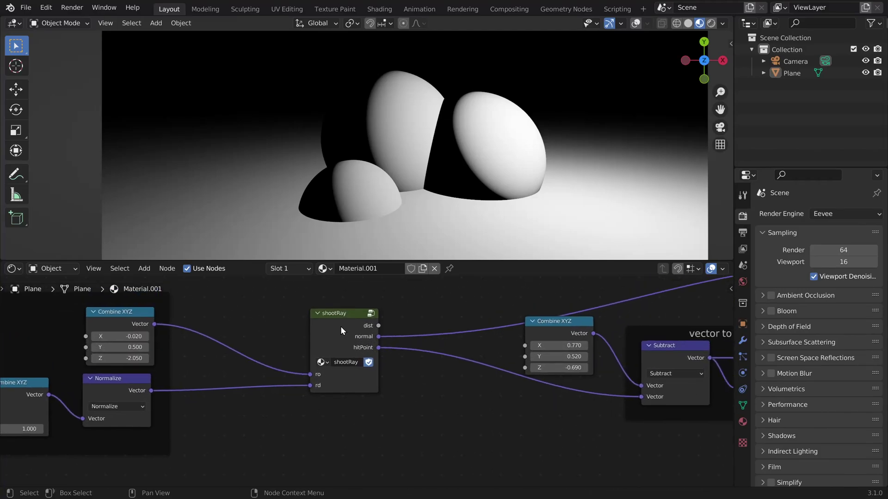
pyautogui.scroll(1, 356, 315)
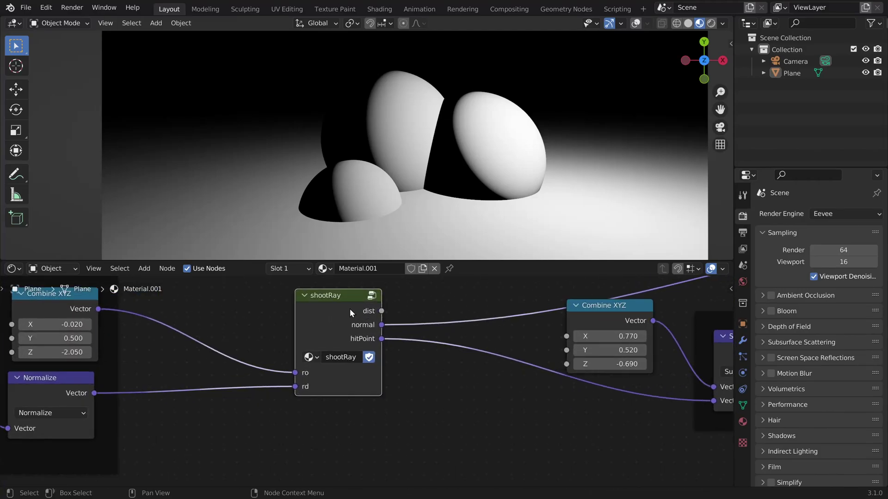
pyautogui.hotkey('shift', 'd')
pyautogui.click(466, 418)
pyautogui.scroll(-1, 464, 414)
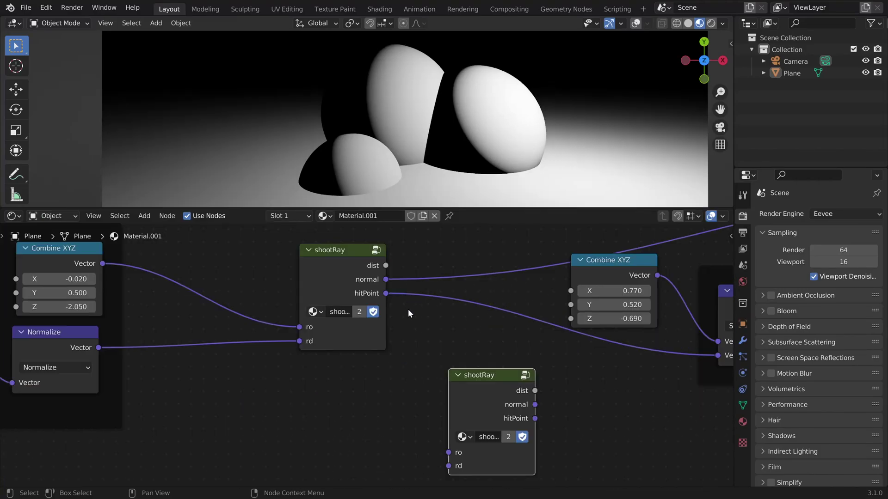
# Step: Connect the hitPoint output of the original shootRay to the ro input of the copy
pyautogui.moveTo(408, 309); pyautogui.dragTo(399, 278, button='middle')
pyautogui.scroll(2, 390, 278)
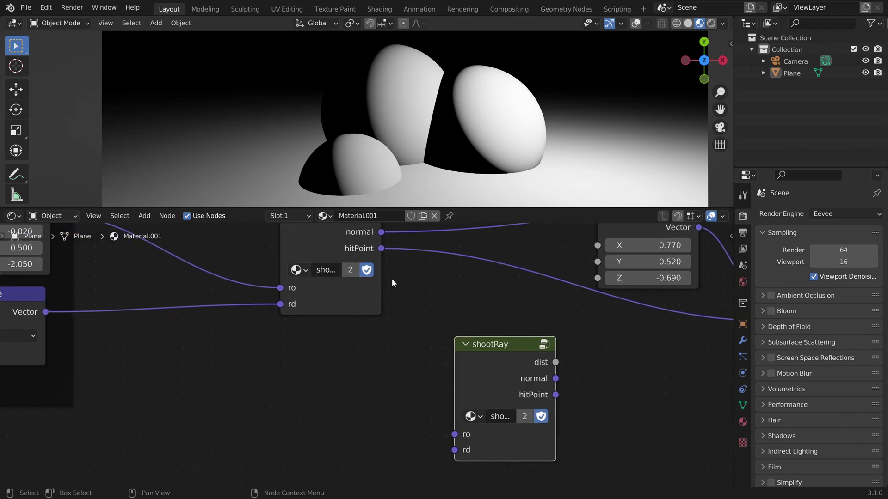
pyautogui.moveTo(382, 249); pyautogui.dragTo(455, 435)
pyautogui.scroll(1, 329, 303)
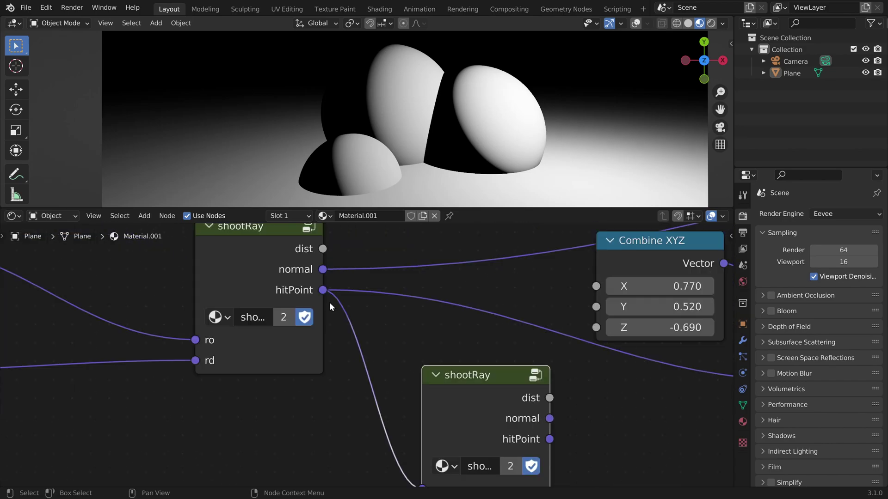
pyautogui.moveTo(459, 415); pyautogui.dragTo(438, 301, button='middle')
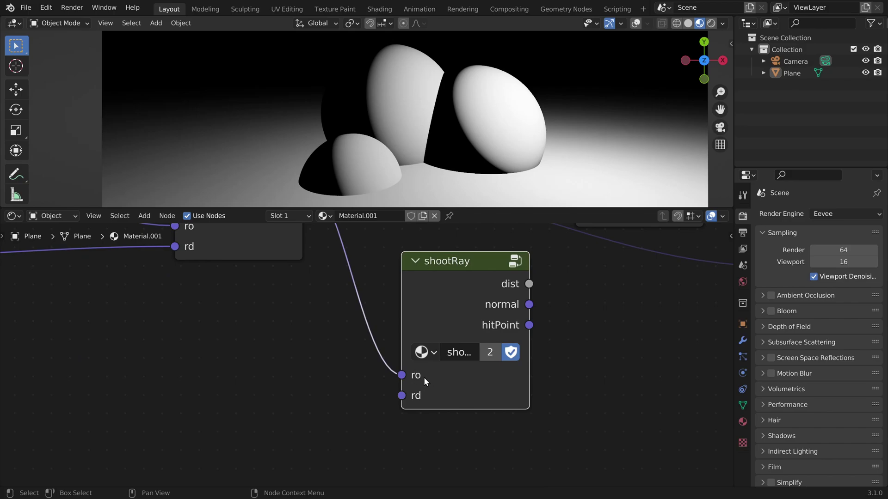
pyautogui.scroll(-3, 425, 377)
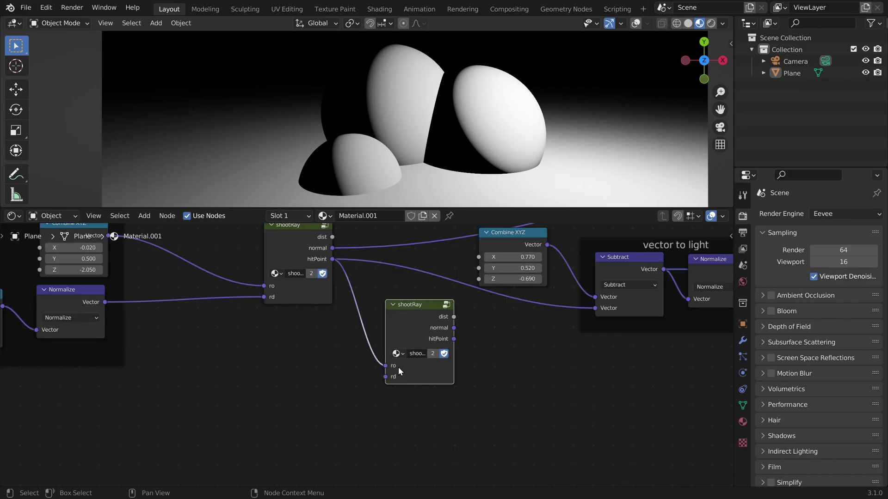
# Step: Move the second shootRay node to the free area below and beyond the vector to light frame
pyautogui.scroll(-3, 398, 365)
pyautogui.moveTo(412, 323); pyautogui.dragTo(679, 357)
pyautogui.moveTo(679, 357); pyautogui.dragTo(414, 357, button='middle')
pyautogui.moveTo(417, 356); pyautogui.dragTo(492, 357)
pyautogui.scroll(4, 456, 342)
pyautogui.moveTo(452, 332); pyautogui.dragTo(448, 351, button='middle')
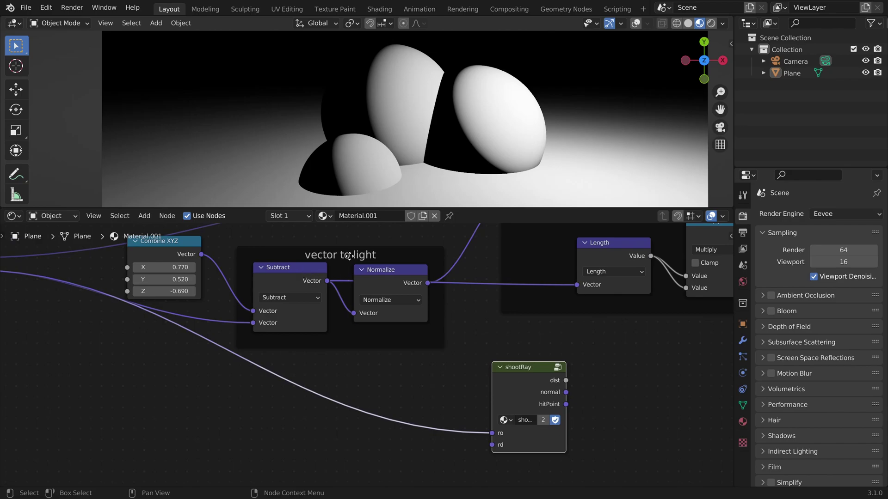
# Step: Connect the Normalize vector output of the vector to light frame to the rd input of the second shootRay
pyautogui.scroll(1, 391, 280)
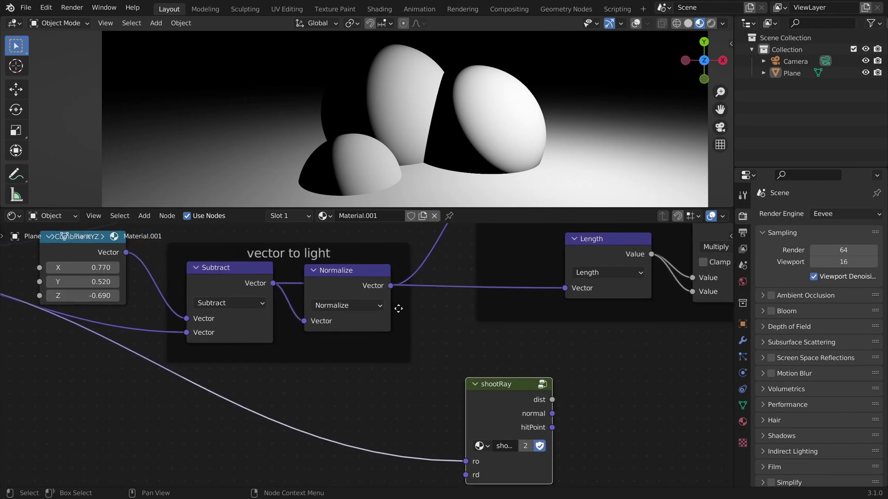
pyautogui.moveTo(398, 308); pyautogui.dragTo(400, 297, button='middle')
pyautogui.moveTo(393, 274); pyautogui.dragTo(464, 462)
pyautogui.scroll(1, 493, 367)
pyautogui.moveTo(504, 366); pyautogui.dragTo(365, 353, button='middle')
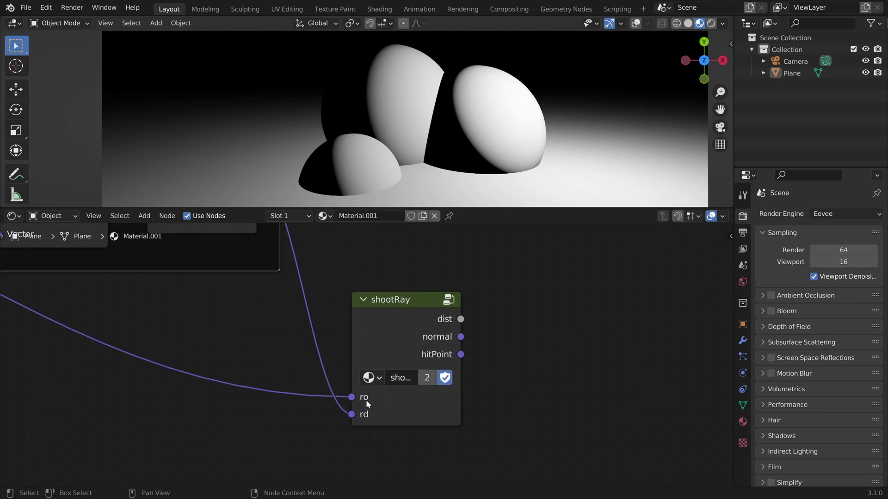
pyautogui.scroll(-8, 426, 362)
pyautogui.scroll(10, 366, 423)
pyautogui.moveTo(425, 363); pyautogui.dragTo(385, 355, button='middle')
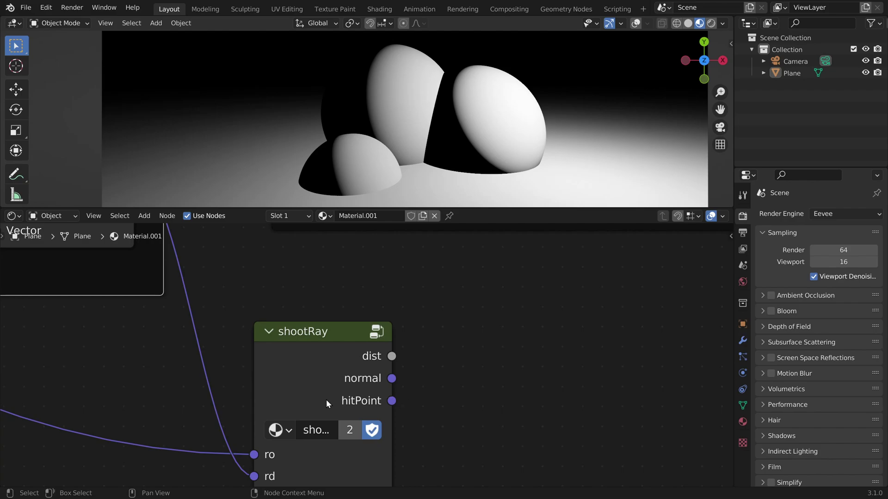
# Step: Add a Math node set to Greater Than beside the second shootRay and feed the dist output into its Value
pyautogui.scroll(-1, 412, 350)
pyautogui.hotkey('shift', 'a')
pyautogui.click(495, 326)
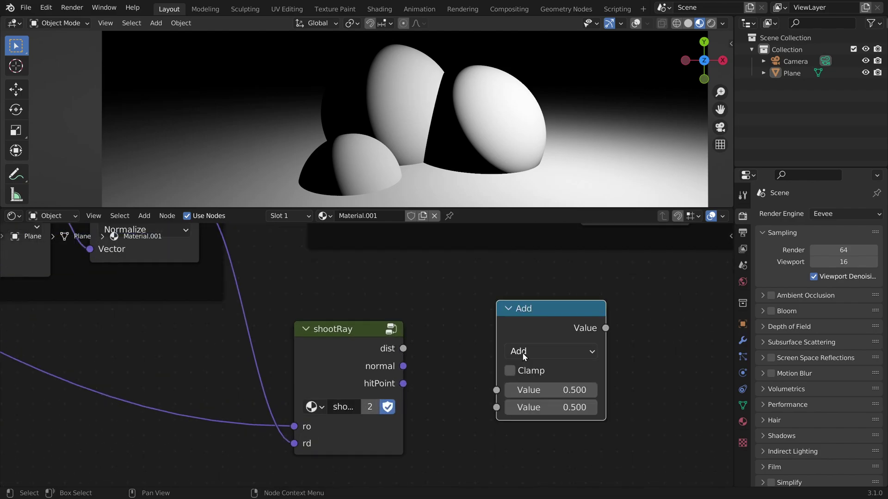
pyautogui.click(523, 351)
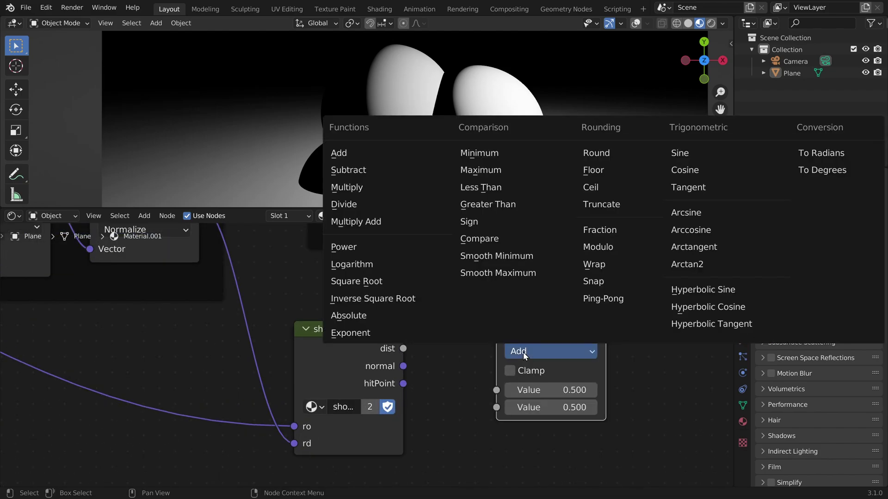
pyautogui.click(495, 204)
pyautogui.moveTo(403, 349); pyautogui.dragTo(497, 390)
# Step: Connect the Length node's value in the shade hitPoint frame to the Threshold of the Greater Than node
pyautogui.scroll(-2, 644, 392)
pyautogui.moveTo(594, 322); pyautogui.dragTo(503, 365, button='middle')
pyautogui.scroll(-1, 502, 362)
pyautogui.moveTo(429, 360); pyautogui.dragTo(526, 323, button='middle')
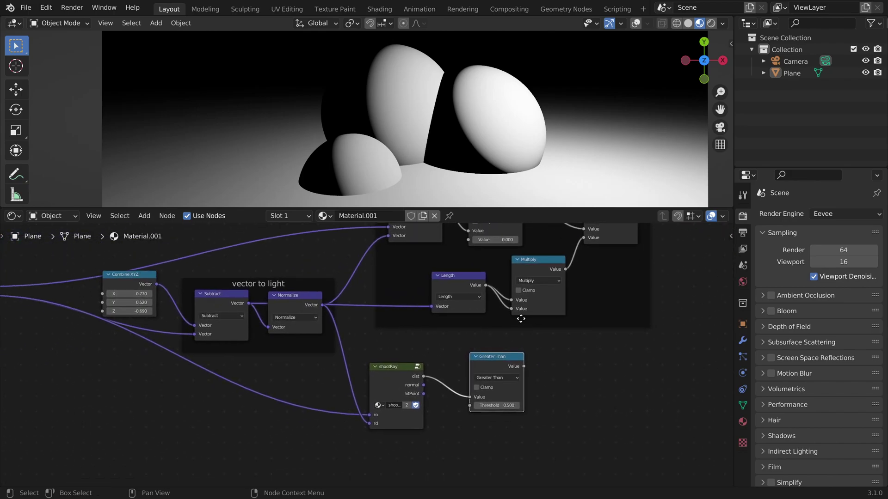
pyautogui.scroll(3, 525, 323)
pyautogui.moveTo(517, 267); pyautogui.dragTo(496, 418)
pyautogui.scroll(-1, 522, 273)
pyautogui.moveTo(523, 273); pyautogui.dragTo(445, 303, button='middle')
pyautogui.scroll(2, 411, 405)
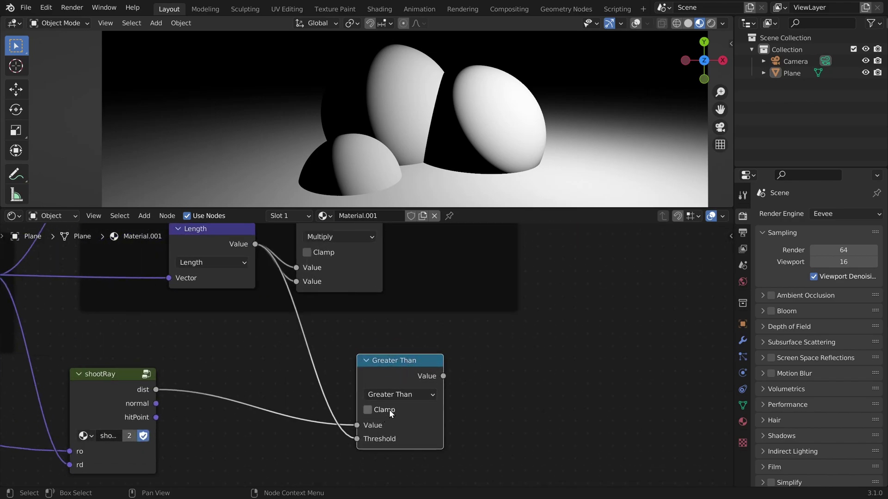
# Step: Connect the Greater Than output to the Surface input of the Material Output to preview the shadow mask
pyautogui.scroll(-3, 439, 384)
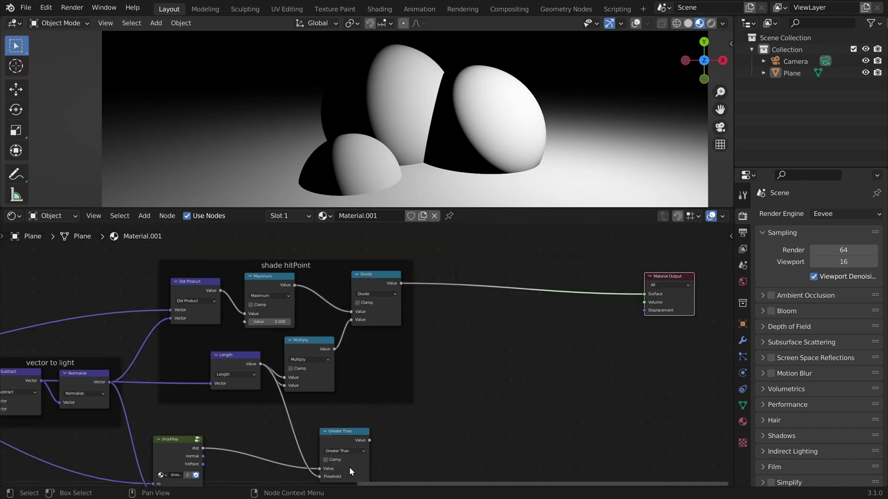
pyautogui.moveTo(370, 440)
pyautogui.mouseDown()
pyautogui.moveTo(649, 298)
pyautogui.moveTo(639, 295)
pyautogui.mouseUp()
pyautogui.scroll(2, 363, 412)
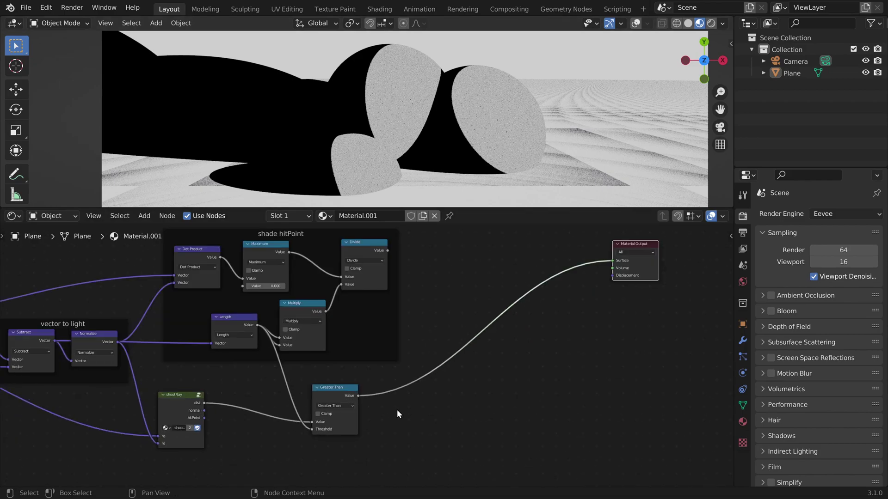
# Step: Add a Math node set to Multiply before the Material Output and connect the Divide result to its first value
pyautogui.moveTo(518, 230); pyautogui.dragTo(488, 262, button='middle')
pyautogui.hotkey('shift', 'a')
pyautogui.write('smath')
pyautogui.press('Return')
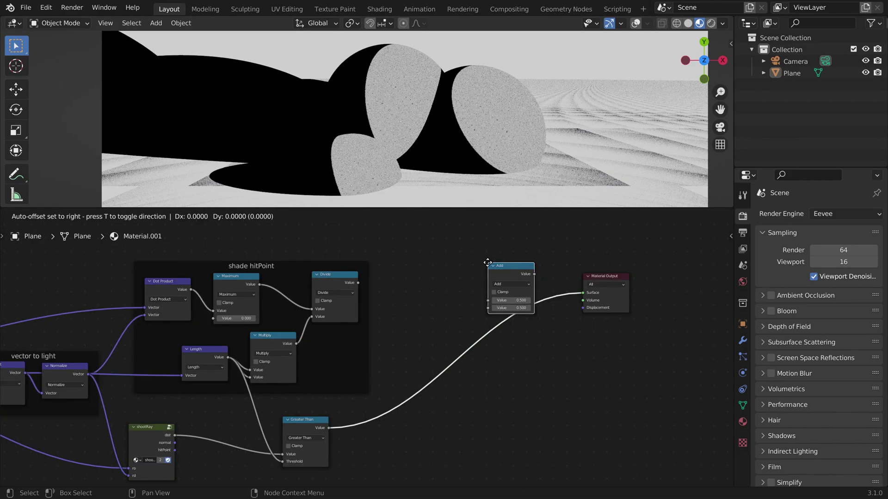
pyautogui.click(436, 260)
pyautogui.moveTo(358, 283); pyautogui.dragTo(440, 300)
pyautogui.click(460, 283)
pyautogui.click(460, 322)
pyautogui.scroll(3, 460, 309)
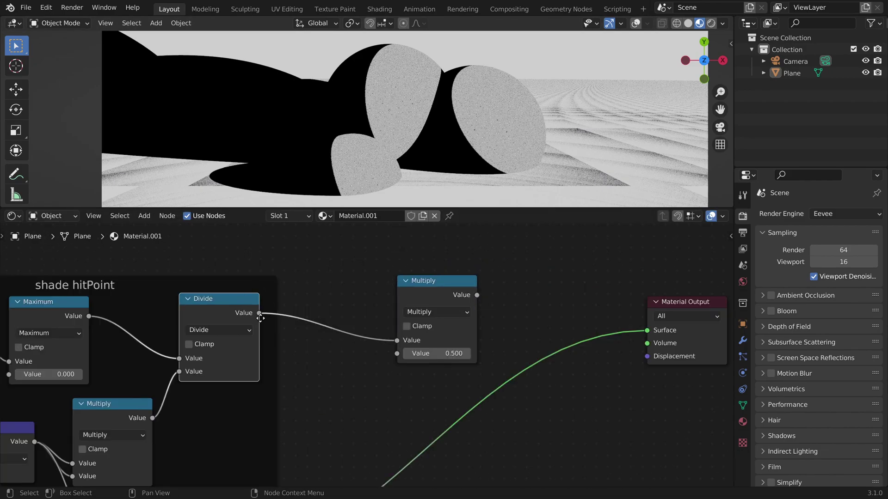
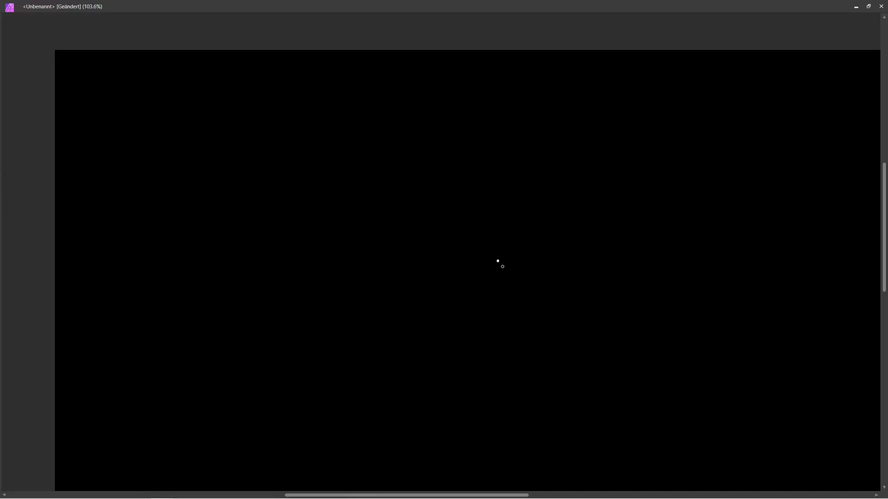
# Step: Switch to the drawing canvas and sketch a circle with a starting point outside it to the upper left
pyautogui.keyDown('ctrl'); pyautogui.scroll(2, 496, 272); pyautogui.keyUp('ctrl')
pyautogui.moveTo(459, 184)
pyautogui.mouseDown()
pyautogui.moveTo(377, 274)
pyautogui.moveTo(548, 325)
pyautogui.moveTo(504, 198)
pyautogui.moveTo(455, 187)
pyautogui.mouseUp()
pyautogui.keyDown('ctrl'); pyautogui.scroll(3, 438, 287); pyautogui.keyUp('ctrl')
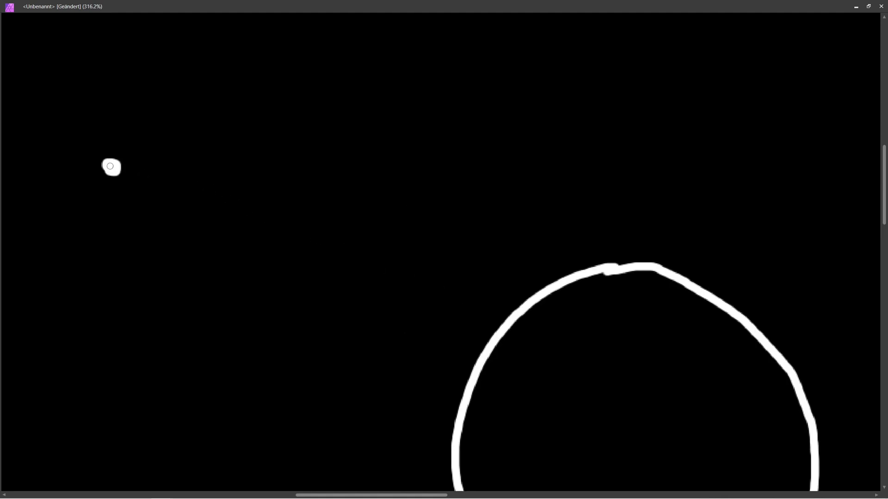
# Step: Draw a ray from the outer point to the circle's edge and mark the hit point there
pyautogui.moveTo(166, 194); pyautogui.dragTo(481, 351)
pyautogui.keyDown('ctrl'); pyautogui.scroll(3, 497, 355); pyautogui.keyUp('ctrl')
pyautogui.moveTo(455, 349)
pyautogui.mouseDown()
pyautogui.moveTo(467, 365)
pyautogui.moveTo(465, 340)
pyautogui.mouseUp()
pyautogui.keyDown('ctrl'); pyautogui.scroll(-1, 466, 343); pyautogui.keyUp('ctrl')
pyautogui.keyDown('ctrl'); pyautogui.scroll(2, 476, 369); pyautogui.keyUp('ctrl')
pyautogui.scroll(-1, 509, 351)
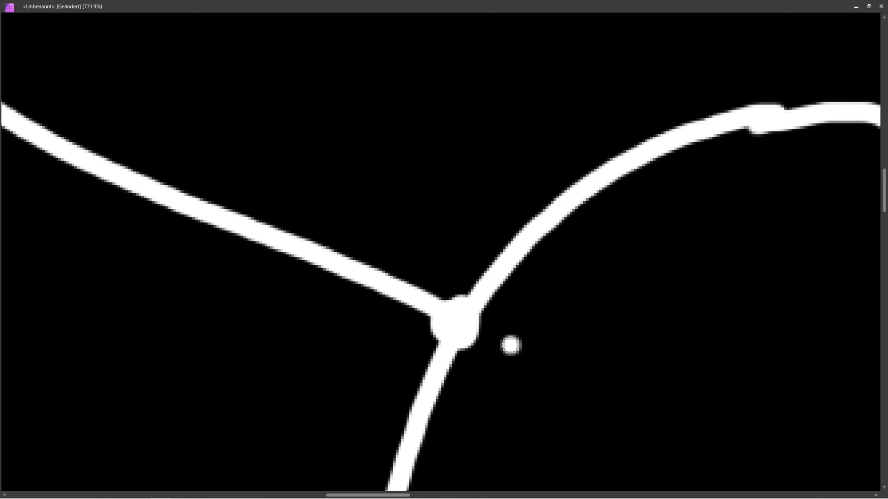
# Step: Try to extend the ray a short way past the hit point into the circle
pyautogui.keyDown('ctrl'); pyautogui.scroll(3, 510, 345); pyautogui.keyUp('ctrl')
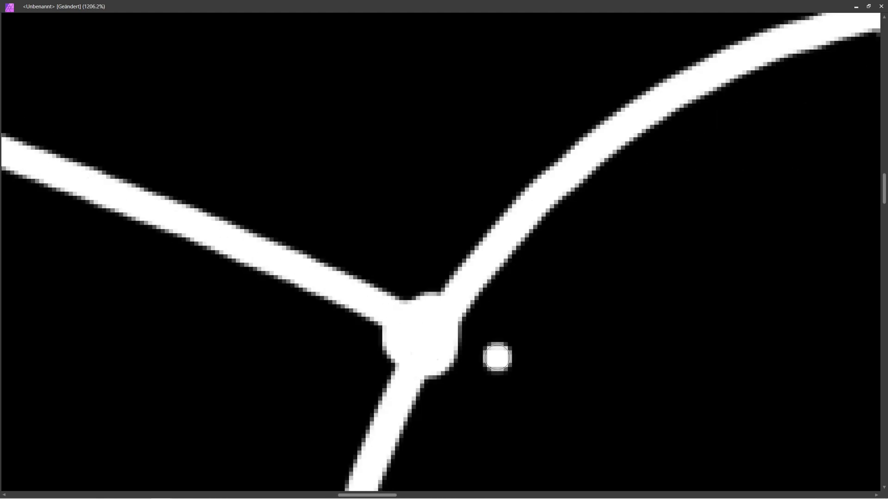
pyautogui.moveTo(410, 327)
pyautogui.mouseDown()
pyautogui.moveTo(485, 377)
pyautogui.moveTo(523, 375)
pyautogui.moveTo(542, 401)
pyautogui.moveTo(535, 464)
pyautogui.moveTo(534, 436)
pyautogui.mouseUp()
pyautogui.keyDown('ctrl'); pyautogui.scroll(-3, 536, 426); pyautogui.keyUp('ctrl')
pyautogui.hotkey('ctrl', 'z')
pyautogui.keyDown('ctrl'); pyautogui.scroll(2, 411, 334); pyautogui.keyUp('ctrl')
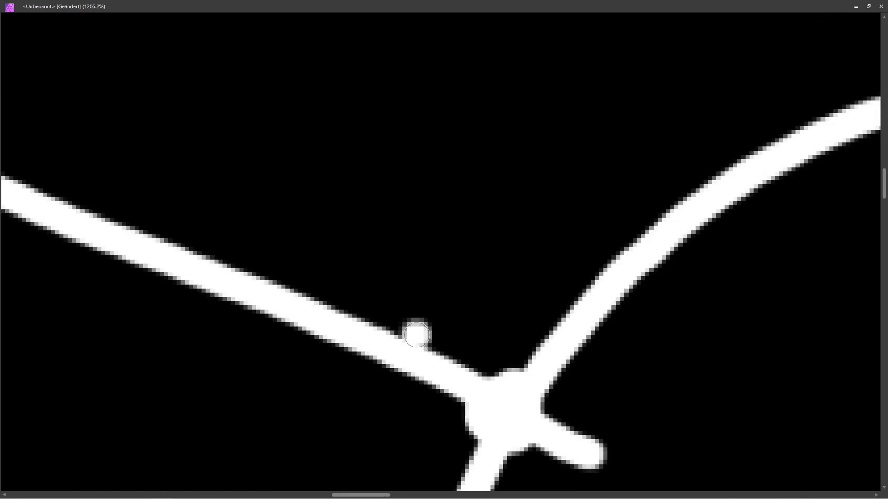
pyautogui.moveTo(395, 358)
pyautogui.mouseDown()
pyautogui.moveTo(378, 347)
pyautogui.moveTo(398, 355)
pyautogui.mouseUp()
pyautogui.hotkey('ctrl', 'z')
pyautogui.hotkey('ctrl', 'z')
pyautogui.keyDown('ctrl'); pyautogui.scroll(-5, 416, 352); pyautogui.keyUp('ctrl')
pyautogui.keyDown('ctrl'); pyautogui.scroll(3, 439, 358); pyautogui.keyUp('ctrl')
pyautogui.keyDown('ctrl'); pyautogui.scroll(-3, 448, 358); pyautogui.keyUp('ctrl')
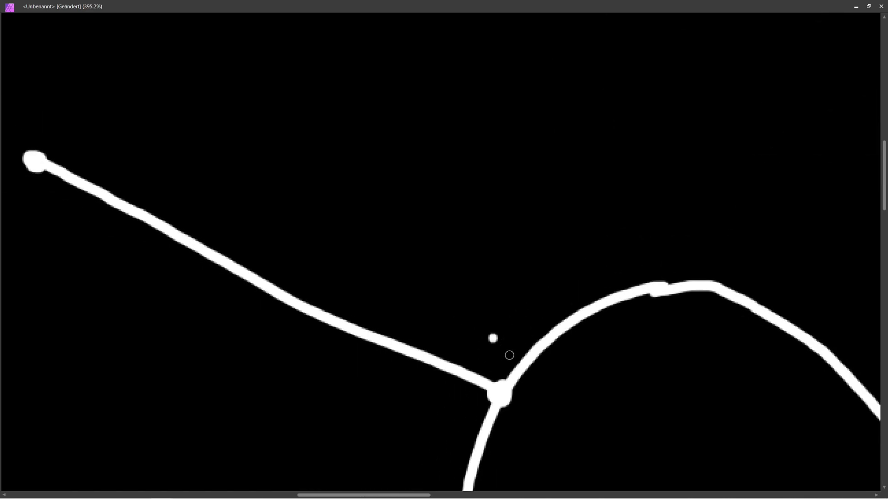
# Step: Draw a ray upward from the hit point and a second one from a point just inside the circle
pyautogui.moveTo(478, 286); pyautogui.dragTo(405, 140)
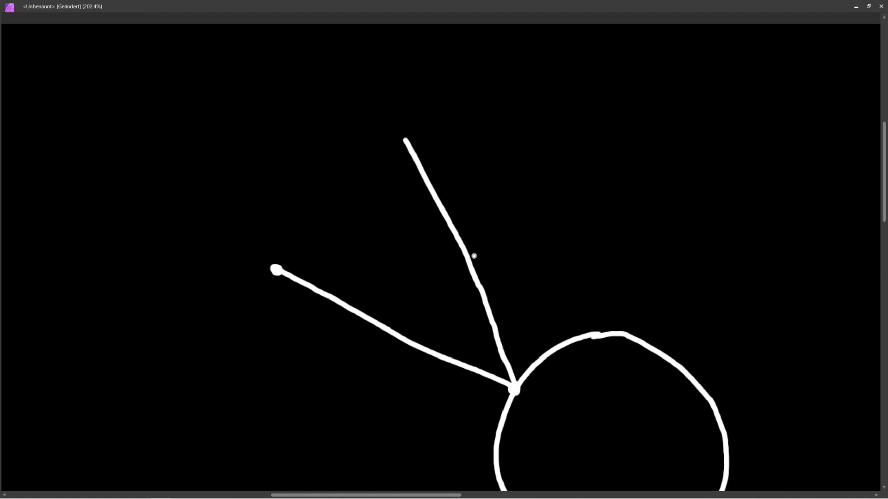
pyautogui.keyDown('ctrl'); pyautogui.scroll(5, 520, 395); pyautogui.keyUp('ctrl')
pyautogui.moveTo(467, 329)
pyautogui.mouseDown()
pyautogui.moveTo(601, 370)
pyautogui.moveTo(584, 382)
pyautogui.moveTo(466, 96)
pyautogui.mouseUp()
pyautogui.keyDown('ctrl'); pyautogui.scroll(-4, 584, 383); pyautogui.keyUp('ctrl')
pyautogui.keyDown('ctrl'); pyautogui.scroll(2, 606, 329); pyautogui.keyUp('ctrl')
pyautogui.keyDown('ctrl'); pyautogui.scroll(-1, 544, 309); pyautogui.keyUp('ctrl')
pyautogui.keyDown('ctrl'); pyautogui.scroll(3, 550, 351); pyautogui.keyUp('ctrl')
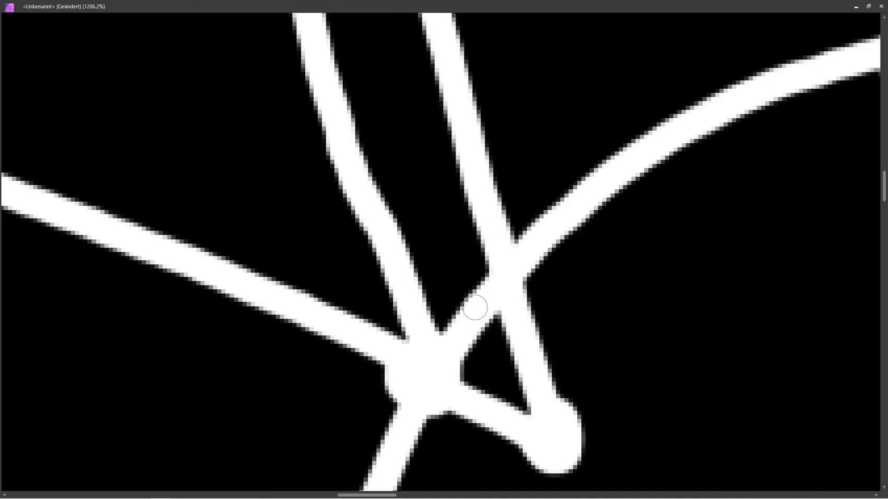
# Step: Undo the two upward rays and the point drawn just inside the circle
pyautogui.moveTo(604, 291); pyautogui.dragTo(445, 298)
pyautogui.hotkey('ctrl', 'z')
pyautogui.hotkey('ctrl', 'z')
pyautogui.hotkey('ctrl', 'z')
pyautogui.hotkey('ctrl', 'z')
pyautogui.keyDown('ctrl'); pyautogui.scroll(-2, 560, 320); pyautogui.keyUp('ctrl')
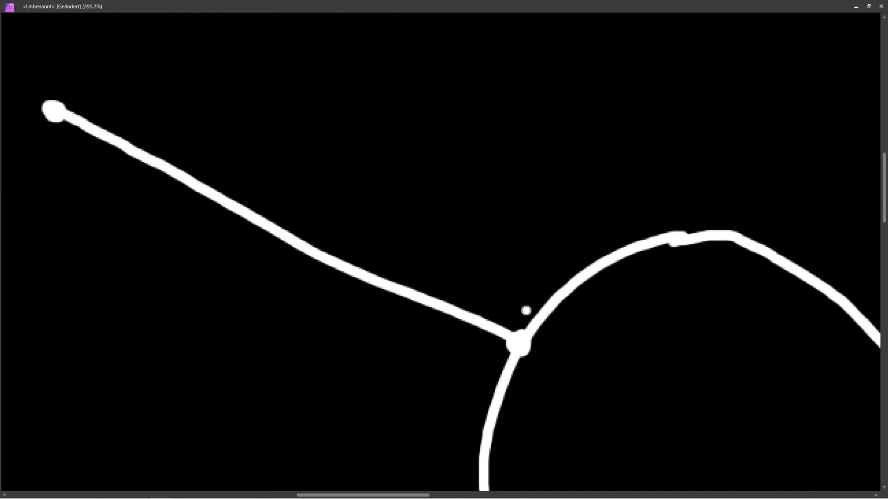
# Step: Cut the ray back so it ends just before the circle and mark its end with a dot
pyautogui.keyDown('ctrl'); pyautogui.scroll(1, 523, 311); pyautogui.keyUp('ctrl')
pyautogui.keyDown('ctrl'); pyautogui.scroll(2, 519, 328); pyautogui.keyUp('ctrl')
pyautogui.hotkey('ctrl', 'z')
pyautogui.hotkey('ctrl', 'z')
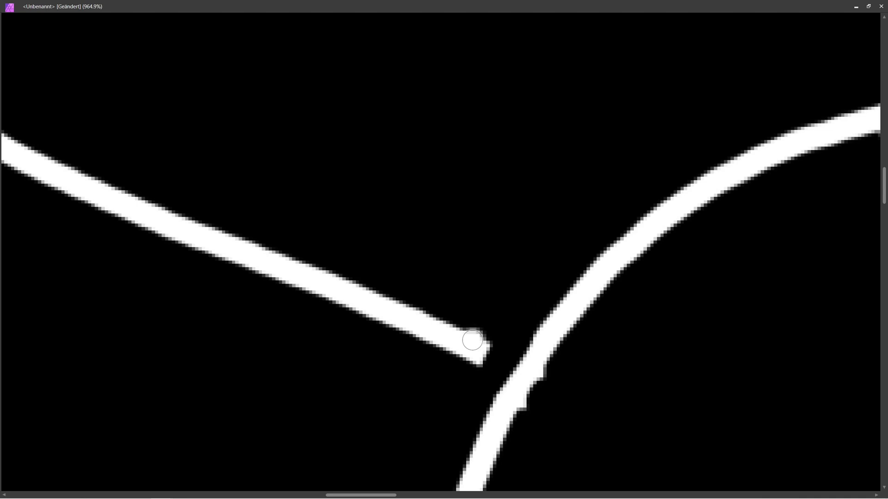
pyautogui.moveTo(471, 341)
pyautogui.mouseDown()
pyautogui.moveTo(467, 360)
pyautogui.moveTo(457, 357)
pyautogui.mouseUp()
pyautogui.keyDown('ctrl'); pyautogui.scroll(-2, 500, 344); pyautogui.keyUp('ctrl')
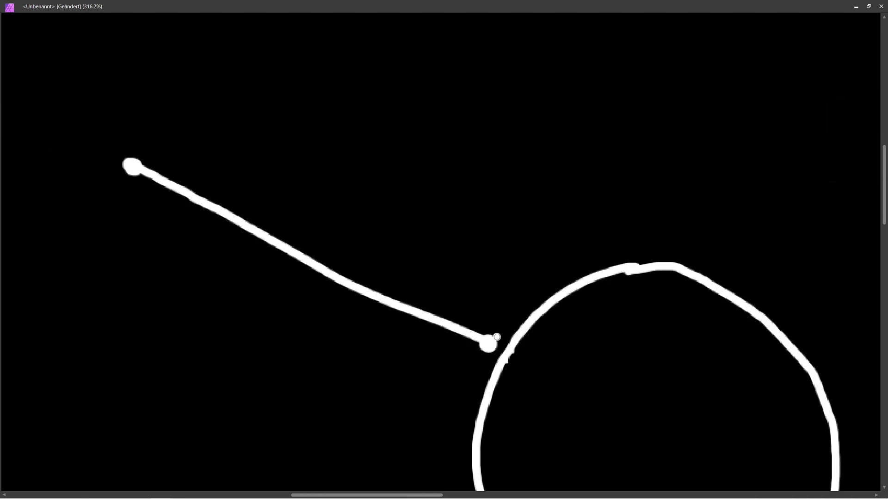
pyautogui.keyDown('ctrl'); pyautogui.scroll(2, 497, 337); pyautogui.keyUp('ctrl')
pyautogui.moveTo(471, 370); pyautogui.dragTo(382, 329, button='middle')
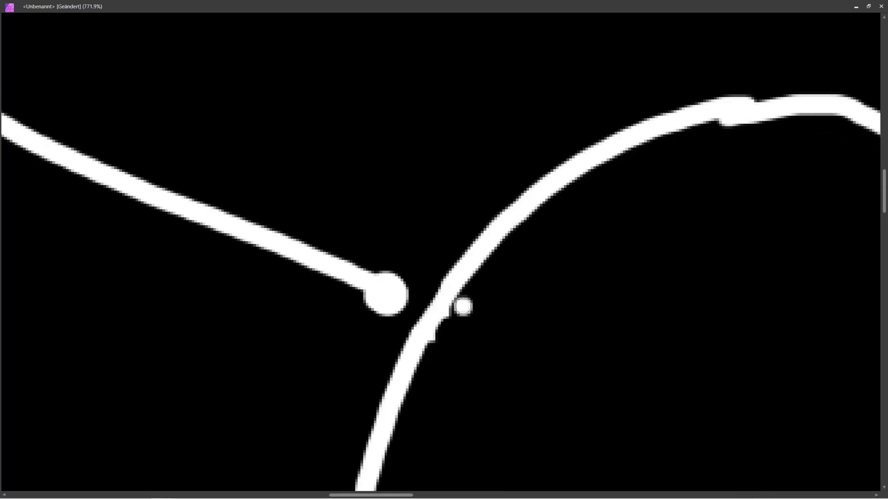
# Step: Undo the shortened ray and the hit point markers, back to the plain ray meeting the circle's edge
pyautogui.hotkey('ctrl', 'z')
pyautogui.hotkey('ctrl', 'z')
pyautogui.hotkey('ctrl', 'z')
pyautogui.hotkey('ctrl', 'z')
pyautogui.hotkey('ctrl', 'z')
pyautogui.hotkey('ctrl', 'z')
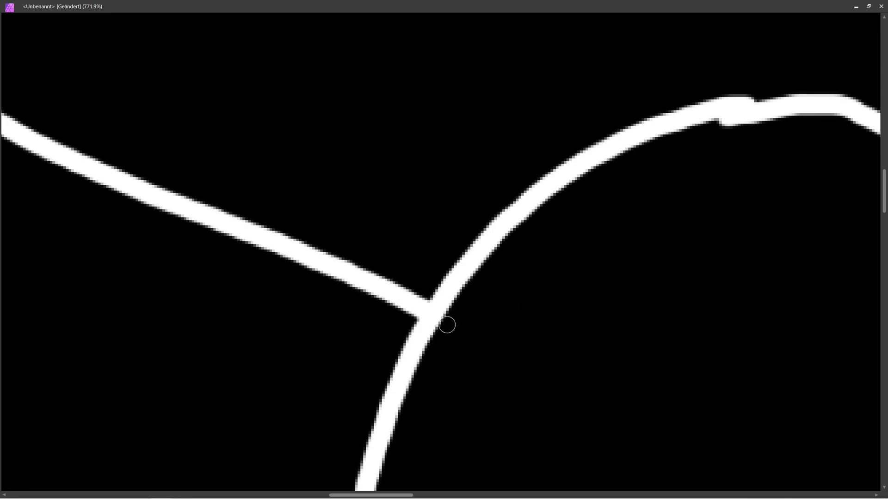
# Step: Extend the ray through the circle's edge and mark its end point inside the circle
pyautogui.moveTo(443, 323); pyautogui.dragTo(555, 363)
pyautogui.keyDown('ctrl'); pyautogui.scroll(-5, 555, 363); pyautogui.keyUp('ctrl')
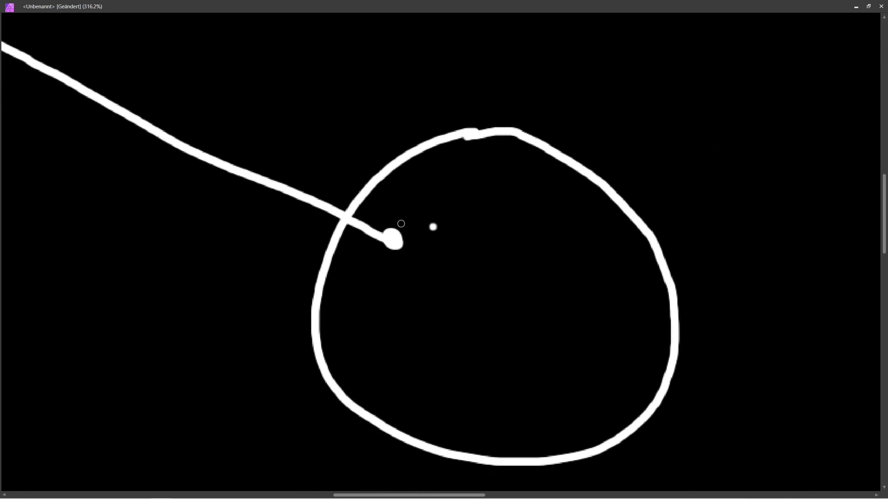
pyautogui.keyDown('ctrl'); pyautogui.scroll(4, 571, 238); pyautogui.keyUp('ctrl')
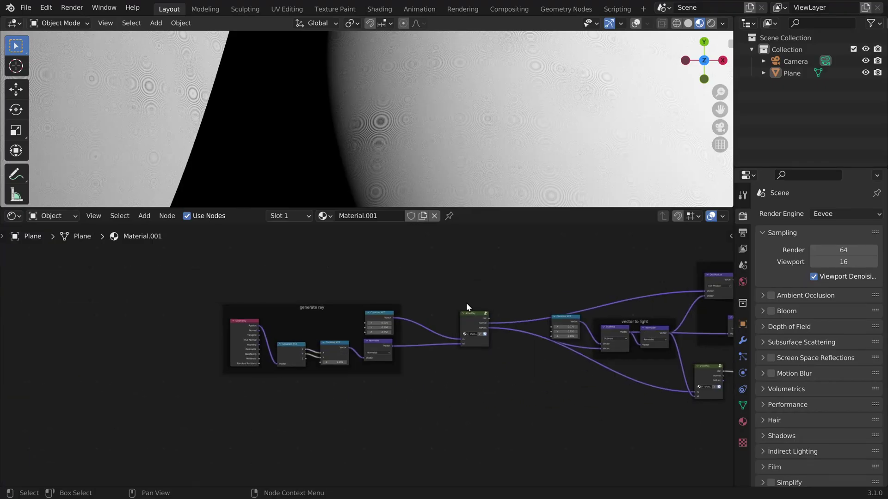
# Step: Open the shootRay node group and the addSphere group nested inside it for editing
pyautogui.scroll(3, 466, 303)
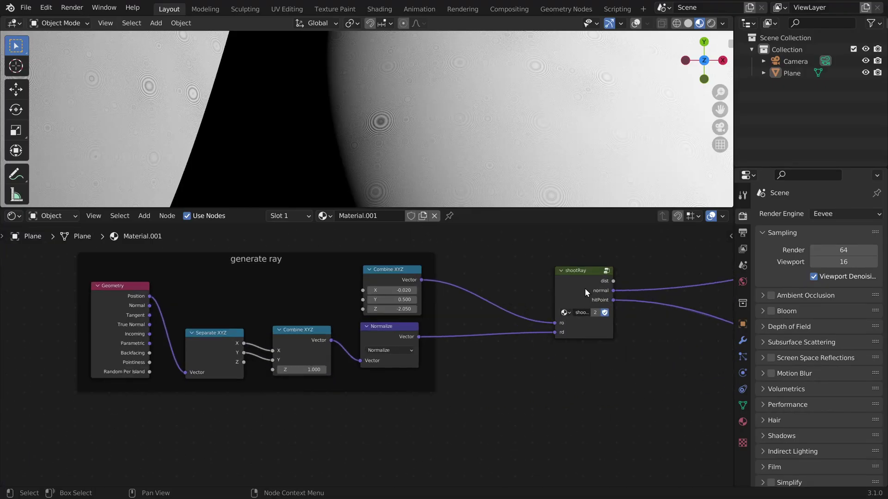
pyautogui.scroll(2, 585, 287)
pyautogui.moveTo(311, 317); pyautogui.dragTo(428, 343, button='middle')
pyautogui.scroll(2, 412, 328)
pyautogui.click(413, 329)
pyautogui.press('Tab')
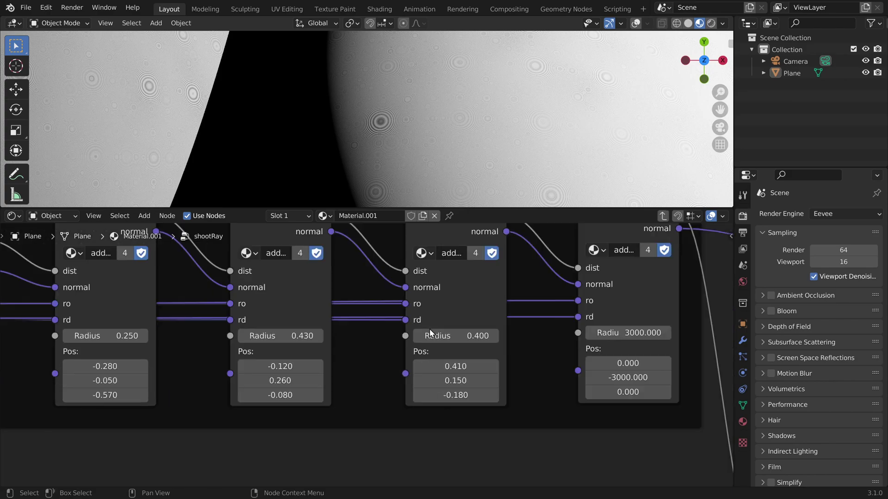
pyautogui.scroll(-5, 429, 329)
pyautogui.moveTo(445, 309); pyautogui.dragTo(348, 366, button='middle')
pyautogui.click(423, 319)
pyautogui.press('Tab')
pyautogui.scroll(-4, 418, 321)
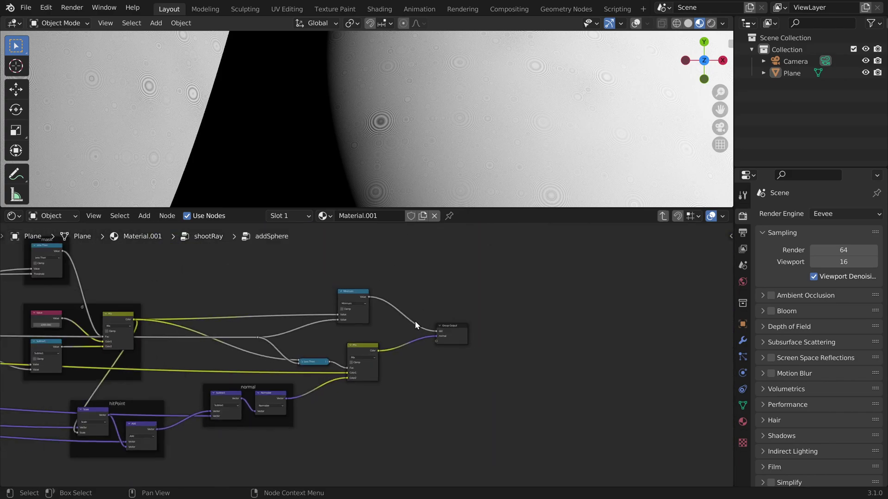
# Step: Move the mask frame with its Less Than node further left, away from the d frame
pyautogui.moveTo(122, 285); pyautogui.dragTo(556, 353, button='middle')
pyautogui.scroll(4, 556, 353)
pyautogui.moveTo(600, 304); pyautogui.dragTo(427, 299)
pyautogui.scroll(2, 429, 296)
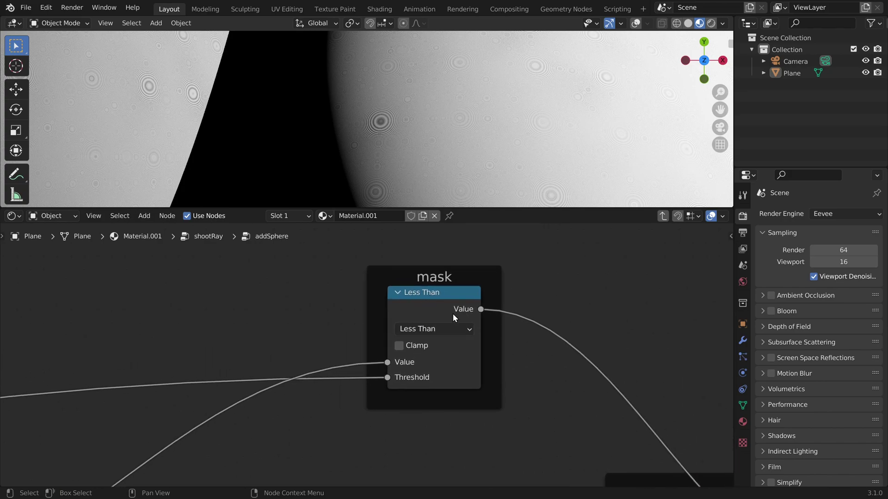
pyautogui.moveTo(453, 313); pyautogui.dragTo(333, 299)
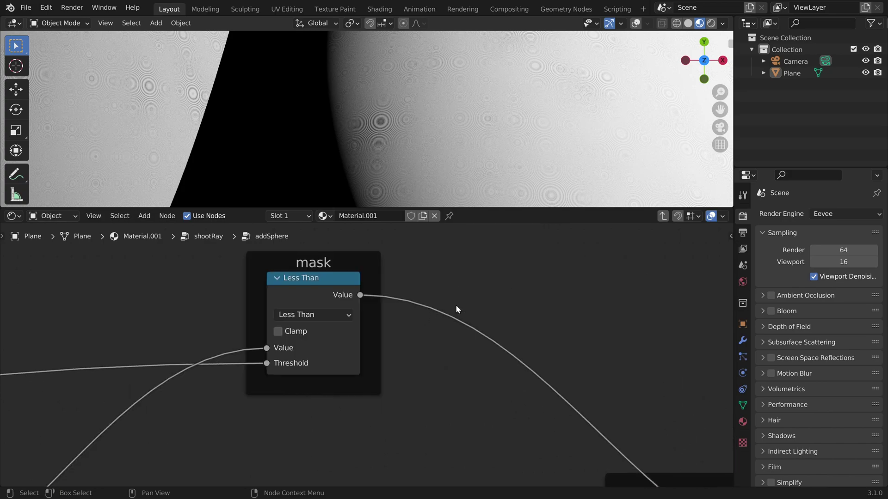
# Step: Add a Vector Math node set to Distance above the Group Input and feed it with ro and Pos
pyautogui.scroll(-12, 452, 305)
pyautogui.moveTo(454, 339); pyautogui.dragTo(517, 321, button='middle')
pyautogui.moveTo(87, 360); pyautogui.dragTo(459, 288, button='middle')
pyautogui.scroll(12, 459, 289)
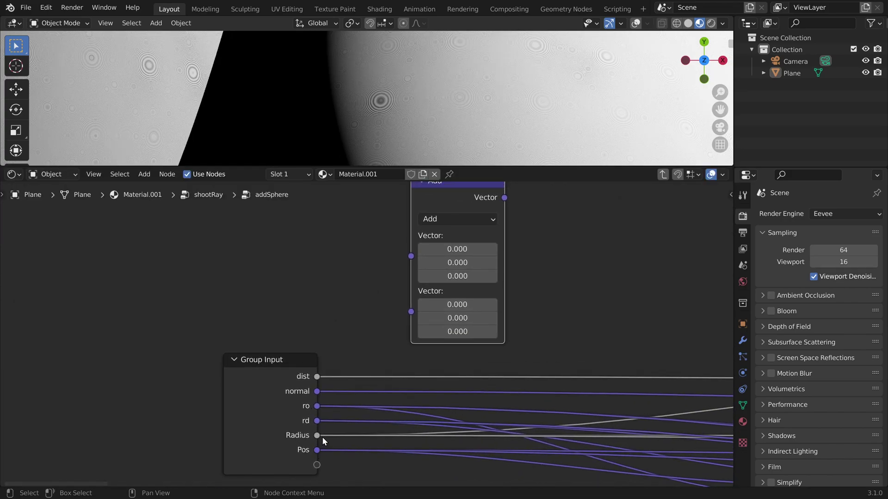
pyautogui.scroll(-1, 322, 441)
pyautogui.moveTo(325, 419); pyautogui.dragTo(320, 440, button='middle')
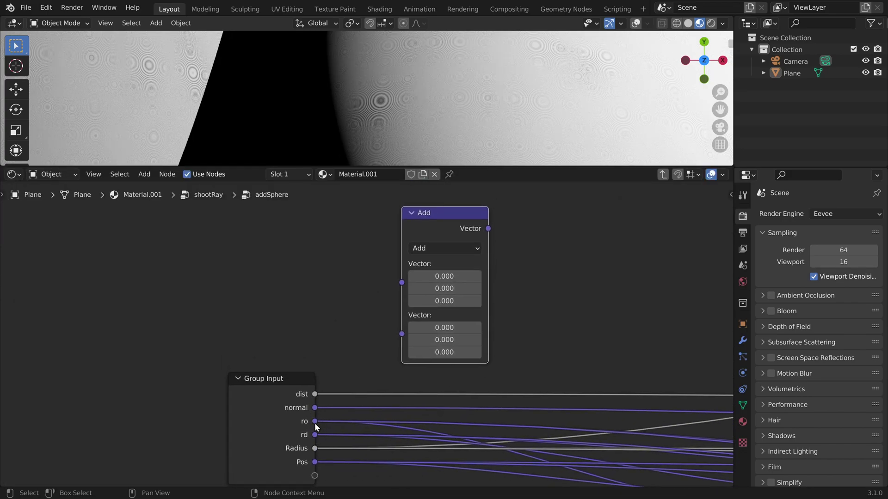
pyautogui.moveTo(315, 422); pyautogui.dragTo(401, 282)
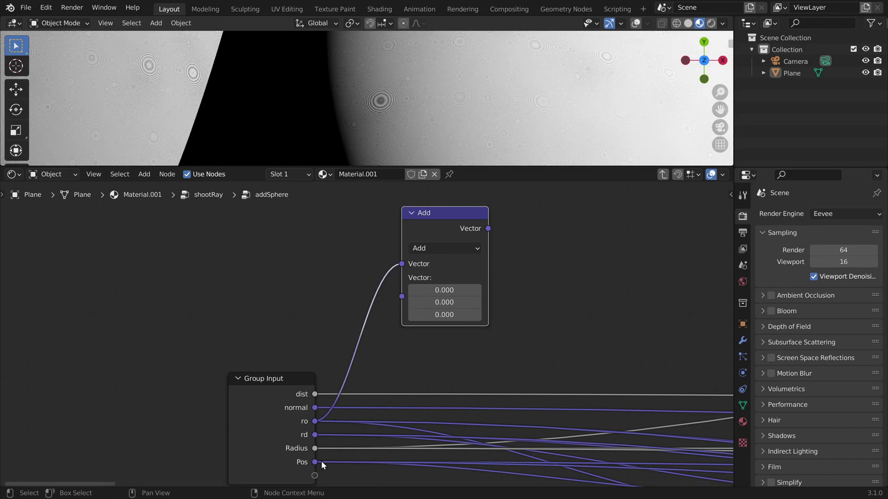
pyautogui.moveTo(314, 461); pyautogui.dragTo(391, 356)
pyautogui.moveTo(402, 292); pyautogui.dragTo(402, 296)
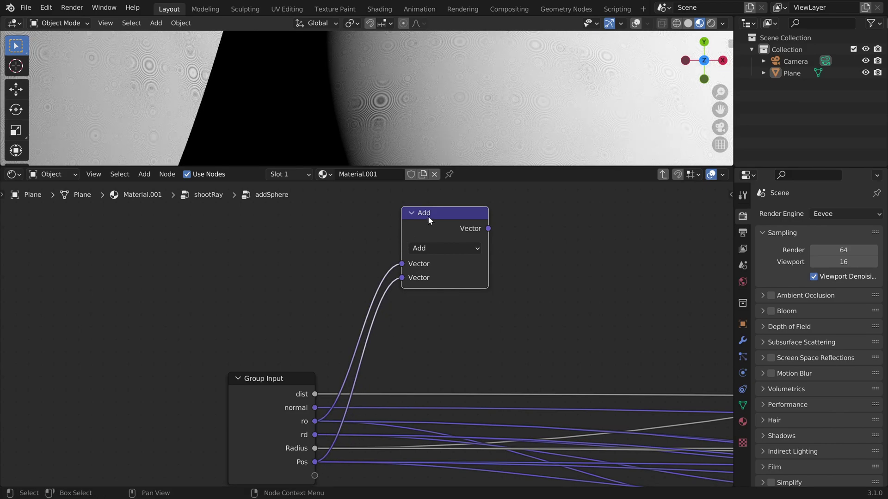
pyautogui.moveTo(428, 216); pyautogui.dragTo(433, 285)
pyautogui.click(445, 274)
pyautogui.click(449, 99)
# Step: Add a Math node set to Greater Than, with the distance as its value and the Group Input's Radius as threshold
pyautogui.hotkey('shift', 'a')
pyautogui.click(545, 245)
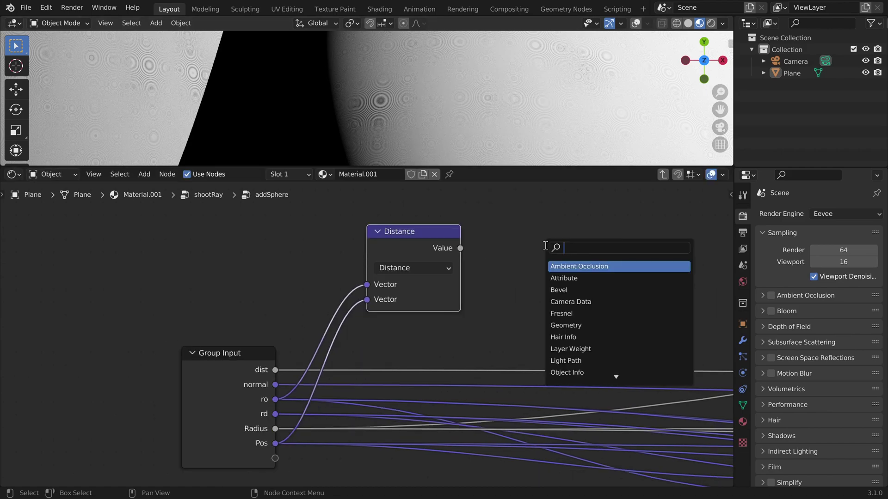
pyautogui.write('mat')
pyautogui.press('Return')
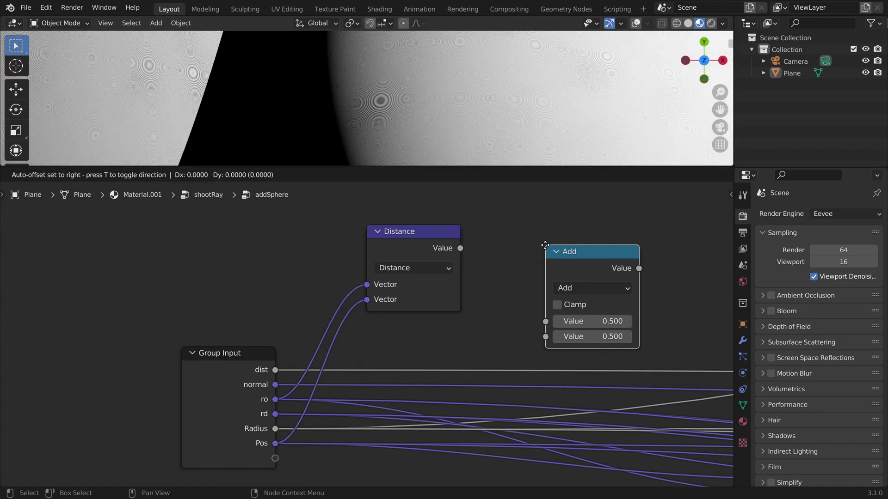
pyautogui.click(492, 241)
pyautogui.moveTo(460, 248); pyautogui.dragTo(494, 316)
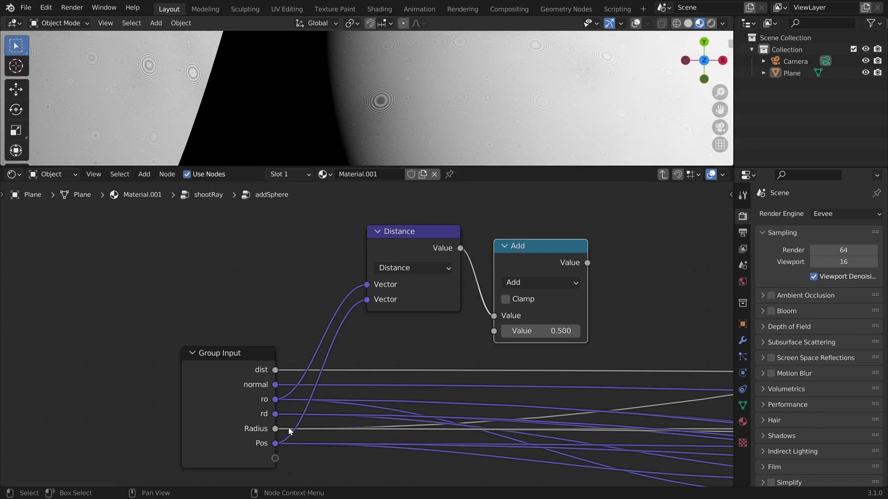
pyautogui.moveTo(276, 429); pyautogui.dragTo(494, 331)
pyautogui.click(540, 282)
pyautogui.click(259, 368)
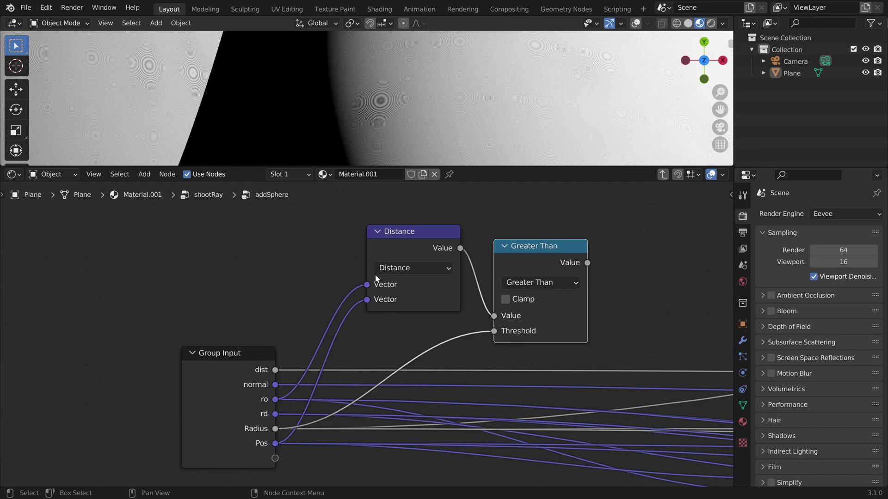
# Step: Move the Distance and Greater Than nodes together to the area above the mask frame
pyautogui.scroll(-15, 525, 265)
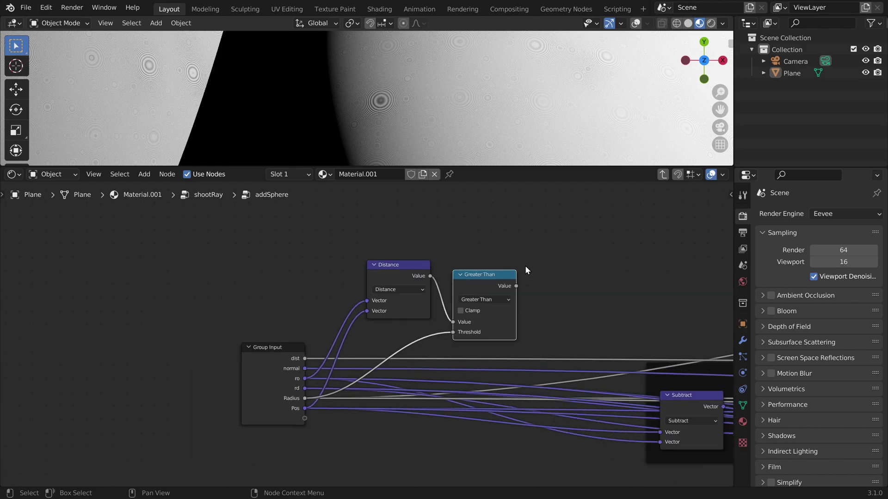
pyautogui.moveTo(344, 277); pyautogui.dragTo(215, 271, button='middle')
pyautogui.moveTo(216, 271); pyautogui.dragTo(285, 317)
pyautogui.press('g')
pyautogui.click(633, 257)
# Step: Insert a Multiply math node after the mask's Less Than node to combine it with the Greater Than result
pyautogui.scroll(4, 637, 261)
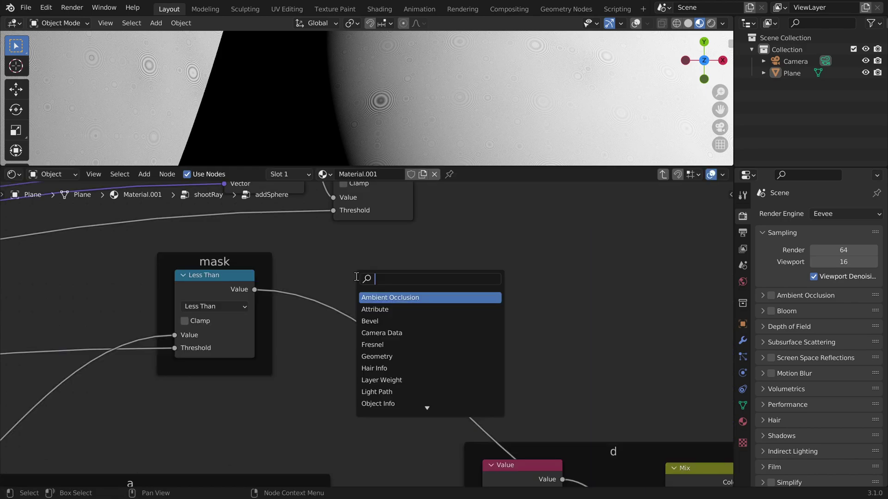
pyautogui.write('math')
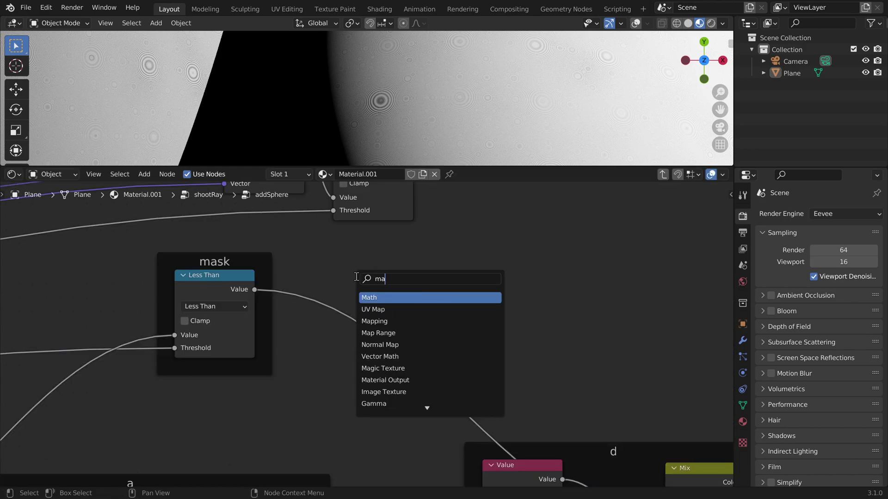
pyautogui.press('Return')
pyautogui.click(329, 267)
pyautogui.click(357, 303)
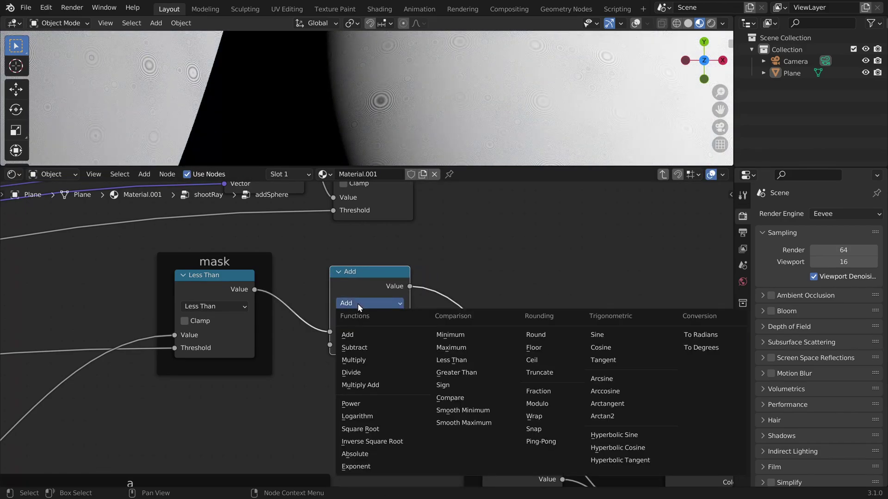
pyautogui.click(374, 363)
pyautogui.scroll(-2, 452, 232)
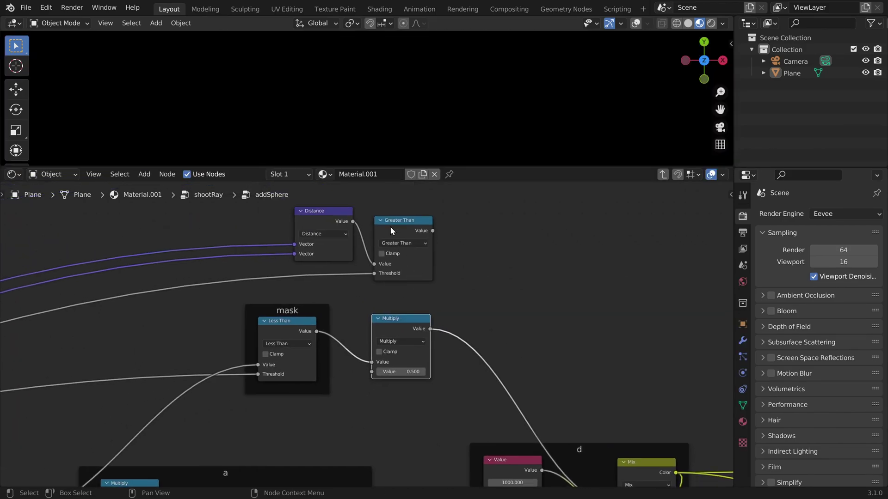
pyautogui.click(406, 228)
pyautogui.scroll(3, 369, 349)
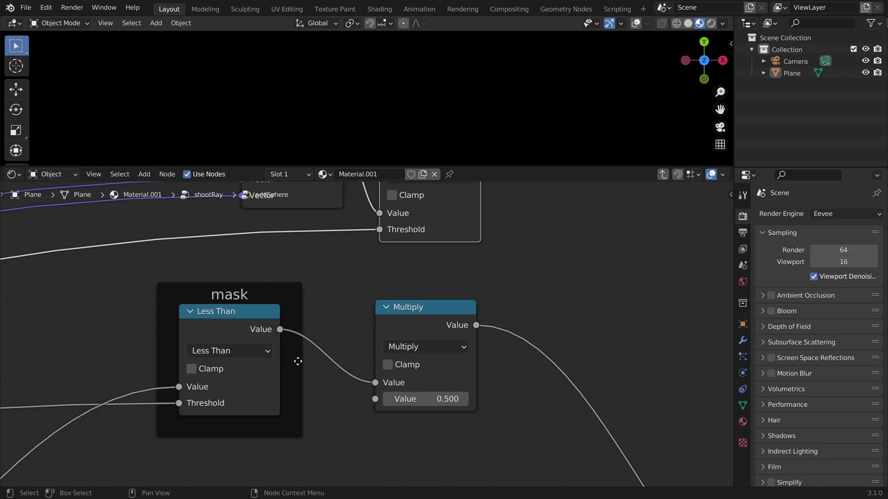
pyautogui.scroll(-3, 412, 324)
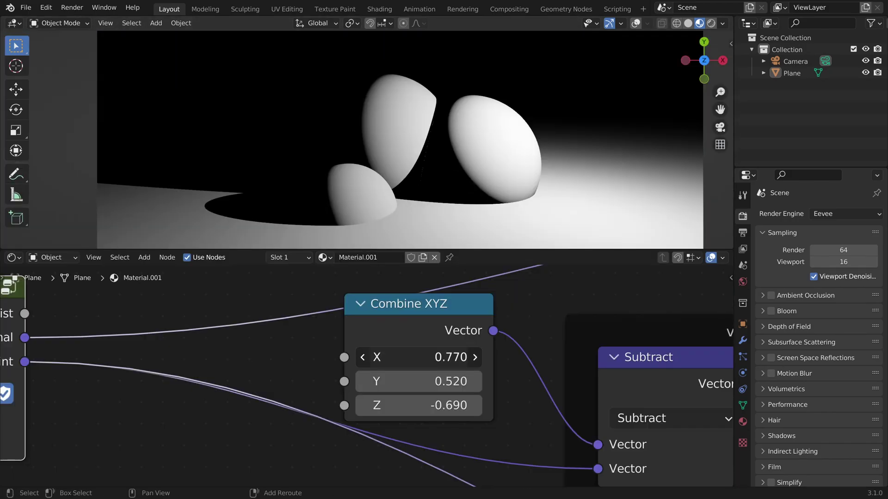
# Step: Set the light position vector to -0.020, 1.210, -0.710 and move its Combine XYZ node below the first shootRay node
pyautogui.moveTo(418, 357)
pyautogui.mouseDown()
pyautogui.moveTo(444, 357)
pyautogui.moveTo(388, 356)
pyautogui.moveTo(419, 357)
pyautogui.mouseUp()
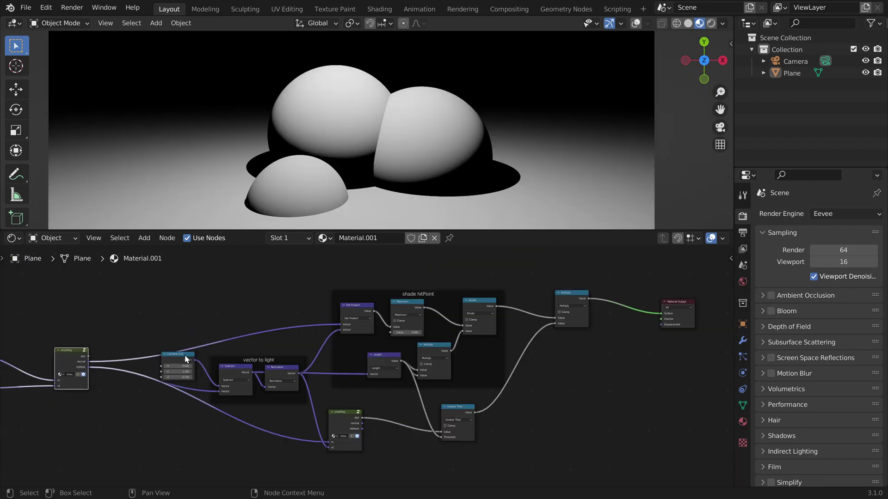
pyautogui.moveTo(184, 354); pyautogui.dragTo(112, 418)
pyautogui.scroll(-1, 324, 327)
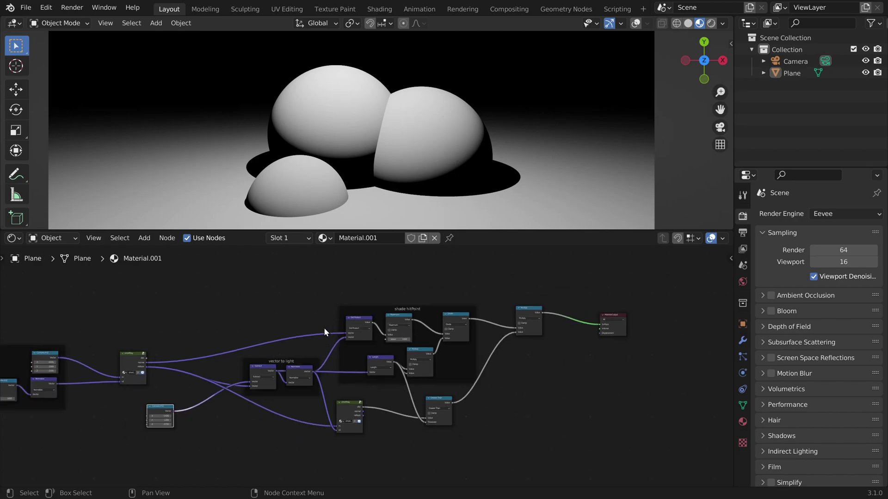
# Step: Route both hitPoint links of the first shootRay node through one shared reroute point
pyautogui.scroll(6, 402, 324)
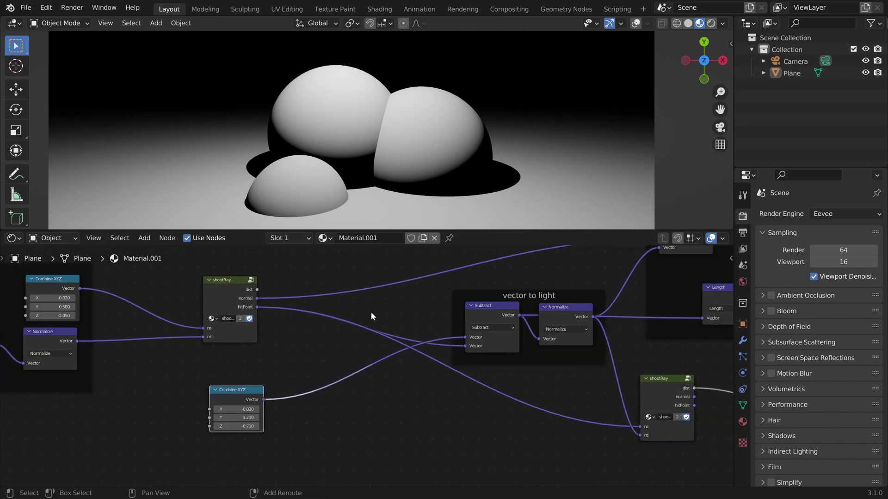
pyautogui.keyDown('shift'); pyautogui.moveTo(365, 313); pyautogui.dragTo(358, 337, button='right'); pyautogui.keyUp('shift')
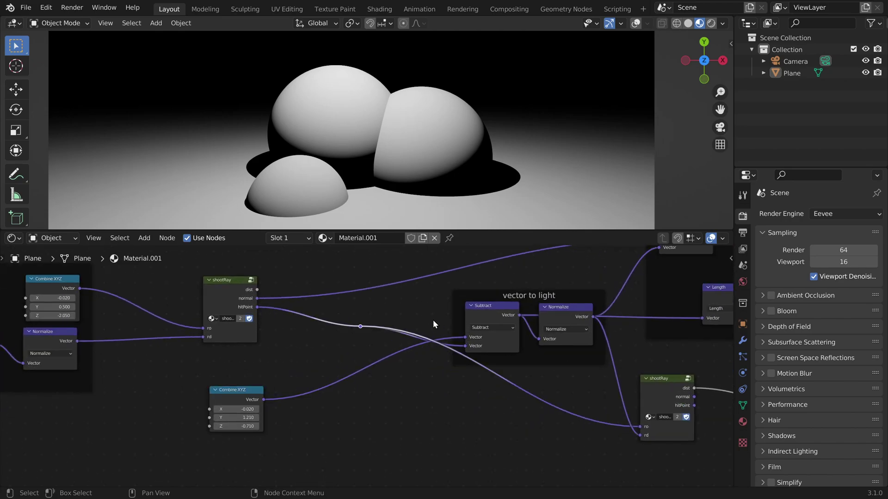
pyautogui.scroll(-1, 433, 324)
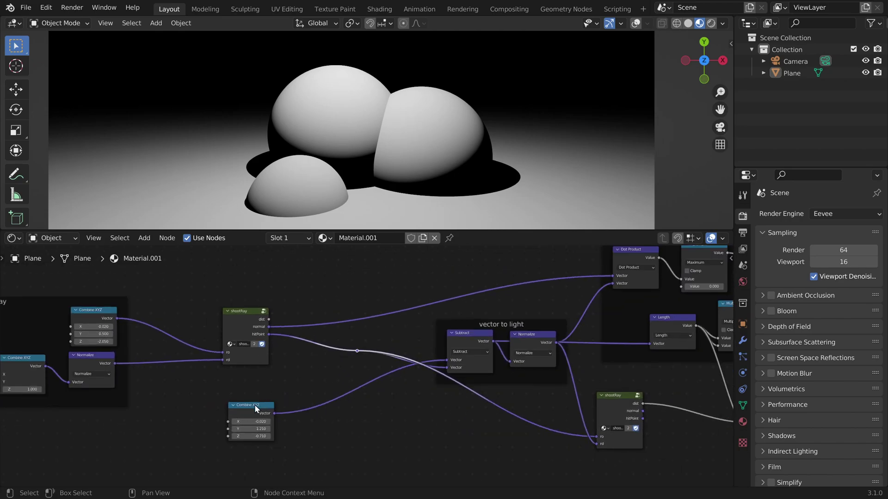
pyautogui.scroll(5, 252, 407)
pyautogui.moveTo(251, 403); pyautogui.dragTo(444, 349, button='middle')
pyautogui.click(371, 372)
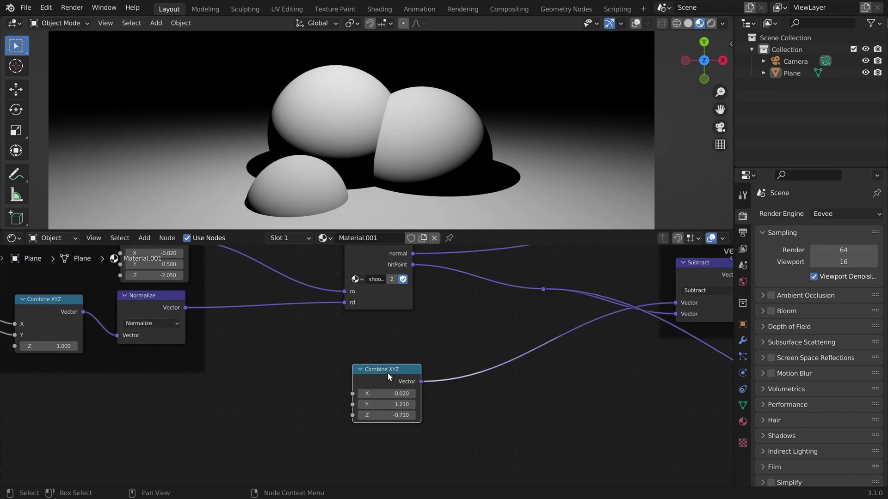
pyautogui.moveTo(479, 295); pyautogui.dragTo(372, 370, button='middle')
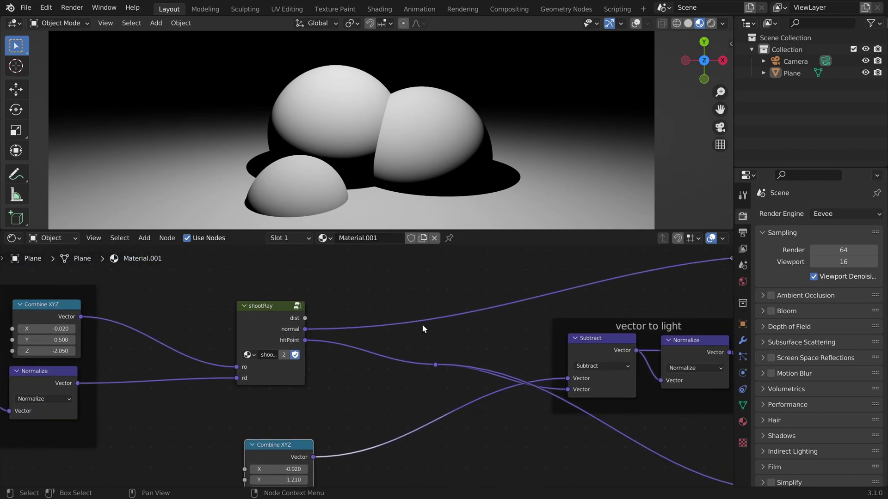
# Step: Group the vector to light, shade hitPoint and shadow ray nodes into a new node group
pyautogui.scroll(-10, 423, 324)
pyautogui.moveTo(547, 337); pyautogui.dragTo(368, 334, button='middle')
pyautogui.moveTo(631, 266); pyautogui.dragTo(189, 412)
pyautogui.hotkey('ctrl', 'g')
pyautogui.click(619, 329)
# Step: Name the new group's three vector inputs normal, lightPos and hitPoint
pyautogui.moveTo(227, 425); pyautogui.dragTo(406, 415, button='middle')
pyautogui.scroll(10, 407, 414)
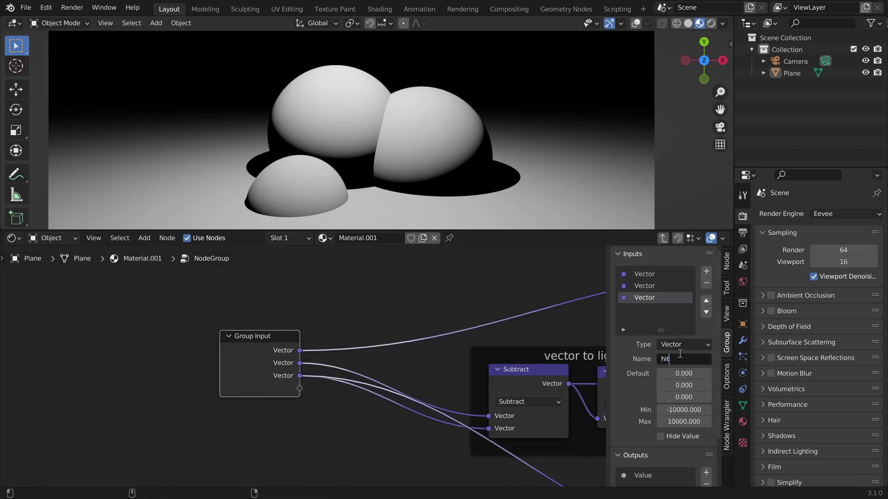
pyautogui.click(644, 286)
pyautogui.click(681, 359)
pyautogui.write('lightPo')
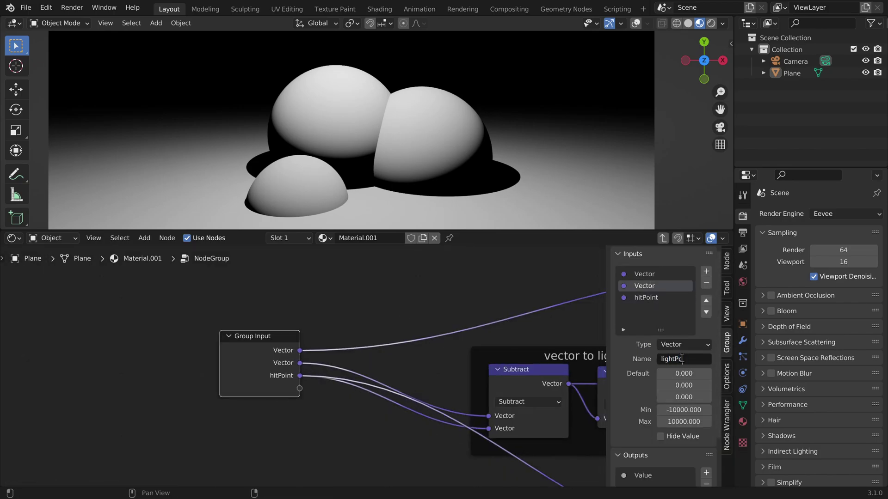
pyautogui.write('s')
pyautogui.press('Return')
pyautogui.click(644, 274)
pyautogui.click(686, 359)
pyautogui.write('normal')
pyautogui.press('Return')
# Step: Rename the new node group to pointLight
pyautogui.click(422, 334)
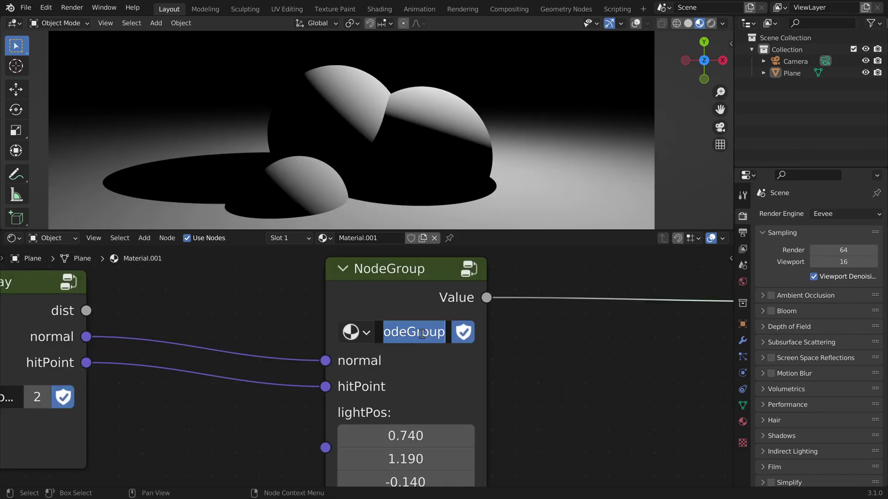
pyautogui.write('pointLight')
pyautogui.press('Return')
pyautogui.scroll(-3, 514, 359)
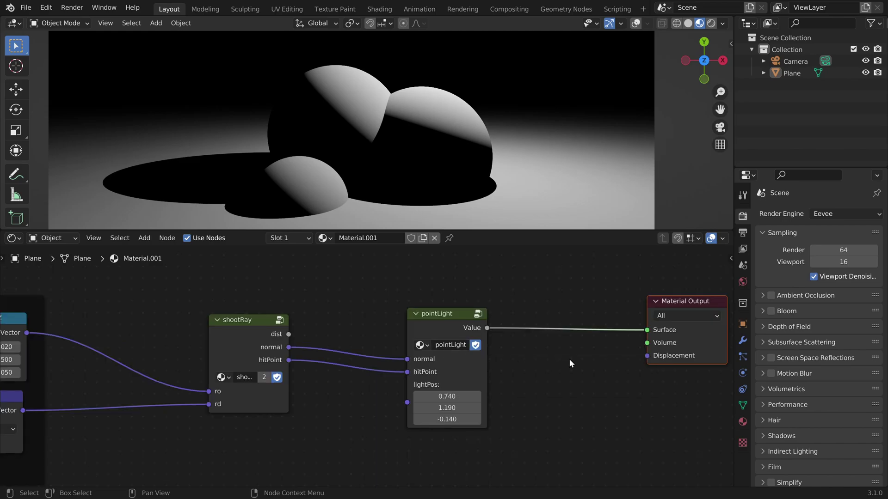
# Step: Duplicate the pointLight node and sum both lights through an Add math node into the Material Output's Surface
pyautogui.scroll(-2, 430, 303)
pyautogui.hotkey('shift', 'd')
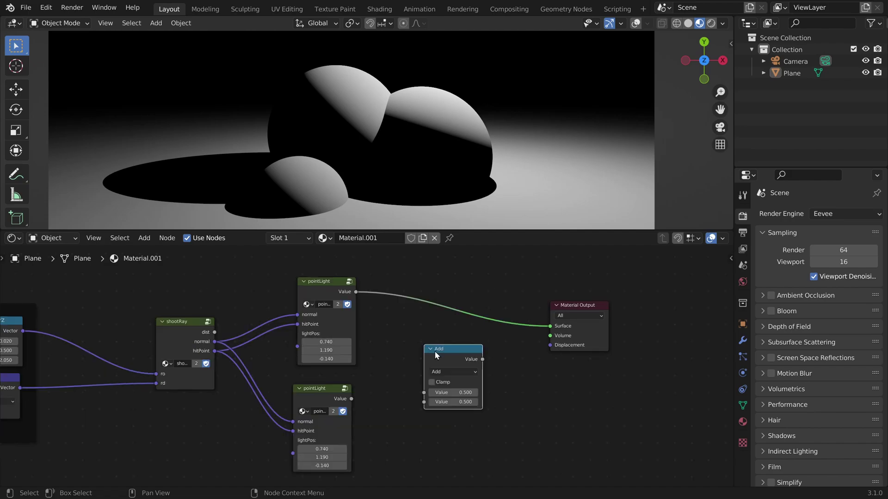
pyautogui.scroll(1, 435, 351)
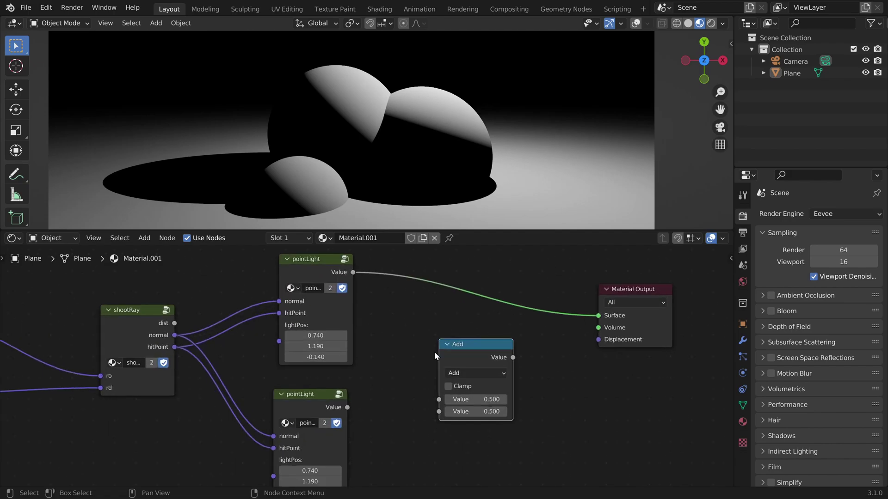
pyautogui.moveTo(354, 272); pyautogui.dragTo(439, 399)
pyautogui.moveTo(349, 407); pyautogui.dragTo(439, 412)
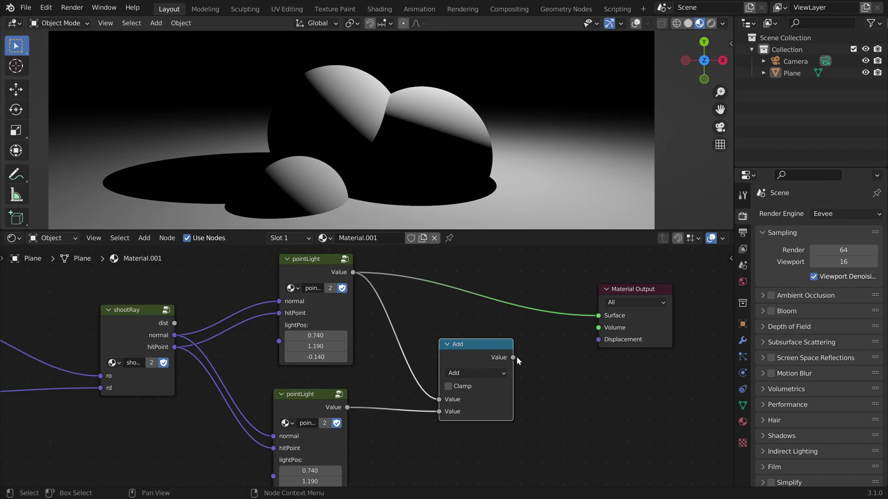
pyautogui.moveTo(514, 357); pyautogui.dragTo(598, 316)
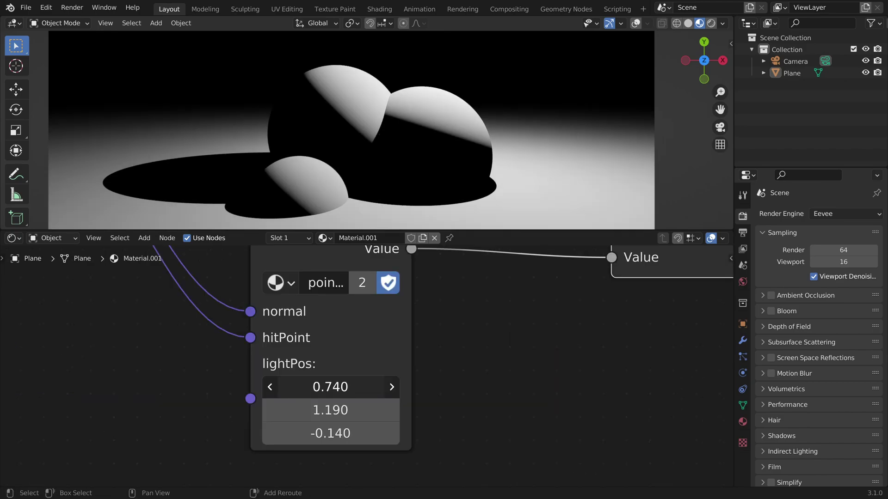
# Step: Set the second pointLight node's lightPos to -1.700, 0.530, -1.330
pyautogui.moveTo(331, 387); pyautogui.dragTo(215, 387)
pyautogui.moveTo(330, 410); pyautogui.dragTo(299, 410)
pyautogui.scroll(-1, 367, 198)
pyautogui.moveTo(333, 433); pyautogui.dragTo(278, 434)
pyautogui.scroll(2, 416, 203)
pyautogui.scroll(-1, 416, 202)
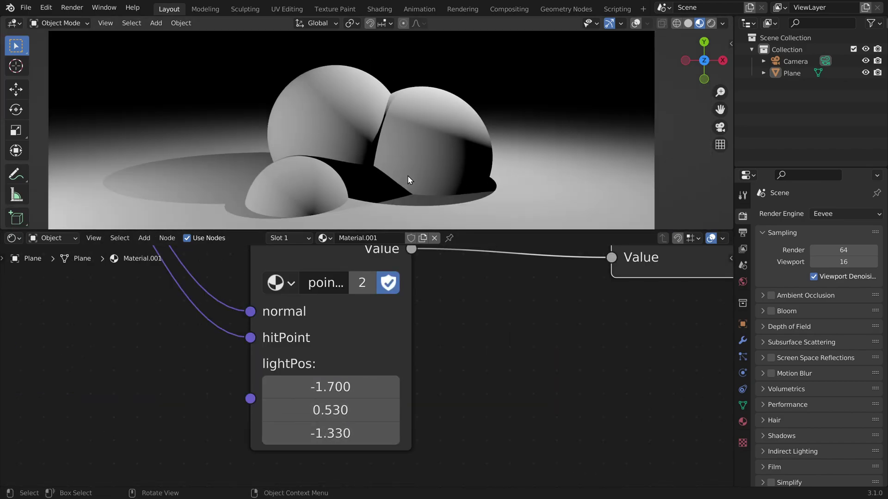
# Step: Set the first pointLight node's lightPos to 1.110, 1.190, -0.010
pyautogui.moveTo(406, 311); pyautogui.dragTo(409, 486, button='middle')
pyautogui.scroll(-6, 386, 360)
pyautogui.scroll(2, 356, 345)
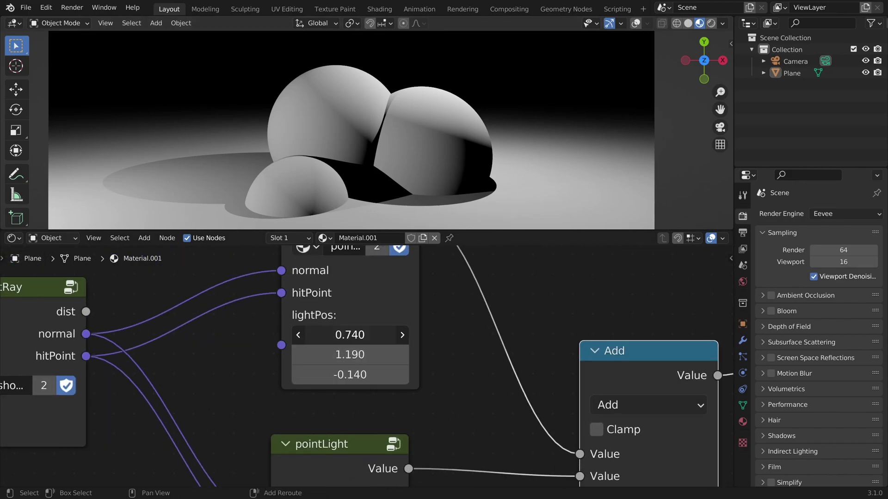
pyautogui.moveTo(356, 344)
pyautogui.mouseDown()
pyautogui.moveTo(403, 343)
pyautogui.moveTo(317, 343)
pyautogui.moveTo(338, 343)
pyautogui.mouseUp()
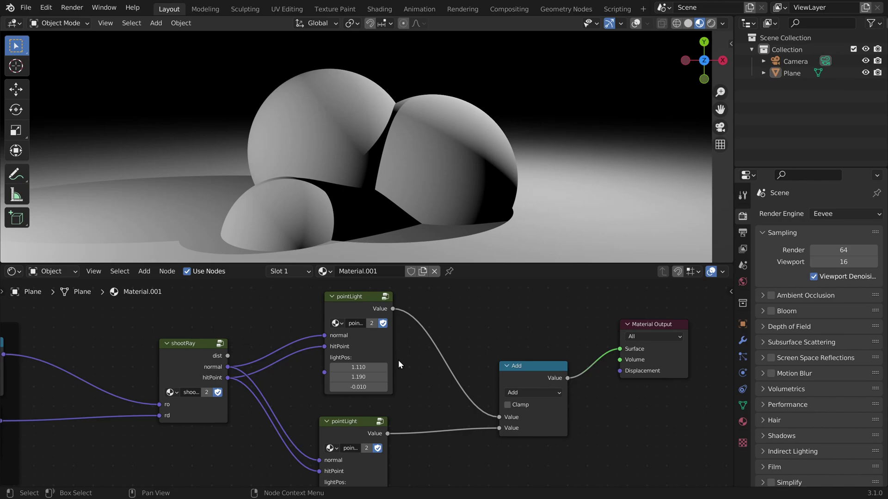
# Step: Open the first pointLight group for editing and add a Math node set to Multiply near the Group Input
pyautogui.moveTo(398, 360); pyautogui.dragTo(424, 377, button='middle')
pyautogui.scroll(3, 424, 335)
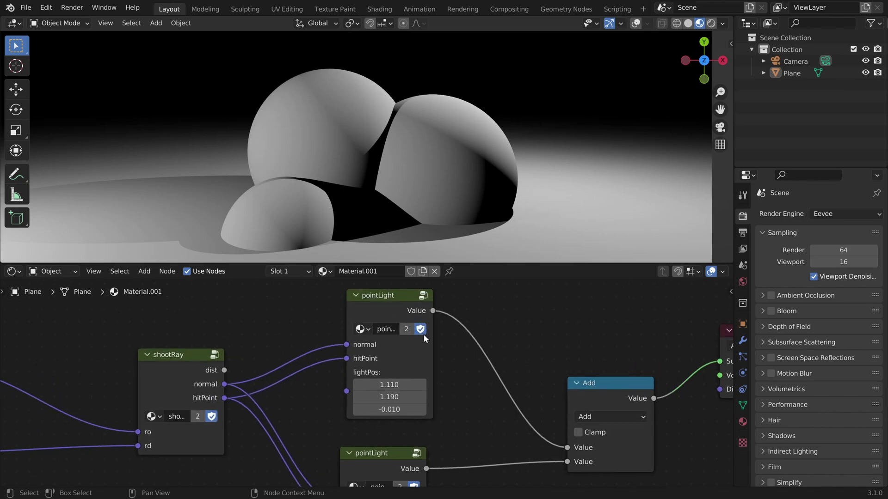
pyautogui.moveTo(492, 334); pyautogui.dragTo(386, 347, button='middle')
pyautogui.scroll(4, 387, 347)
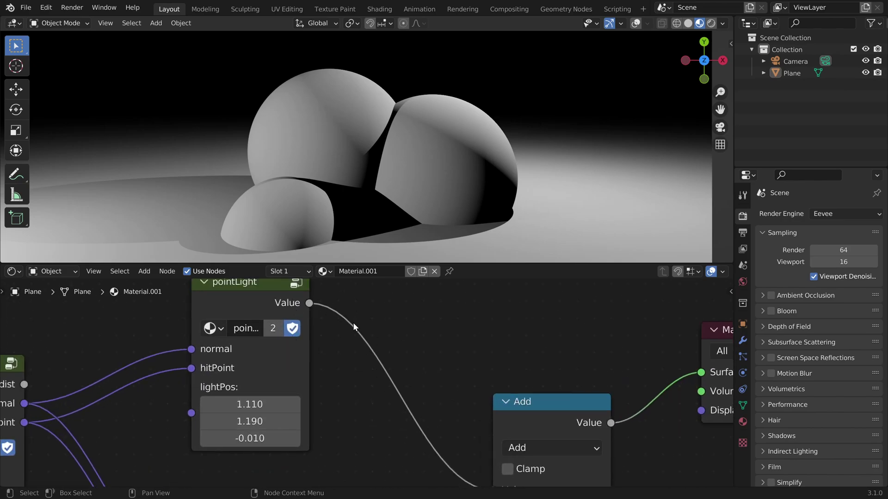
pyautogui.scroll(-1, 360, 331)
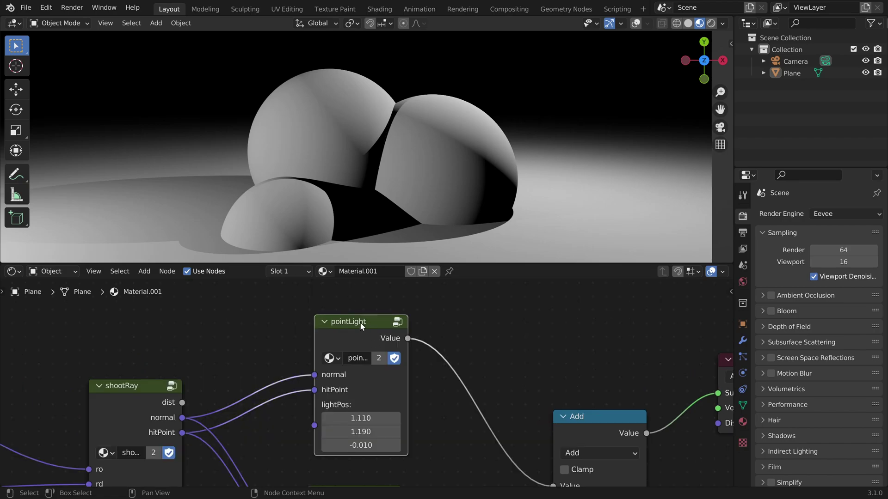
pyautogui.press('Tab')
pyautogui.hotkey('shift', 'a')
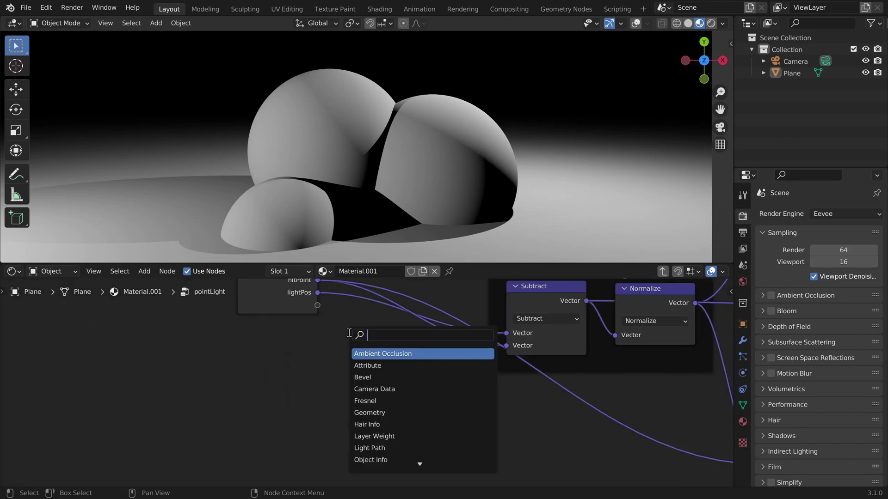
pyautogui.write('ma')
pyautogui.press('Return')
pyautogui.click(349, 332)
pyautogui.click(392, 369)
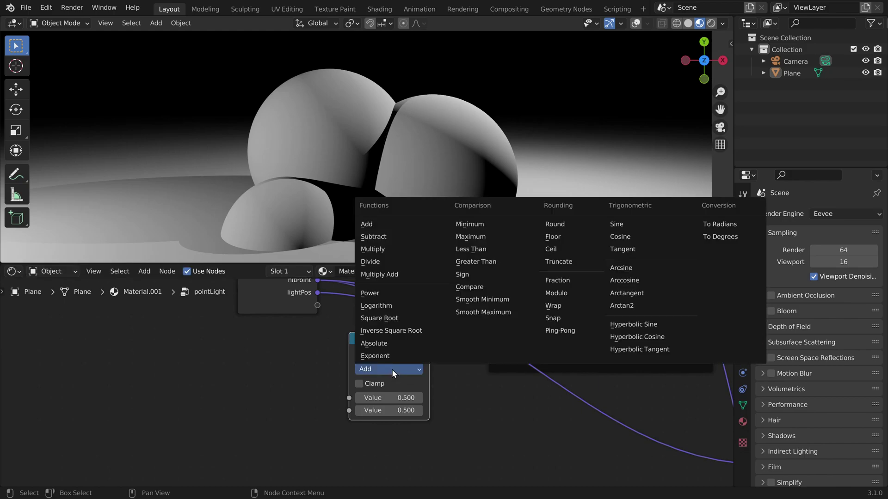
pyautogui.click(382, 251)
# Step: Connect a new Group Input socket to the Multiply node's second value and name that input intensity
pyautogui.scroll(1, 340, 311)
pyautogui.moveTo(340, 311); pyautogui.dragTo(379, 436)
pyautogui.press('n')
pyautogui.click(677, 392)
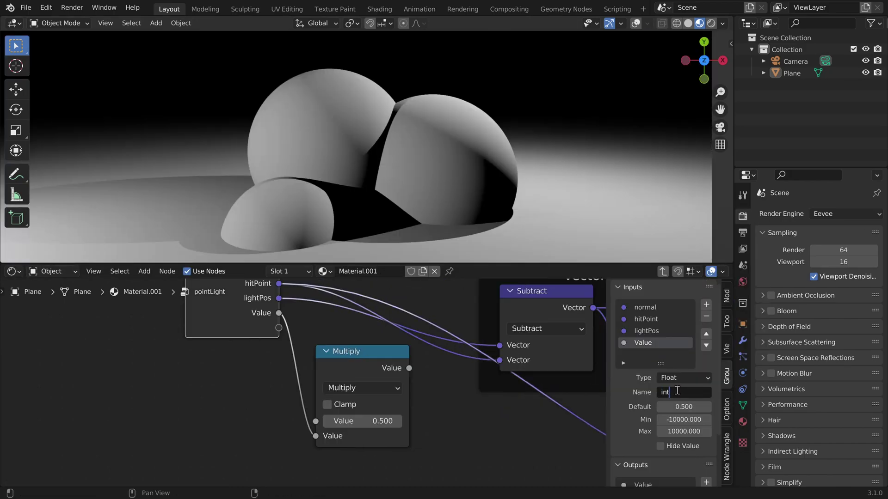
pyautogui.write('intensity')
pyautogui.press('Return')
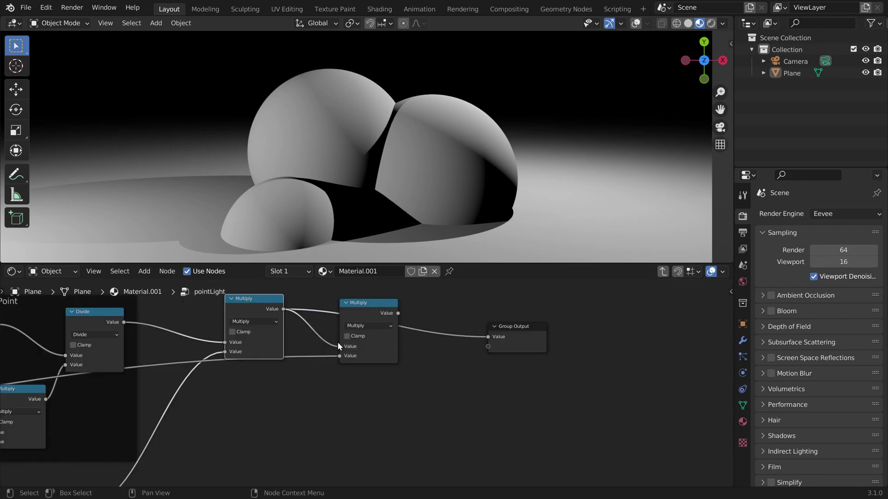
# Step: Connect the intensity Multiply node's result to the Group Output and leave the pointLight group
pyautogui.scroll(4, 337, 342)
pyautogui.moveTo(378, 307); pyautogui.dragTo(334, 356, button='middle')
pyautogui.moveTo(370, 339); pyautogui.dragTo(487, 371)
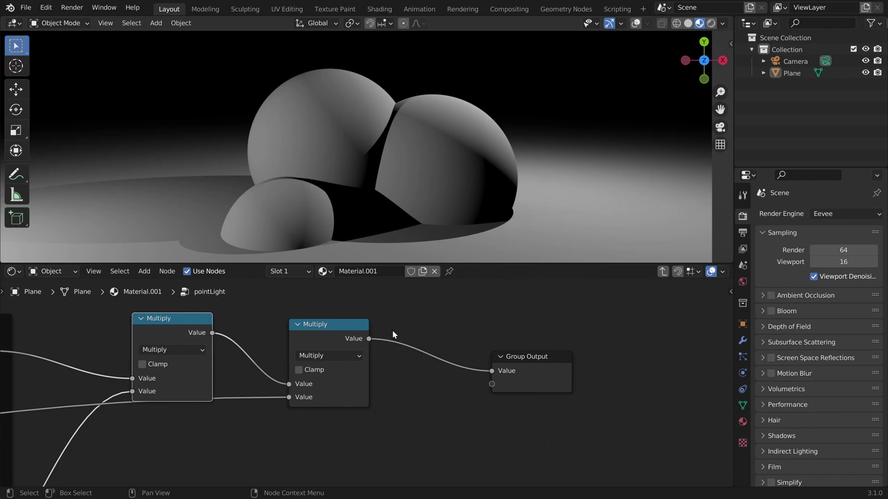
pyautogui.press('Tab')
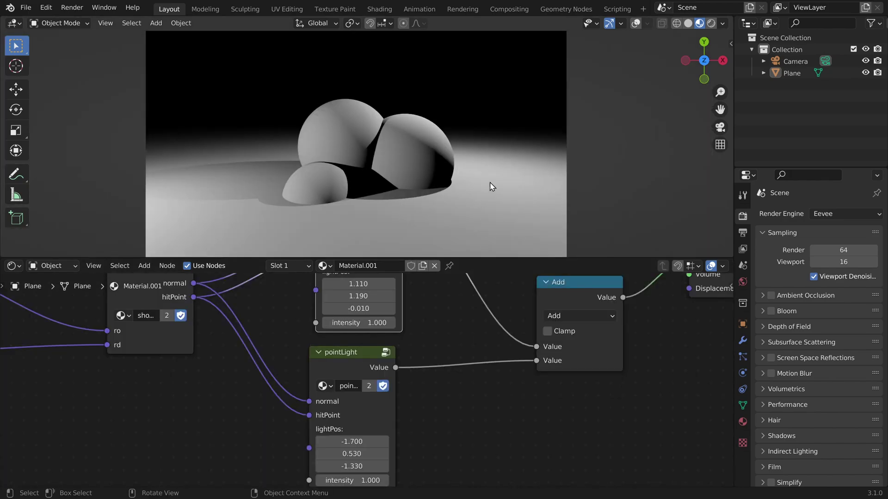
# Step: Open the pointLight group again and move the Group Output node farther away to make room before it
pyautogui.scroll(1, 543, 290)
pyautogui.moveTo(543, 291); pyautogui.dragTo(459, 332, button='middle')
pyautogui.scroll(4, 420, 407)
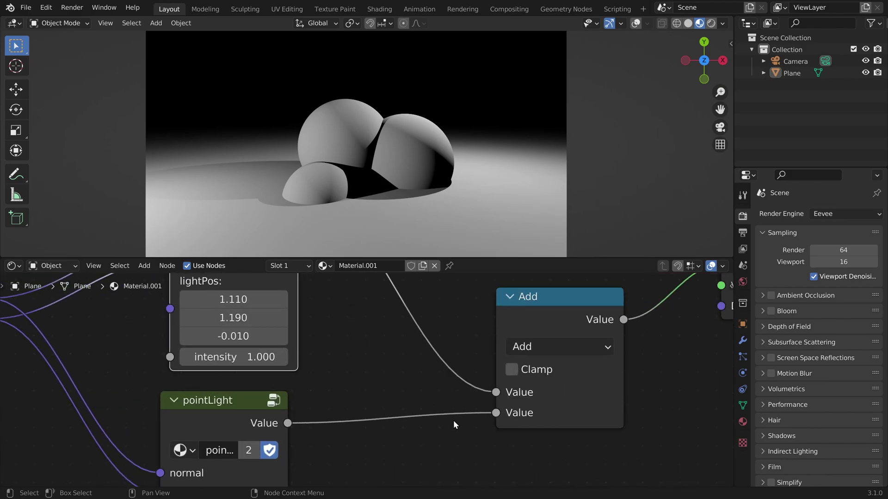
pyautogui.click(277, 412)
pyautogui.moveTo(308, 413); pyautogui.dragTo(412, 352, button='middle')
pyautogui.scroll(5, 411, 353)
pyautogui.moveTo(413, 349); pyautogui.dragTo(310, 386)
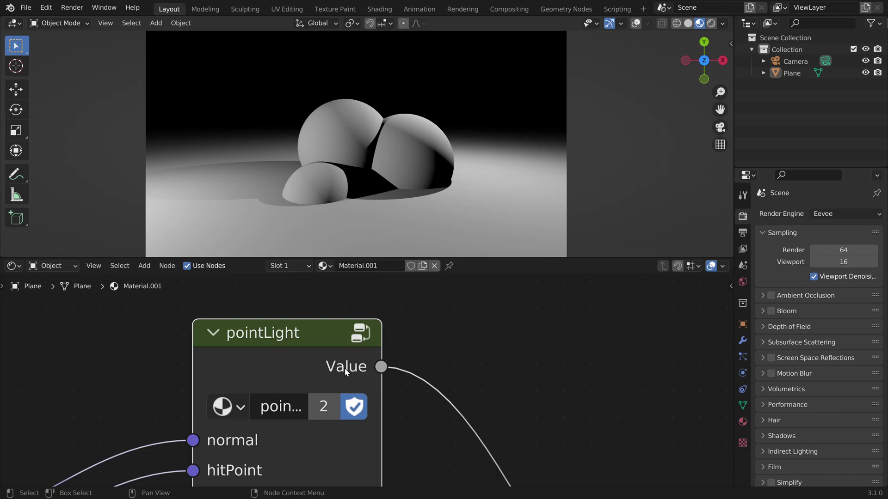
pyautogui.press('Tab')
pyautogui.scroll(-10, 364, 350)
pyautogui.moveTo(435, 369); pyautogui.dragTo(542, 373)
# Step: Insert a Vector Math node set to Scale before the Group Output, with the last Multiply value feeding its Scale socket
pyautogui.scroll(4, 432, 361)
pyautogui.moveTo(472, 319); pyautogui.dragTo(393, 332, button='middle')
pyautogui.hotkey('shift', 'a')
pyautogui.write('smath')
pyautogui.press('Down')
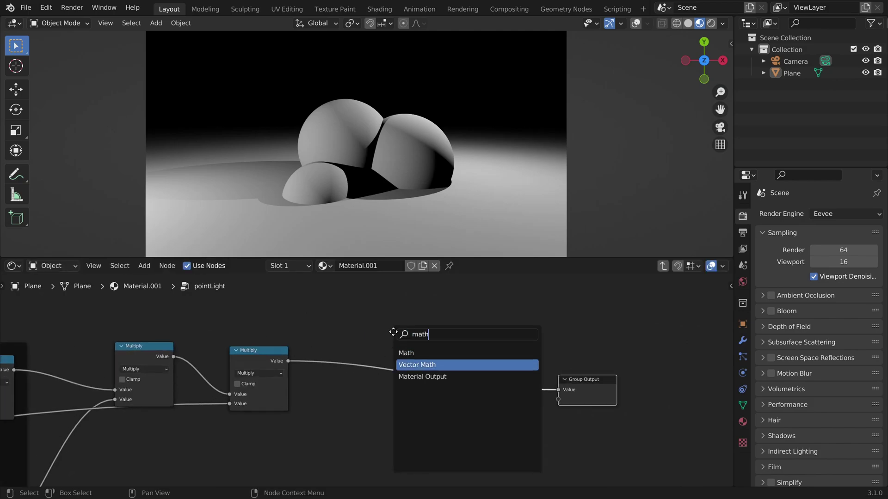
pyautogui.press('Return')
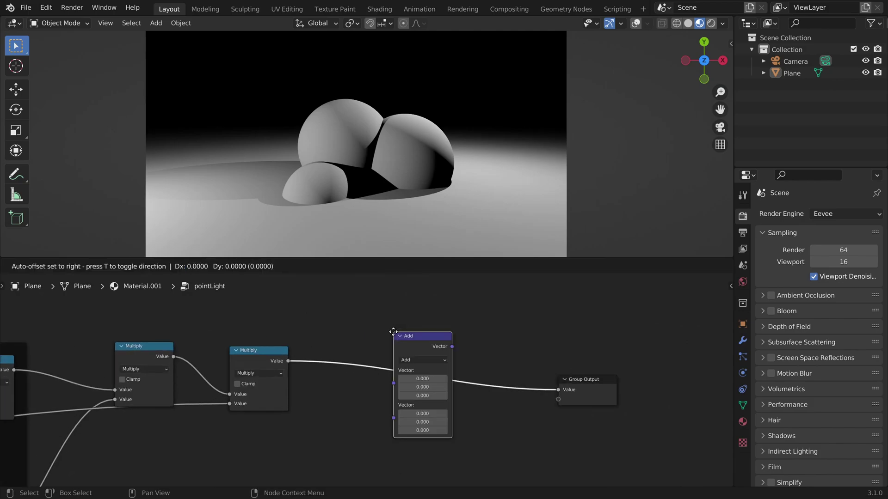
pyautogui.click(393, 332)
pyautogui.scroll(2, 370, 379)
pyautogui.click(422, 321)
pyautogui.click(407, 113)
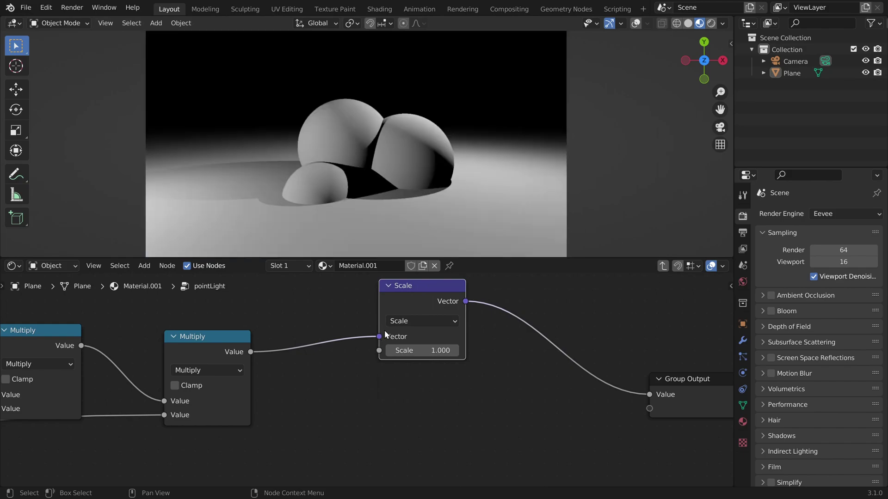
pyautogui.scroll(1, 384, 330)
pyautogui.moveTo(383, 325); pyautogui.dragTo(382, 390)
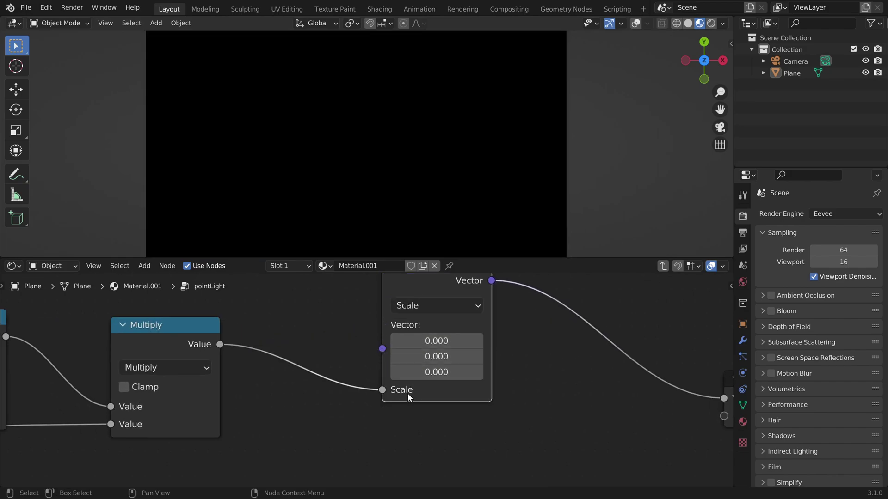
# Step: Add a pointLight group input of type Color, named color, with a white default
pyautogui.scroll(-3, 384, 374)
pyautogui.scroll(3, 369, 365)
pyautogui.press('n')
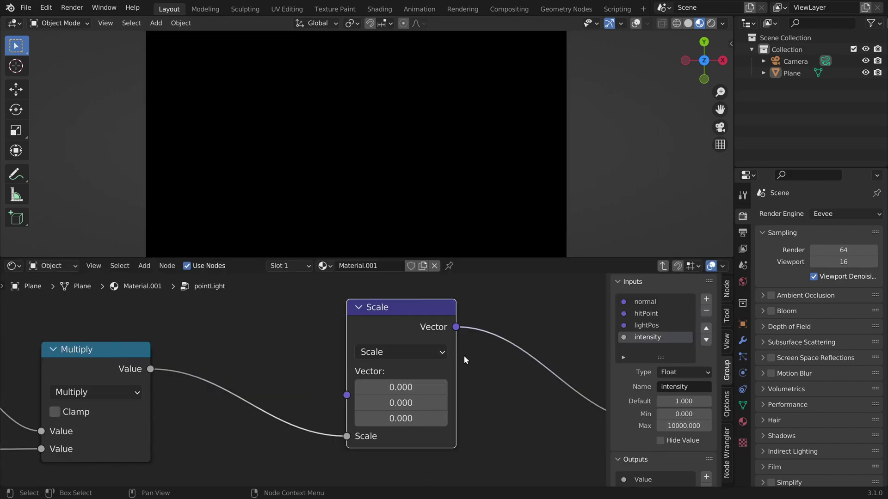
pyautogui.click(706, 299)
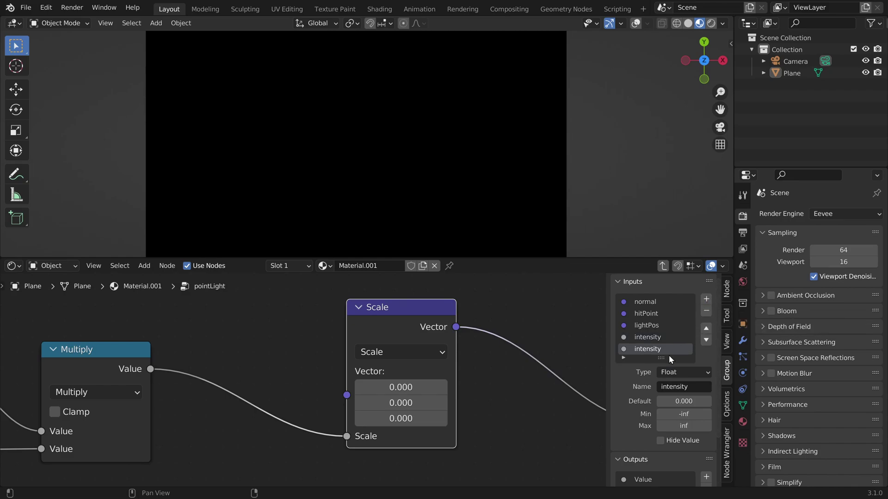
pyautogui.click(696, 424)
pyautogui.click(683, 386)
pyautogui.write('color')
pyautogui.click(696, 402)
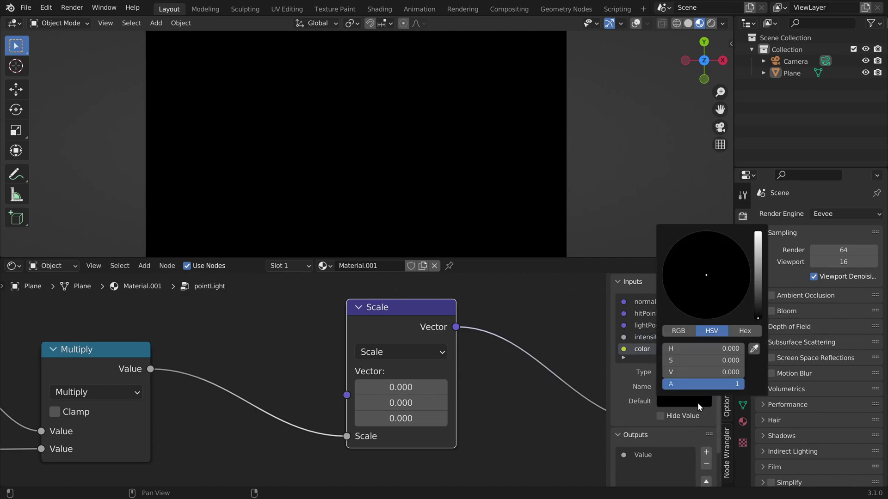
pyautogui.moveTo(757, 311); pyautogui.dragTo(757, 235)
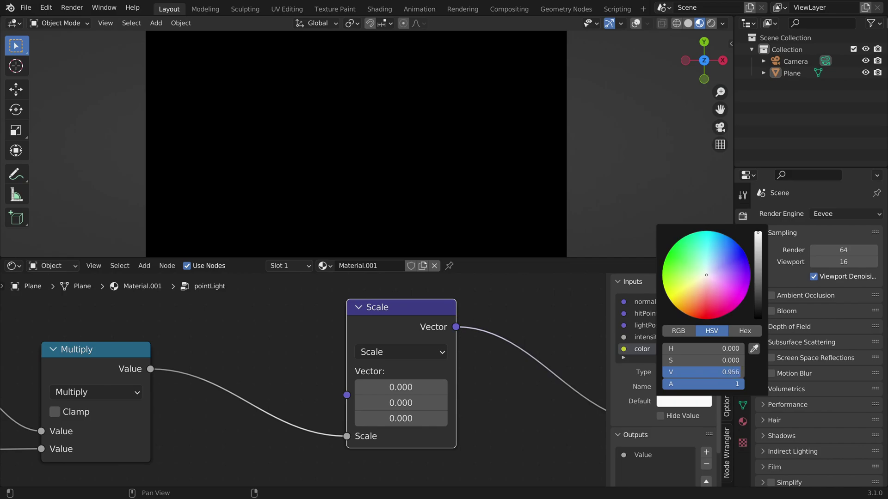
pyautogui.press('n')
# Step: Connect the Group Input's color socket to the Scale node's Vector input
pyautogui.press('Home')
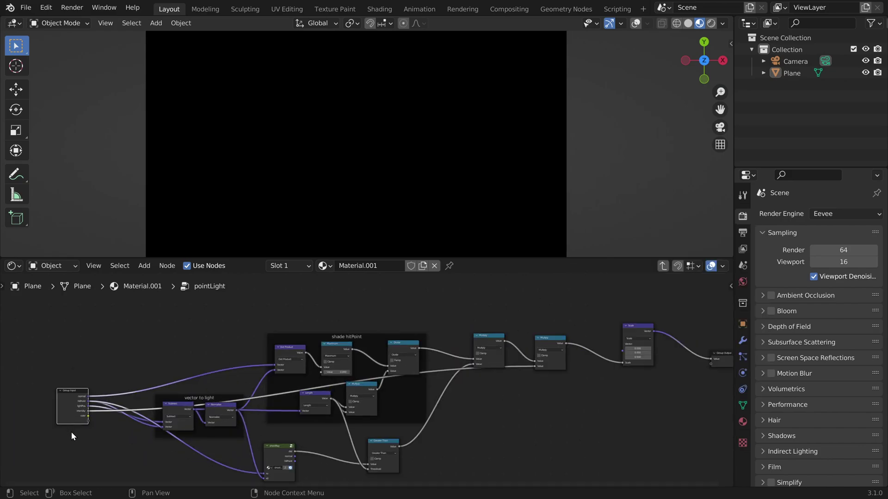
pyautogui.moveTo(87, 416); pyautogui.dragTo(626, 350)
pyautogui.scroll(4, 627, 351)
pyautogui.moveTo(613, 295); pyautogui.dragTo(364, 362, button='middle')
pyautogui.scroll(6, 344, 378)
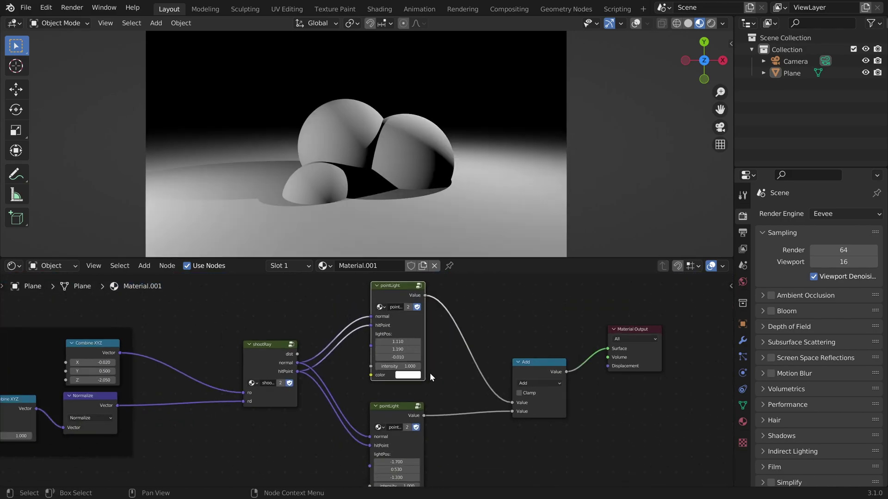
# Step: Change the pointLight group's Value output to type Vector and rename it shading
pyautogui.scroll(1, 430, 367)
pyautogui.press('Tab')
pyautogui.scroll(8, 492, 348)
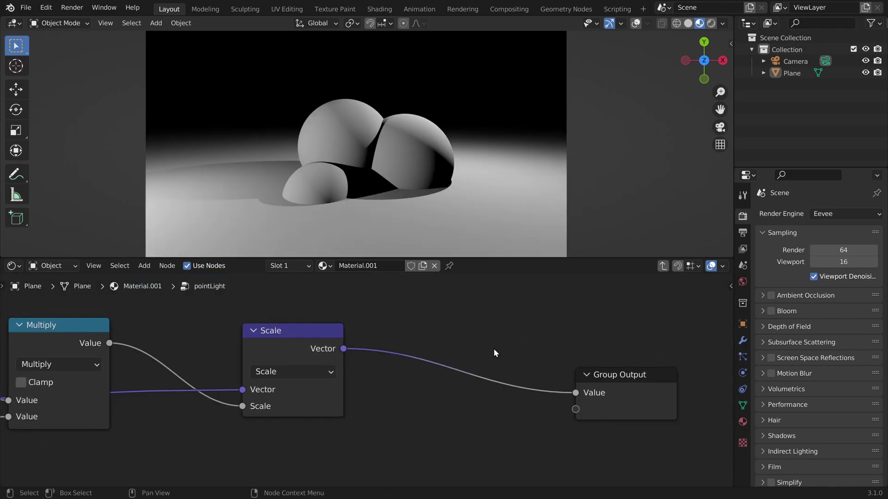
pyautogui.moveTo(572, 381); pyautogui.dragTo(466, 372, button='middle')
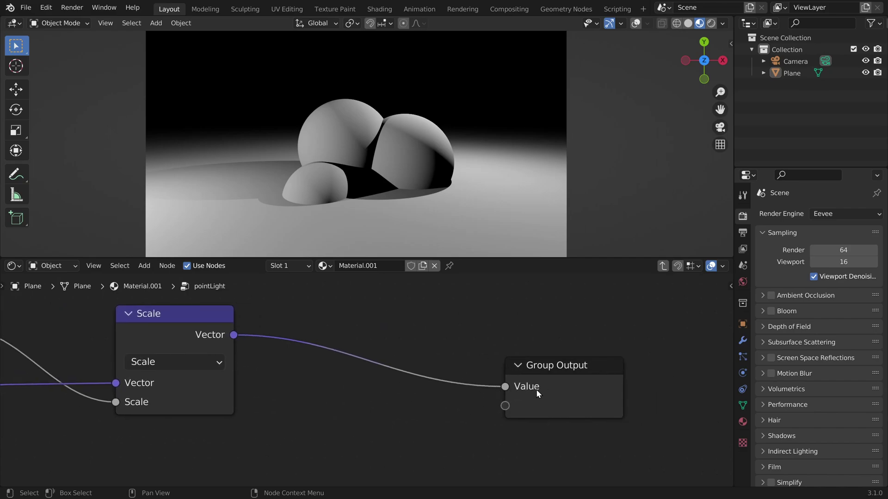
pyautogui.click(536, 390)
pyautogui.press('n')
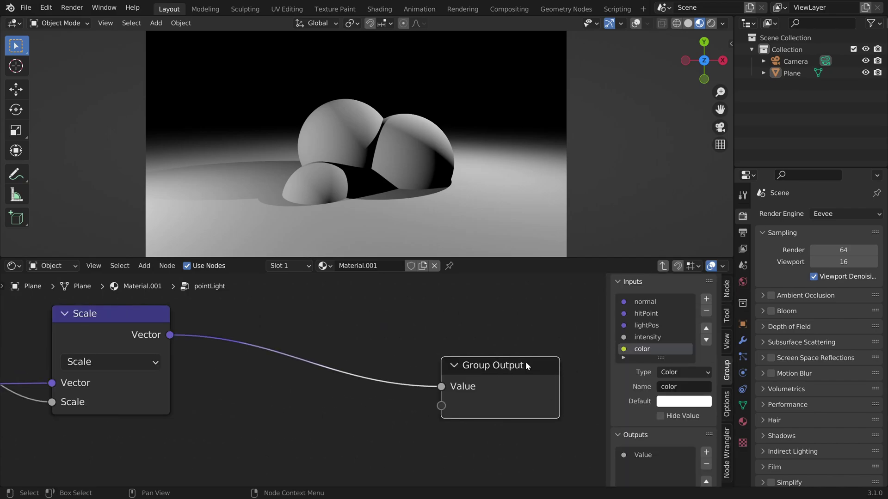
pyautogui.scroll(-2, 670, 416)
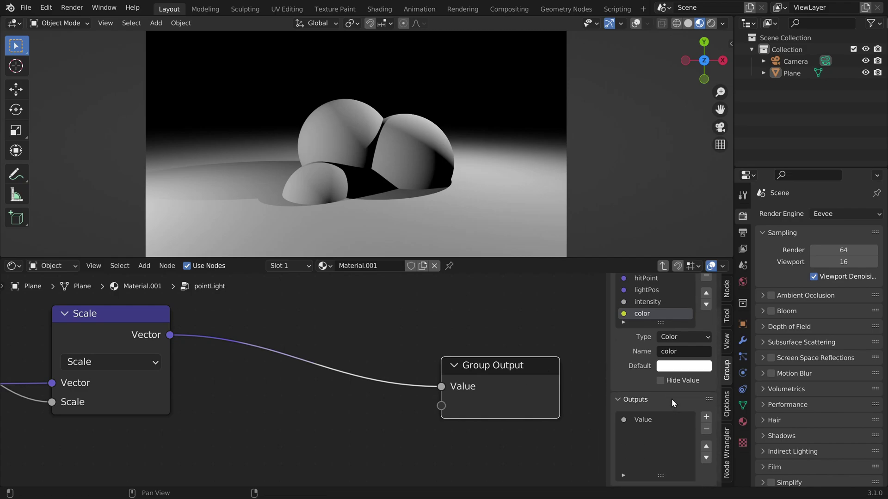
pyautogui.click(648, 419)
pyautogui.scroll(-4, 684, 415)
pyautogui.click(683, 407)
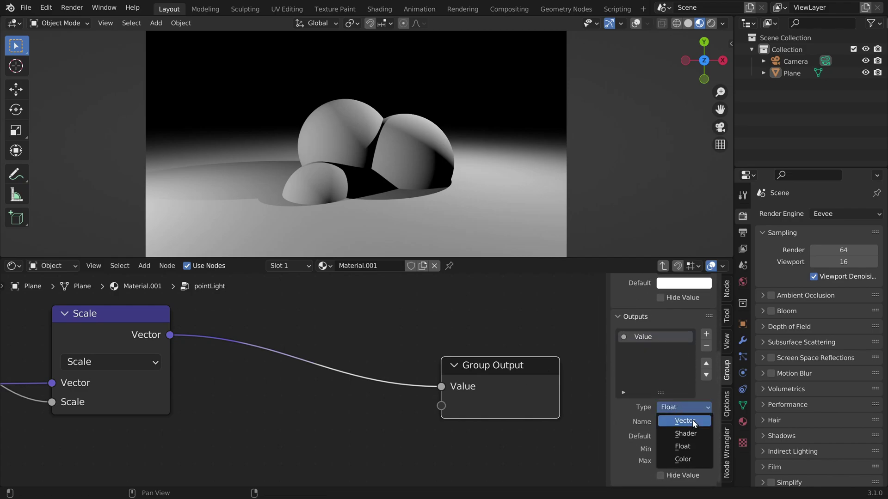
pyautogui.click(695, 427)
pyautogui.click(695, 426)
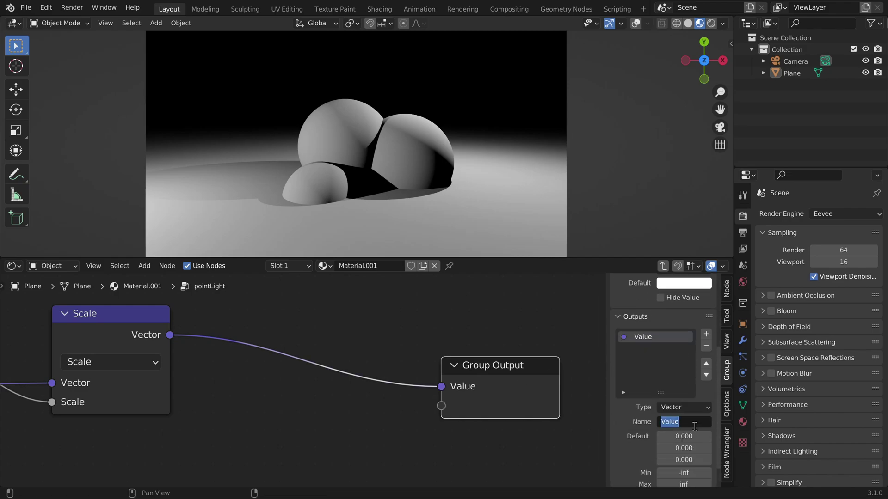
pyautogui.write('shading')
pyautogui.press('Return')
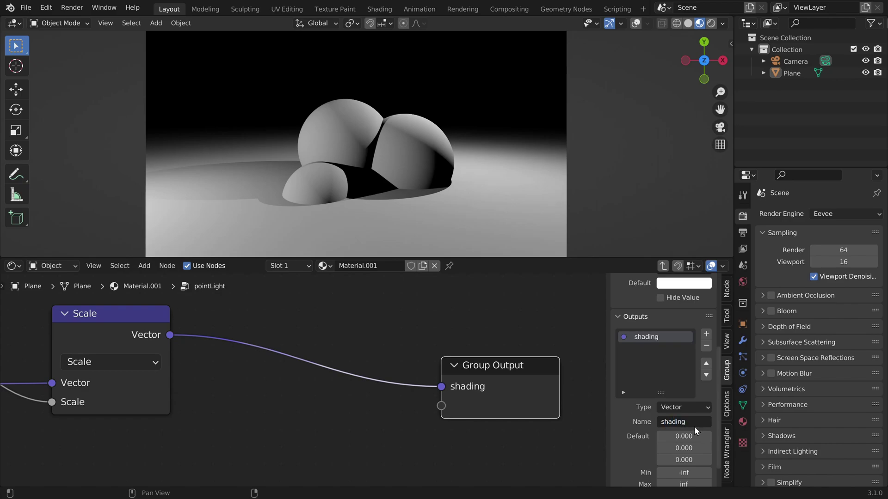
# Step: Sum both pointLight shading outputs in a Vector Math Add node and connect the result to the Material Output's Surface
pyautogui.press('Tab')
pyautogui.moveTo(345, 296); pyautogui.dragTo(437, 423)
pyautogui.moveTo(432, 422); pyautogui.dragTo(420, 373, button='middle')
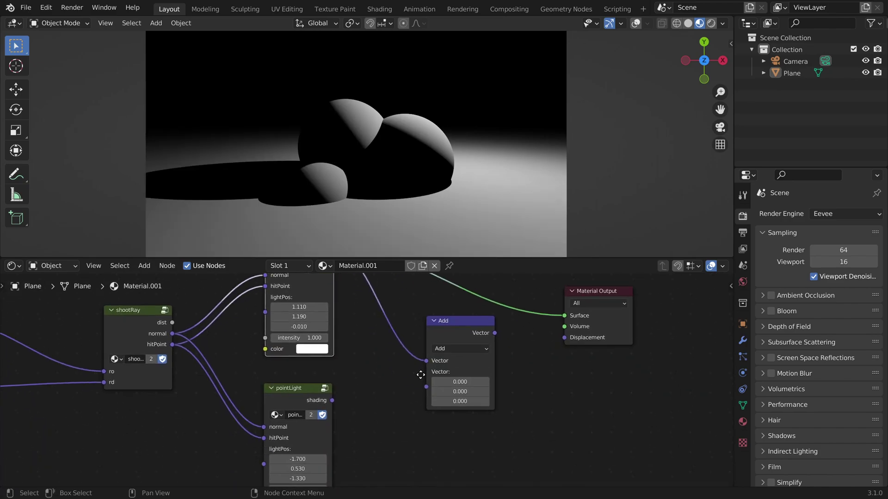
pyautogui.scroll(1, 380, 386)
pyautogui.moveTo(325, 401); pyautogui.dragTo(437, 386)
pyautogui.moveTo(506, 338); pyautogui.dragTo(460, 366, button='middle')
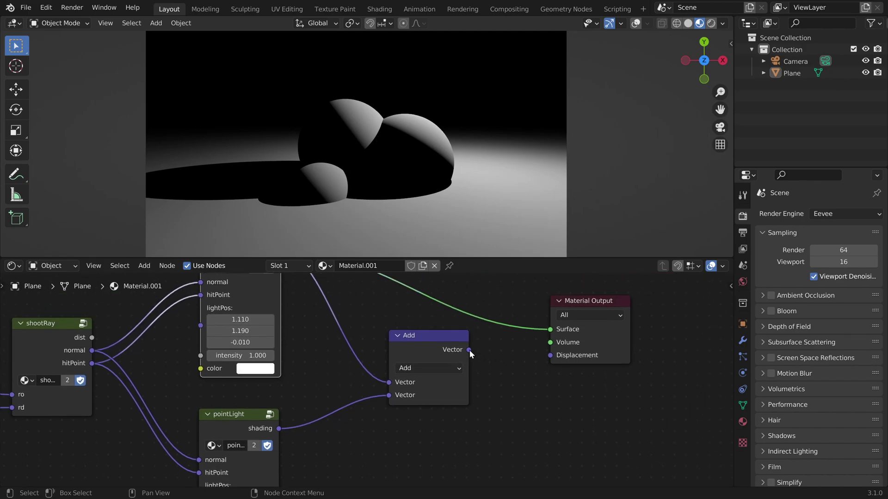
pyautogui.moveTo(470, 351); pyautogui.dragTo(551, 329)
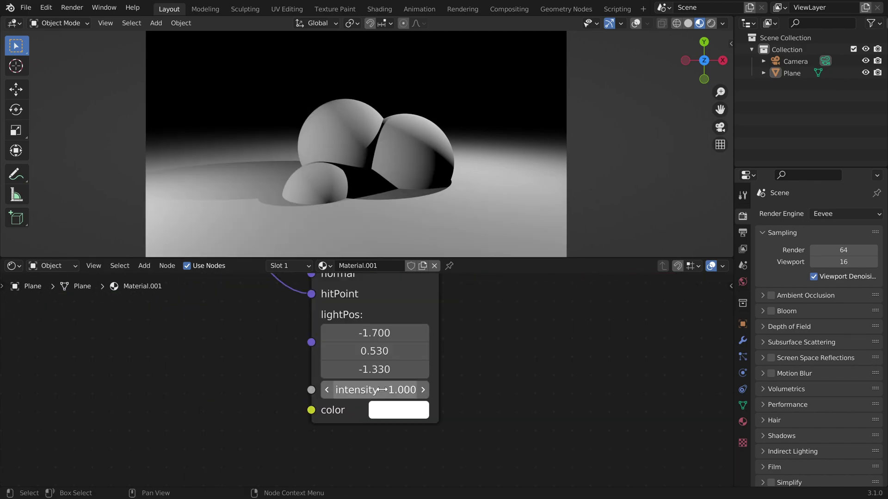
# Step: Set the color of the point light at (-1.640, 0.530, -1.330) to red and the other one's to pale blue
pyautogui.scroll(2, 384, 388)
pyautogui.click(397, 423)
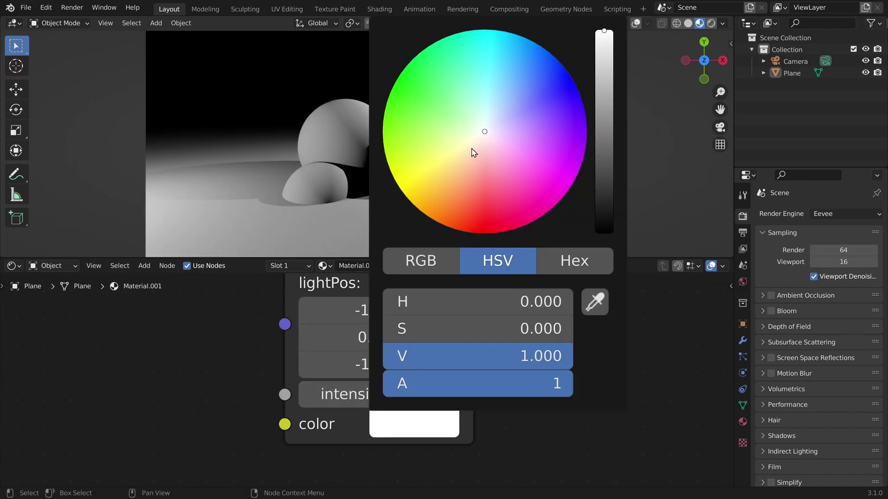
pyautogui.moveTo(433, 135); pyautogui.dragTo(435, 138)
pyautogui.moveTo(435, 138); pyautogui.dragTo(448, 195)
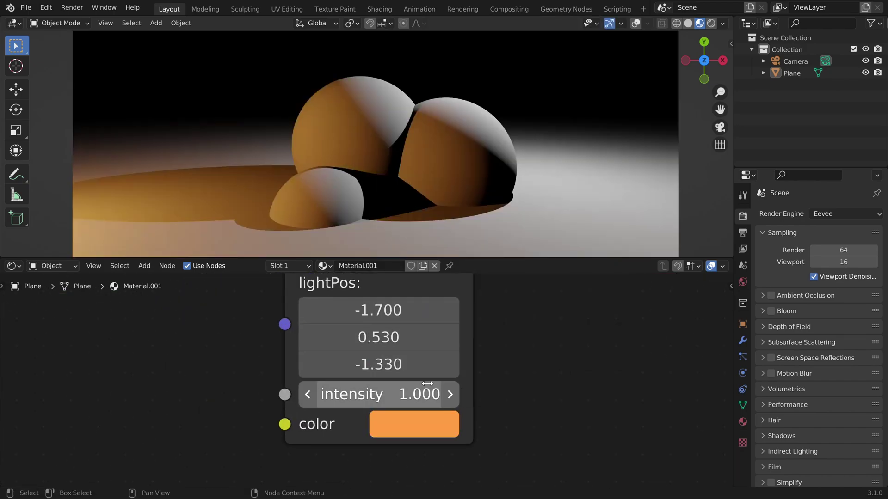
pyautogui.scroll(-1, 428, 398)
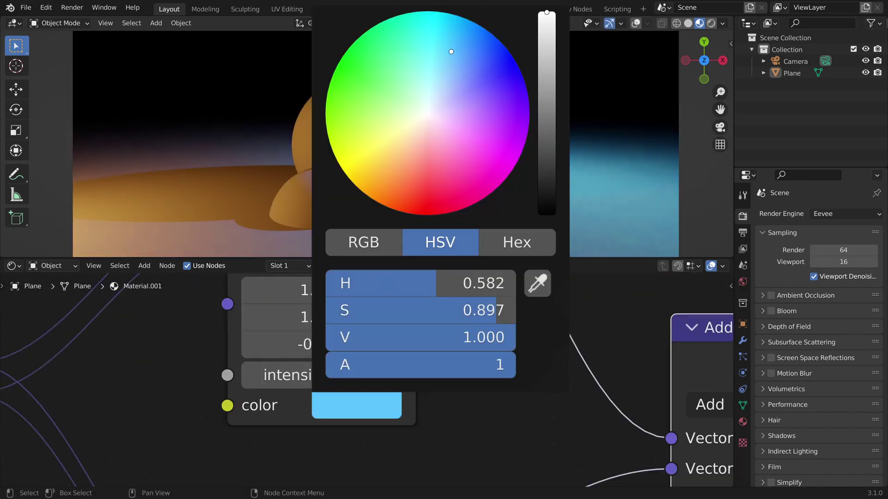
pyautogui.scroll(-3, 361, 376)
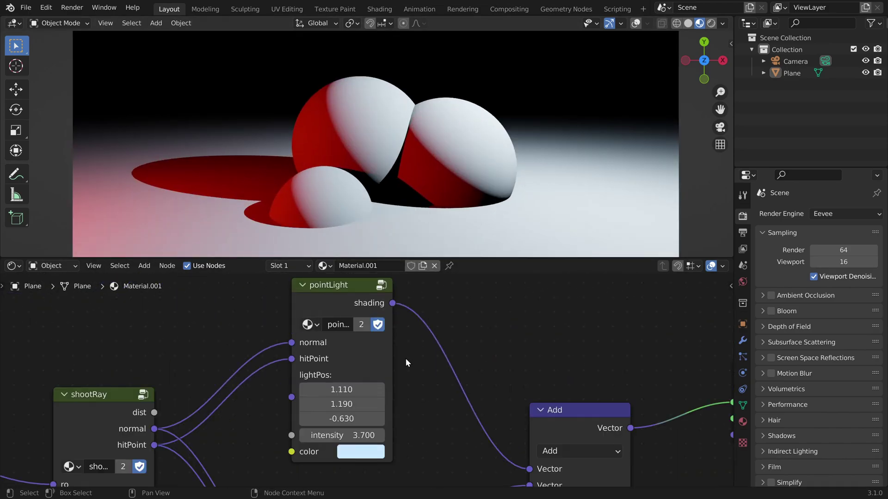
# Step: Review the ray generation and lighting nodes, and inspect the chained addSphere nodes inside the shootRay group
pyautogui.scroll(-4, 456, 328)
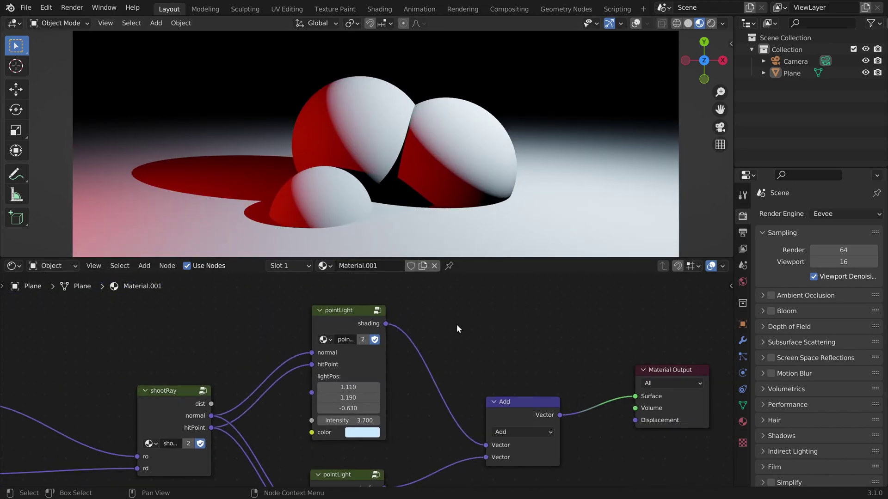
pyautogui.scroll(5, 437, 340)
pyautogui.moveTo(429, 347); pyautogui.dragTo(426, 369, button='middle')
pyautogui.scroll(-3, 425, 370)
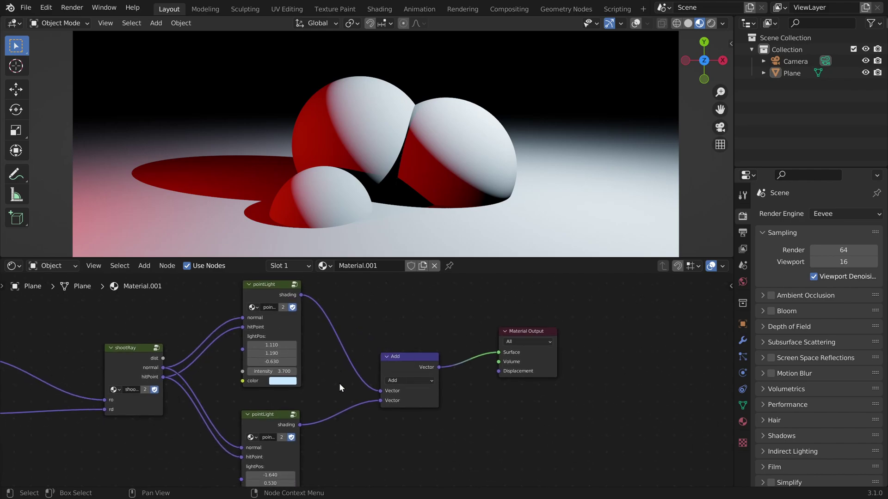
pyautogui.scroll(-2, 396, 374)
pyautogui.scroll(3, 333, 344)
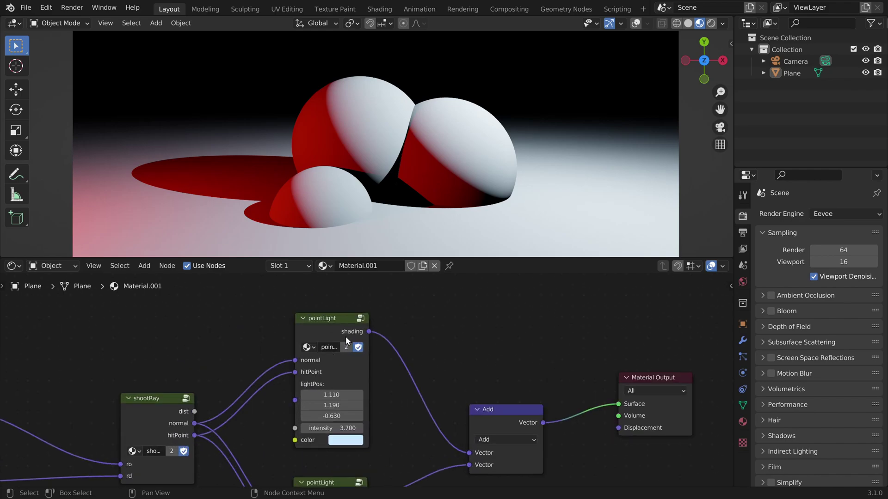
pyautogui.moveTo(309, 348); pyautogui.dragTo(631, 328, button='middle')
pyautogui.scroll(-8, 377, 360)
pyautogui.moveTo(341, 345); pyautogui.dragTo(231, 326, button='middle')
pyautogui.scroll(5, 324, 337)
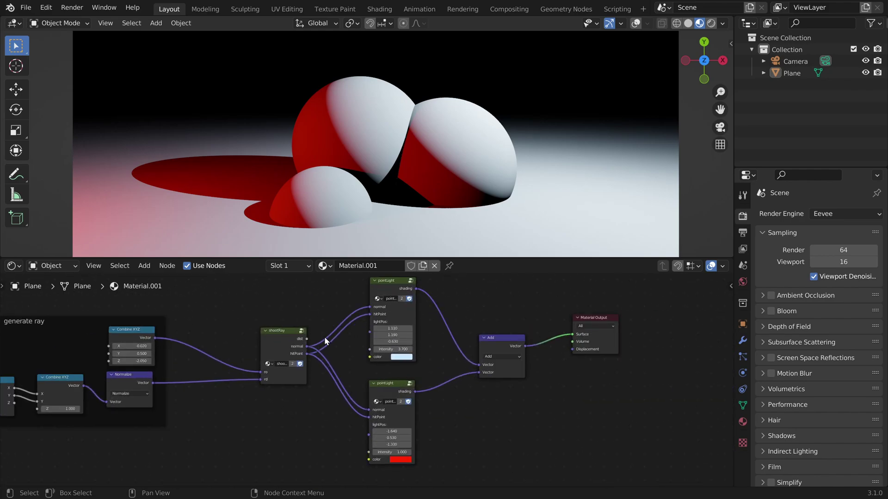
pyautogui.click(291, 341)
pyautogui.press('Tab')
pyautogui.moveTo(289, 341); pyautogui.dragTo(281, 340, button='middle')
pyautogui.scroll(2, 281, 340)
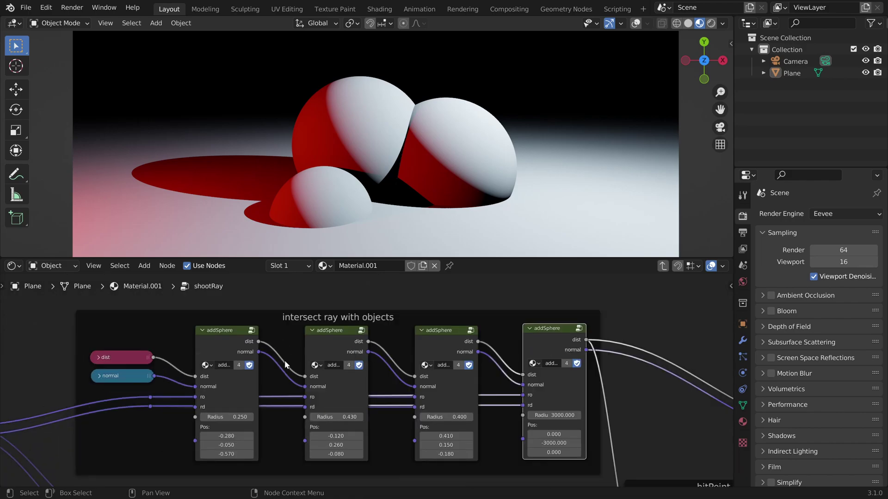
# Step: Remove the Add node so the pale blue pointLight feeds the Material Output directly, and open the pointLight group for editing
pyautogui.press('Tab')
pyautogui.moveTo(484, 348); pyautogui.dragTo(603, 459)
pyautogui.scroll(-2, 443, 405)
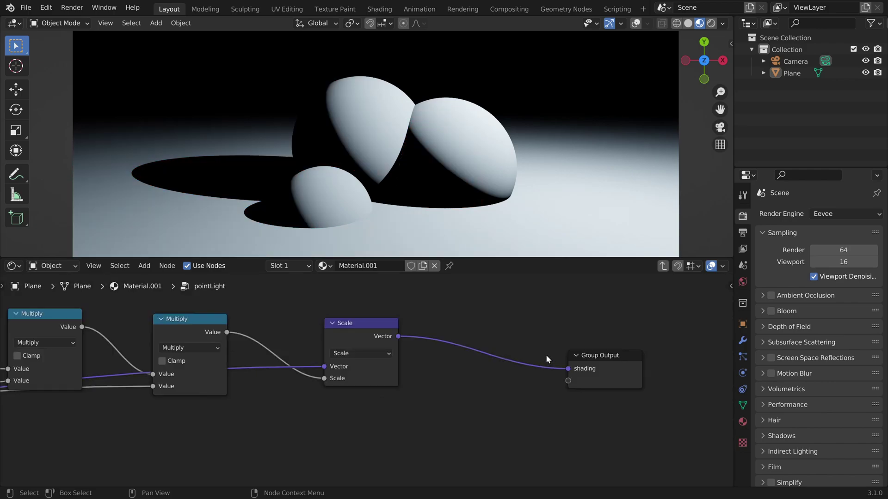
# Step: Add a new group input to pointLight and move it to the top of the inputs
pyautogui.press('n')
pyautogui.scroll(5, 650, 355)
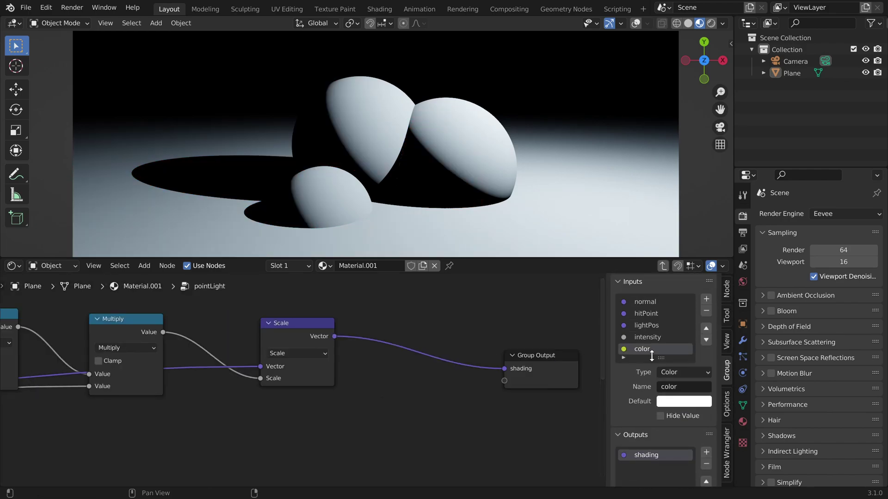
pyautogui.click(706, 299)
pyautogui.click(705, 328)
pyautogui.click(705, 328)
pyautogui.click(705, 328)
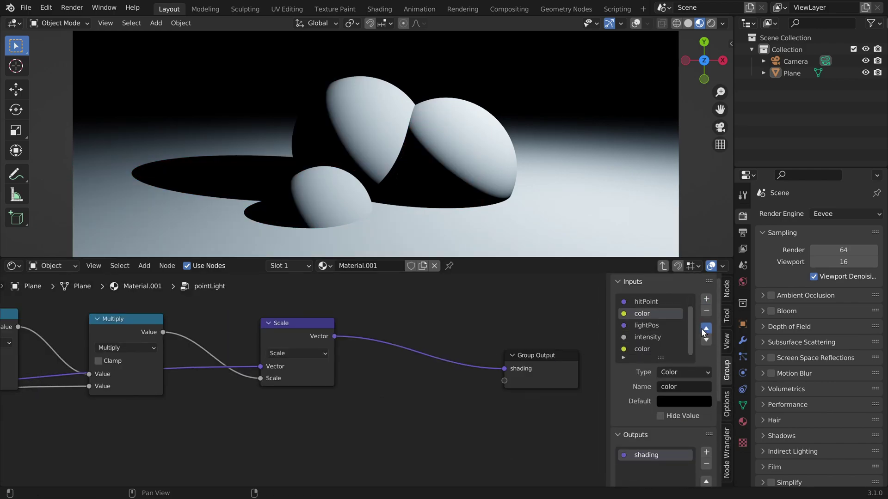
pyautogui.click(705, 329)
pyautogui.click(706, 328)
# Step: Change the new group input's type to Vector and rename it shading
pyautogui.click(670, 370)
pyautogui.click(678, 388)
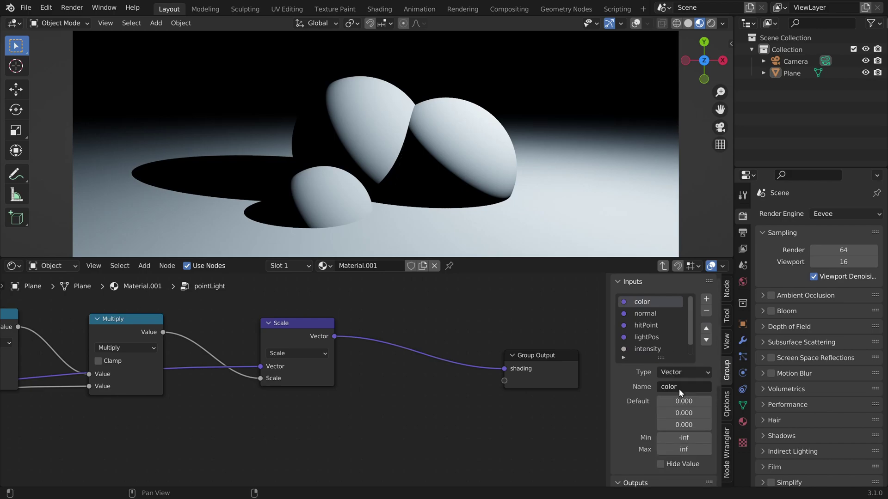
pyautogui.click(670, 387)
pyautogui.write('shading')
pyautogui.press('Return')
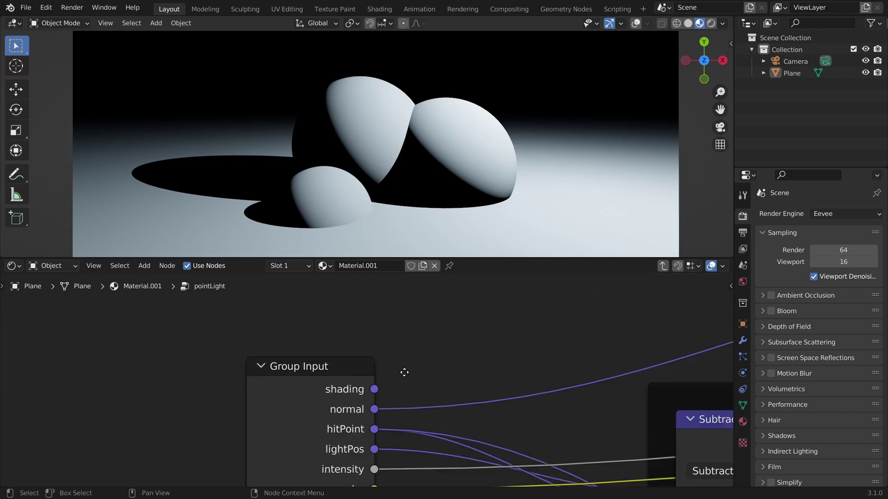
# Step: Add a Vector Math node near the Group Input and connect the shading input to it
pyautogui.moveTo(404, 372); pyautogui.dragTo(346, 396, button='middle')
pyautogui.hotkey('shift', 'a')
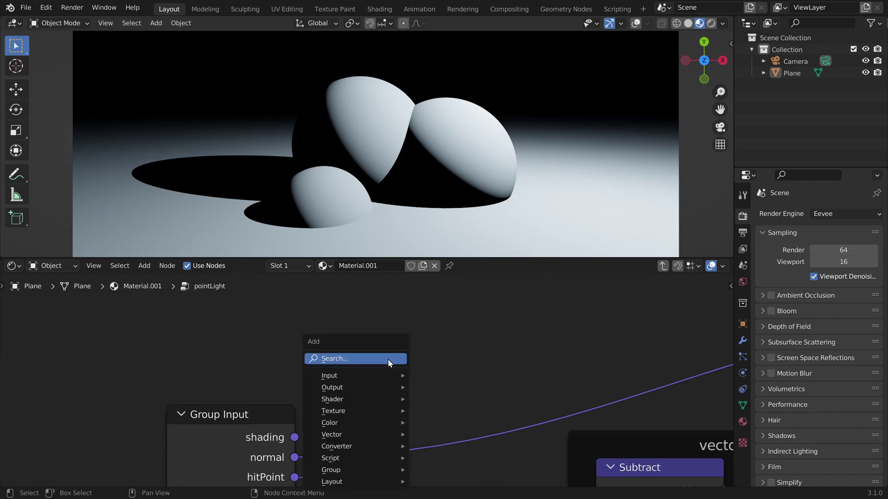
pyautogui.write('math')
pyautogui.click(411, 387)
pyautogui.click(392, 282)
pyautogui.scroll(-10, 379, 383)
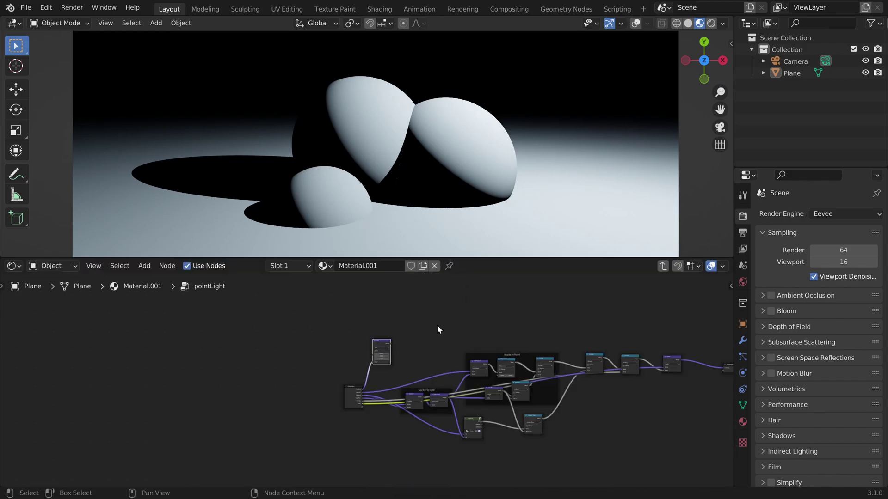
# Step: Insert the Vector Math node between Scale and Group Output to add the incoming shading, and exit the pointLight group
pyautogui.moveTo(437, 325); pyautogui.dragTo(202, 316, button='middle')
pyautogui.moveTo(149, 335); pyautogui.dragTo(468, 368)
pyautogui.scroll(8, 472, 365)
pyautogui.moveTo(427, 403); pyautogui.dragTo(445, 293)
pyautogui.press('Tab')
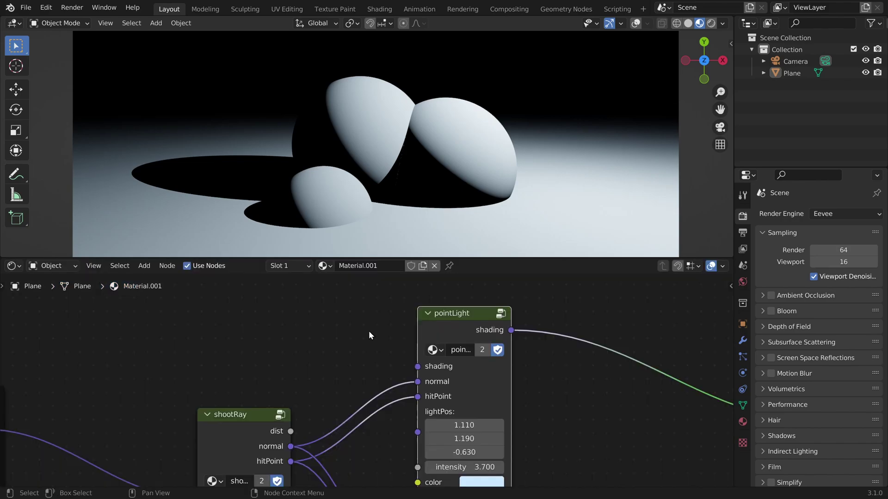
# Step: Add a Combine XYZ node above the shootRay node
pyautogui.hotkey('shift', 'a')
pyautogui.click(341, 325)
pyautogui.write('combine')
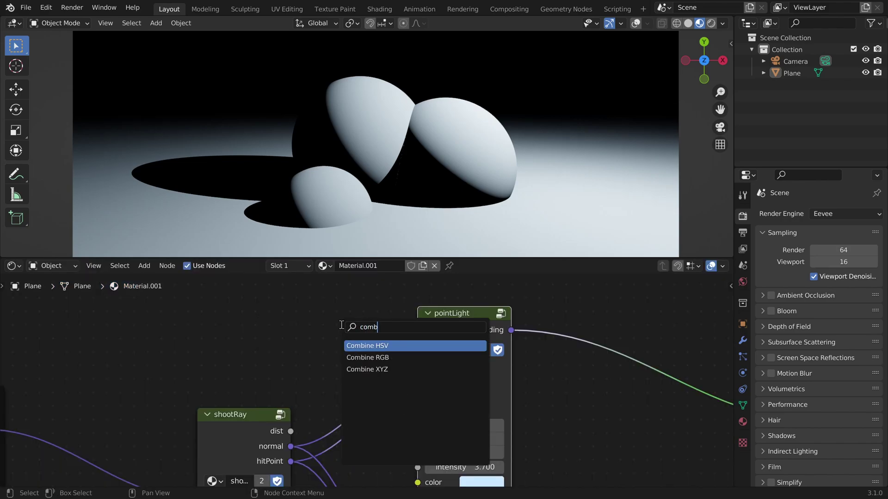
pyautogui.press('Down')
pyautogui.press('Down')
pyautogui.press('Return')
pyautogui.click(342, 325)
# Step: Label the Combine XYZ node shading, collapse it, and connect it to the first pointLight's shading input
pyautogui.press('F2')
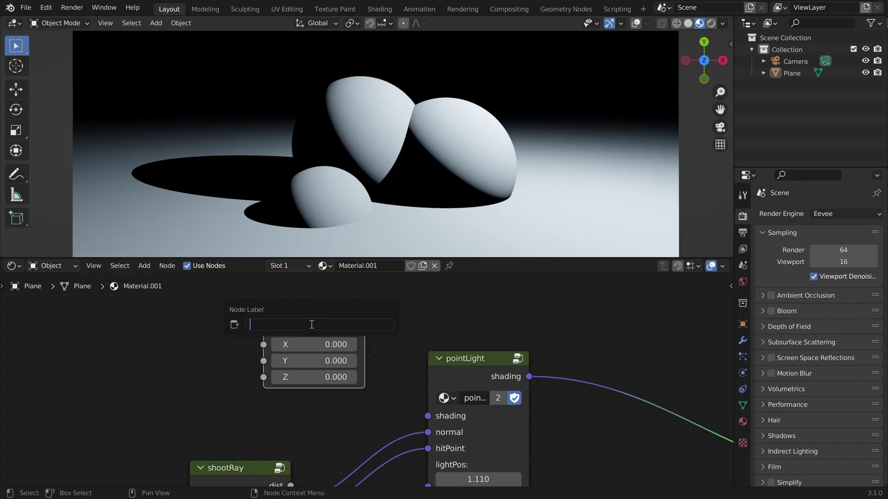
pyautogui.write('shading')
pyautogui.press('Return')
pyautogui.press('h')
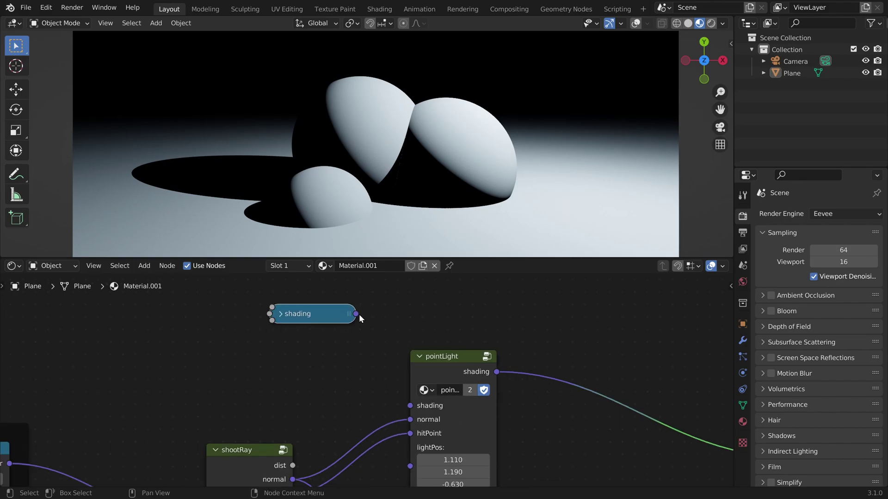
pyautogui.moveTo(356, 314); pyautogui.dragTo(410, 406)
# Step: Place the red pointLight after the first one, chain their shading sockets, and connect the red light's shading to the Material Output's Surface
pyautogui.moveTo(344, 406)
pyautogui.mouseDown()
pyautogui.moveTo(371, 399)
pyautogui.moveTo(455, 284)
pyautogui.mouseUp()
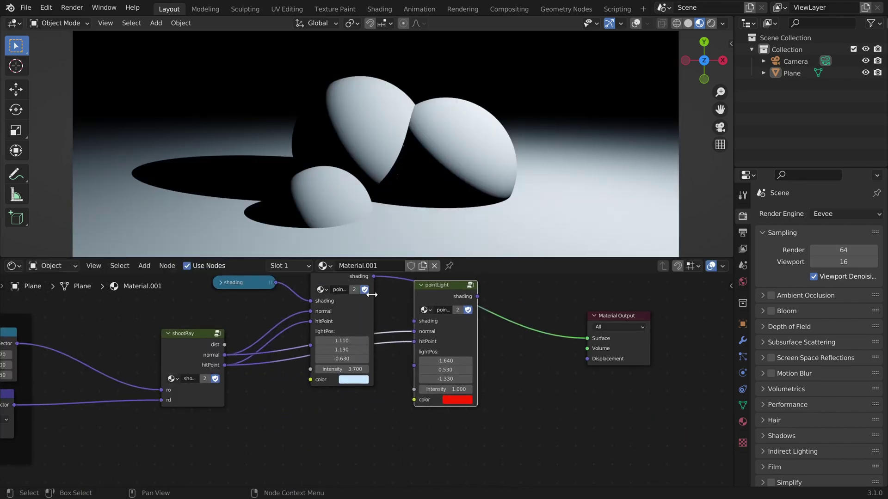
pyautogui.moveTo(371, 293); pyautogui.dragTo(365, 336, button='middle')
pyautogui.moveTo(342, 317); pyautogui.dragTo(341, 360)
pyautogui.scroll(3, 356, 347)
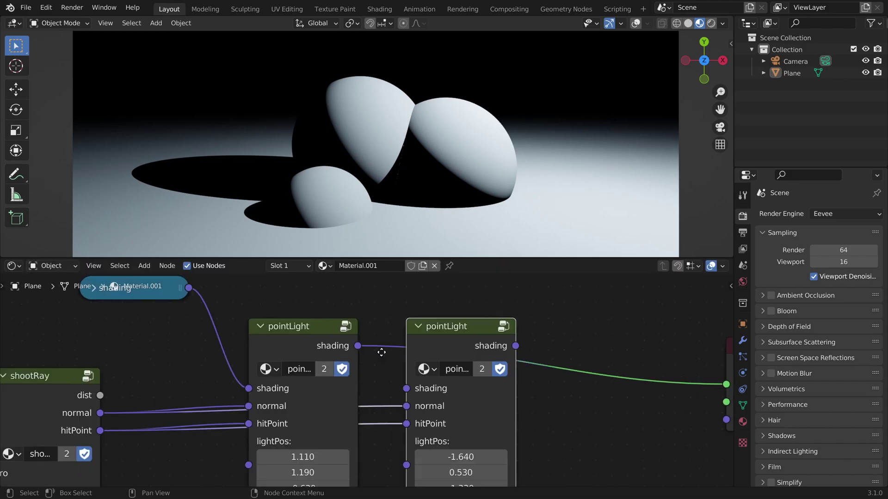
pyautogui.scroll(-1, 439, 353)
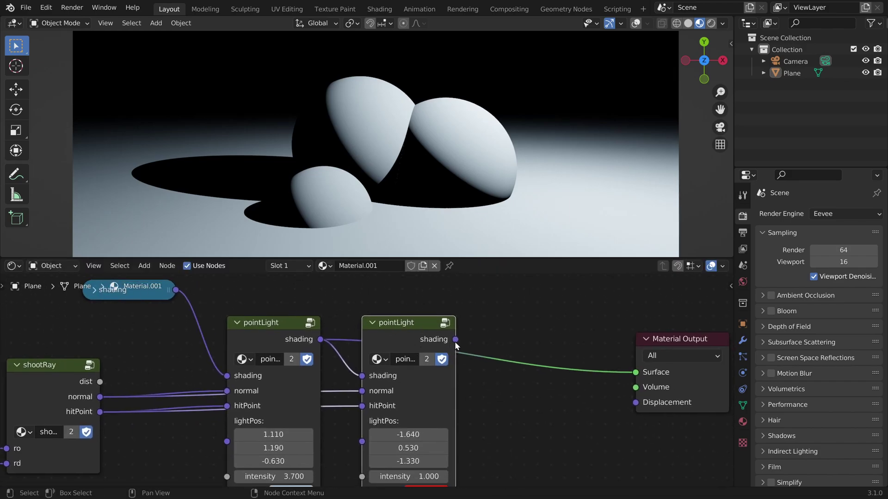
pyautogui.moveTo(455, 343); pyautogui.dragTo(456, 339)
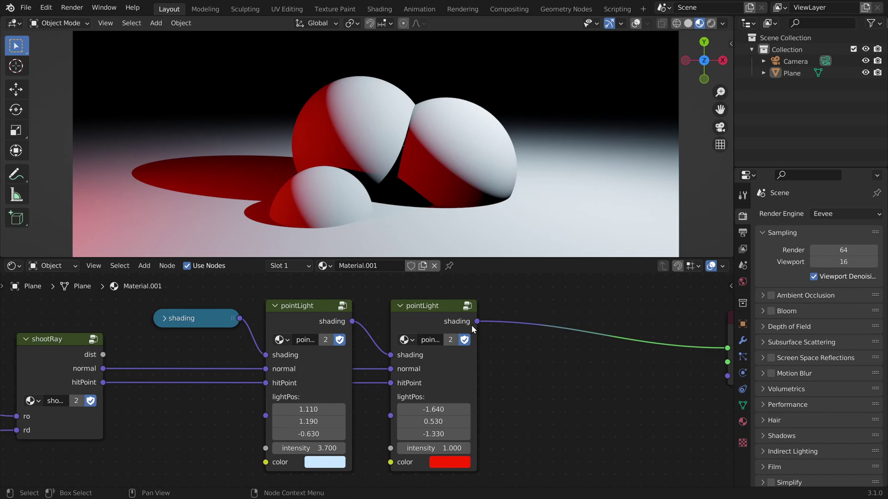
pyautogui.click(432, 313)
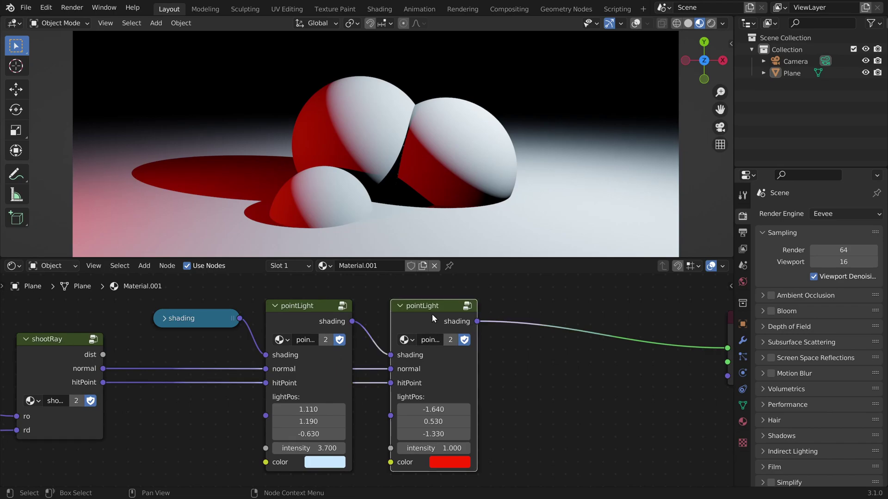
pyautogui.hotkey('shift', 'd')
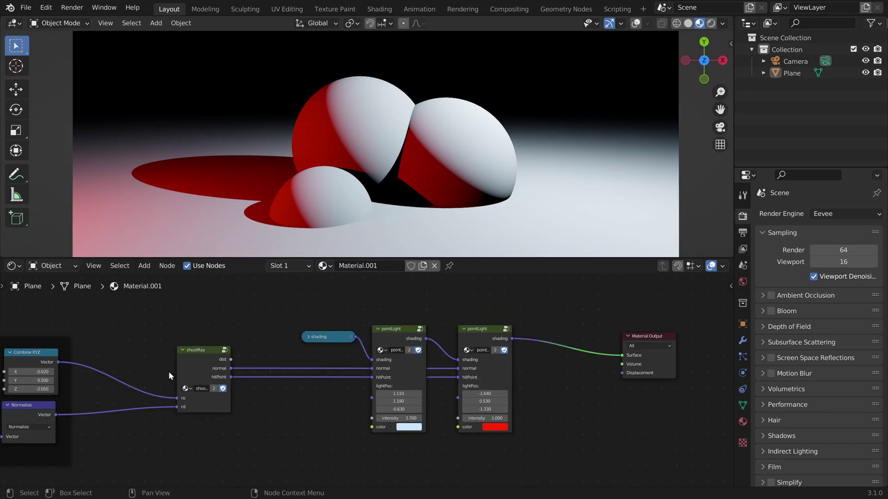
# Step: Enclose the shootRay node in a frame labeled intersect Scene
pyautogui.moveTo(82, 352); pyautogui.dragTo(428, 351, button='middle')
pyautogui.scroll(4, 428, 351)
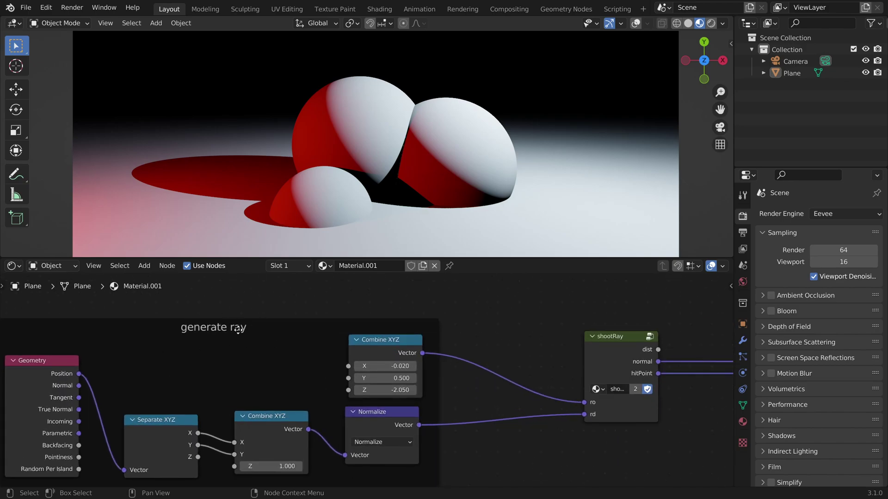
pyautogui.moveTo(602, 326); pyautogui.dragTo(363, 325, button='middle')
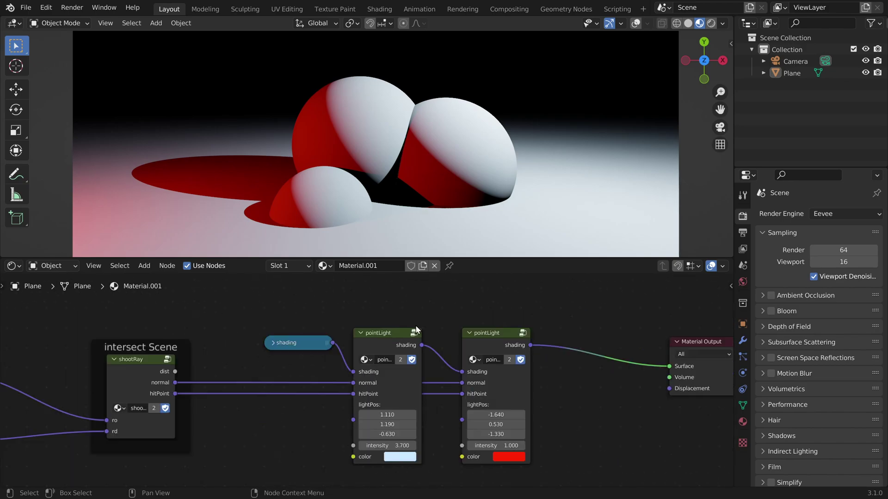
# Step: Enclose the shading node and both pointLight nodes in a frame labeled shade hitPoint
pyautogui.hotkey('ctrl', 'j')
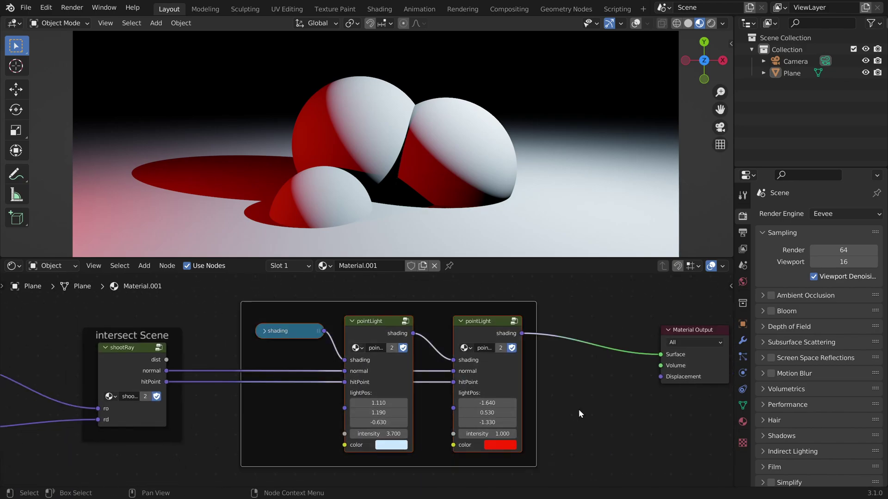
pyautogui.press('F2')
pyautogui.write('shade hitPoint')
pyautogui.press('Return')
pyautogui.scroll(4, 323, 366)
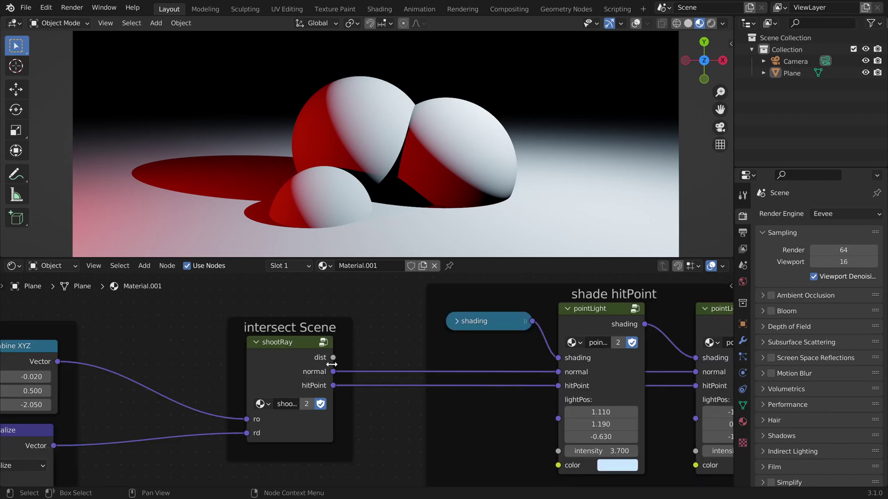
# Step: Move the collapsed shading node down within the shade hitPoint frame, closer to the first pointLight's shading input
pyautogui.scroll(-4, 366, 374)
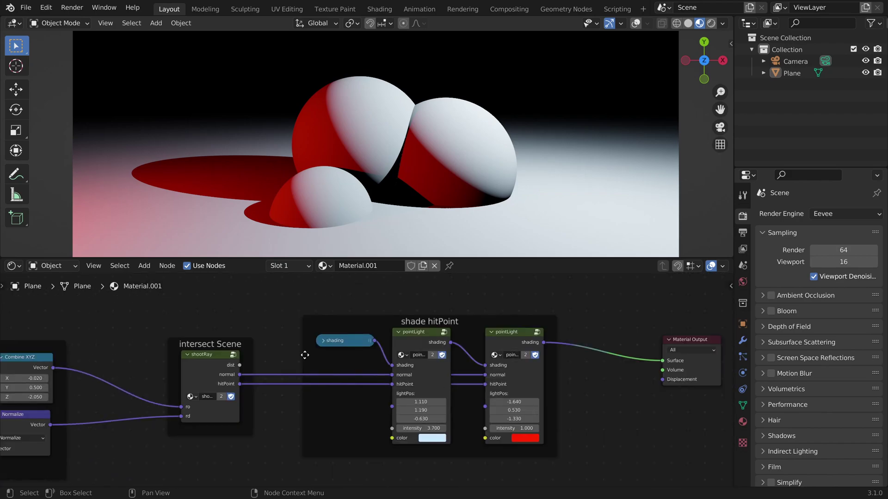
pyautogui.moveTo(349, 336); pyautogui.dragTo(347, 359)
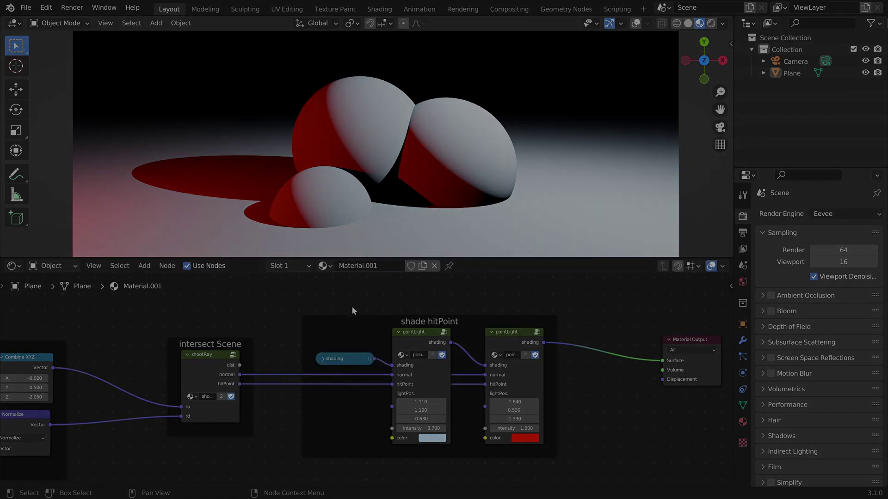
pyautogui.scroll(-4, 445, 353)
pyautogui.scroll(-3, 445, 353)
pyautogui.scroll(3, 448, 384)
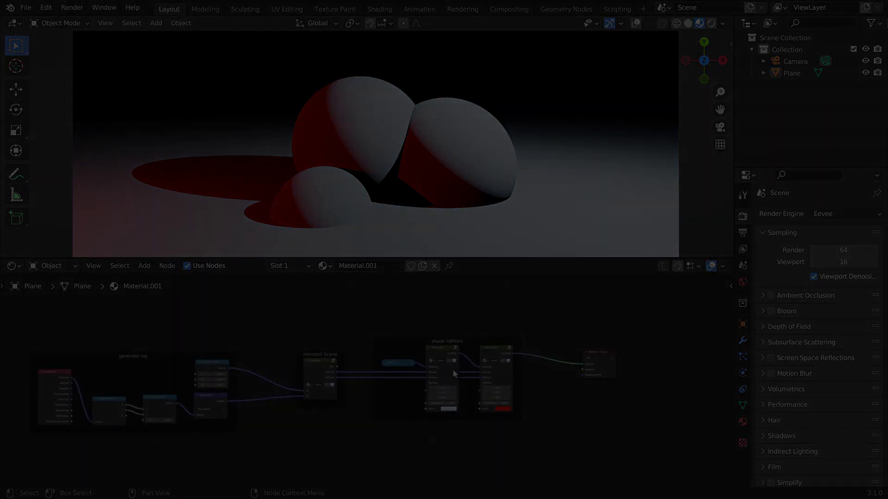